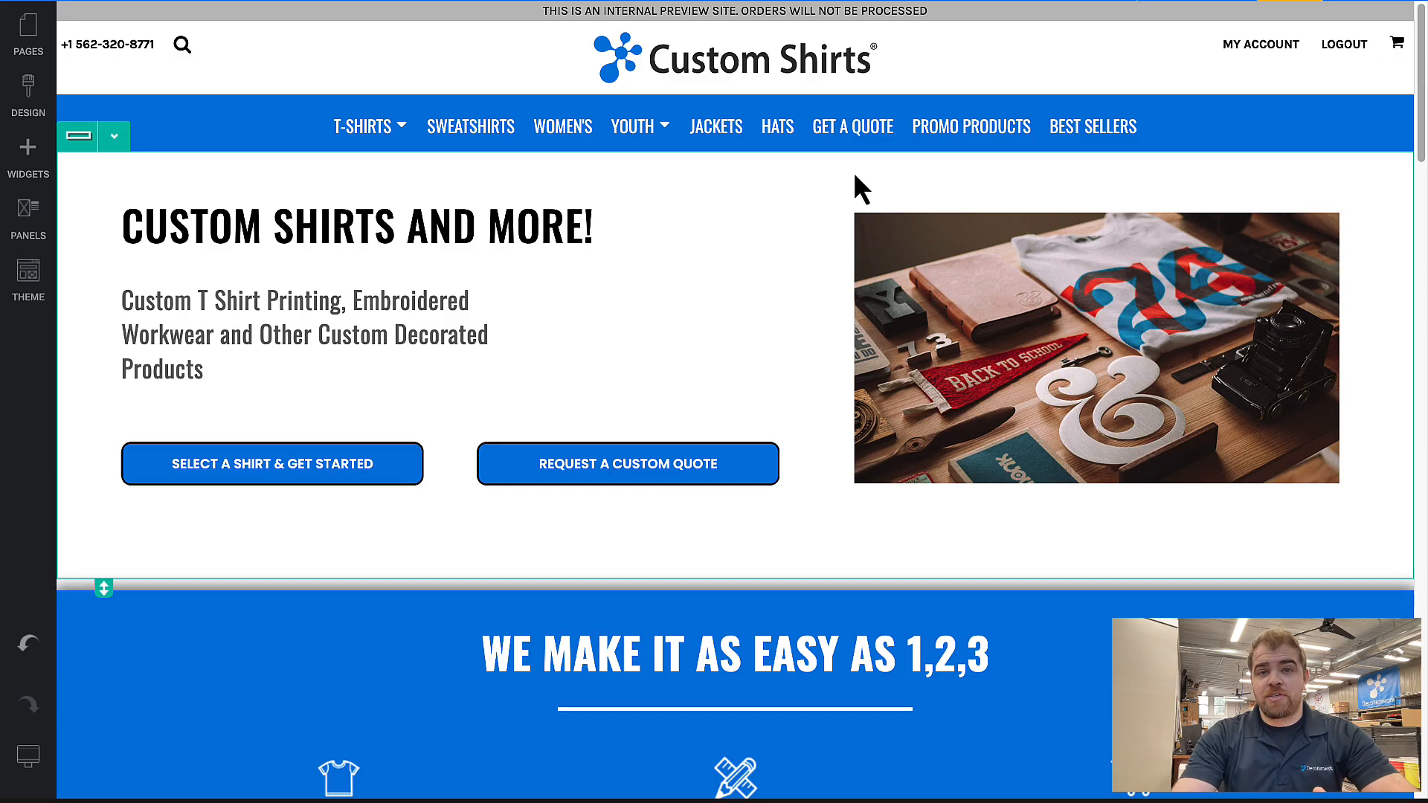
pyautogui.click(27, 48)
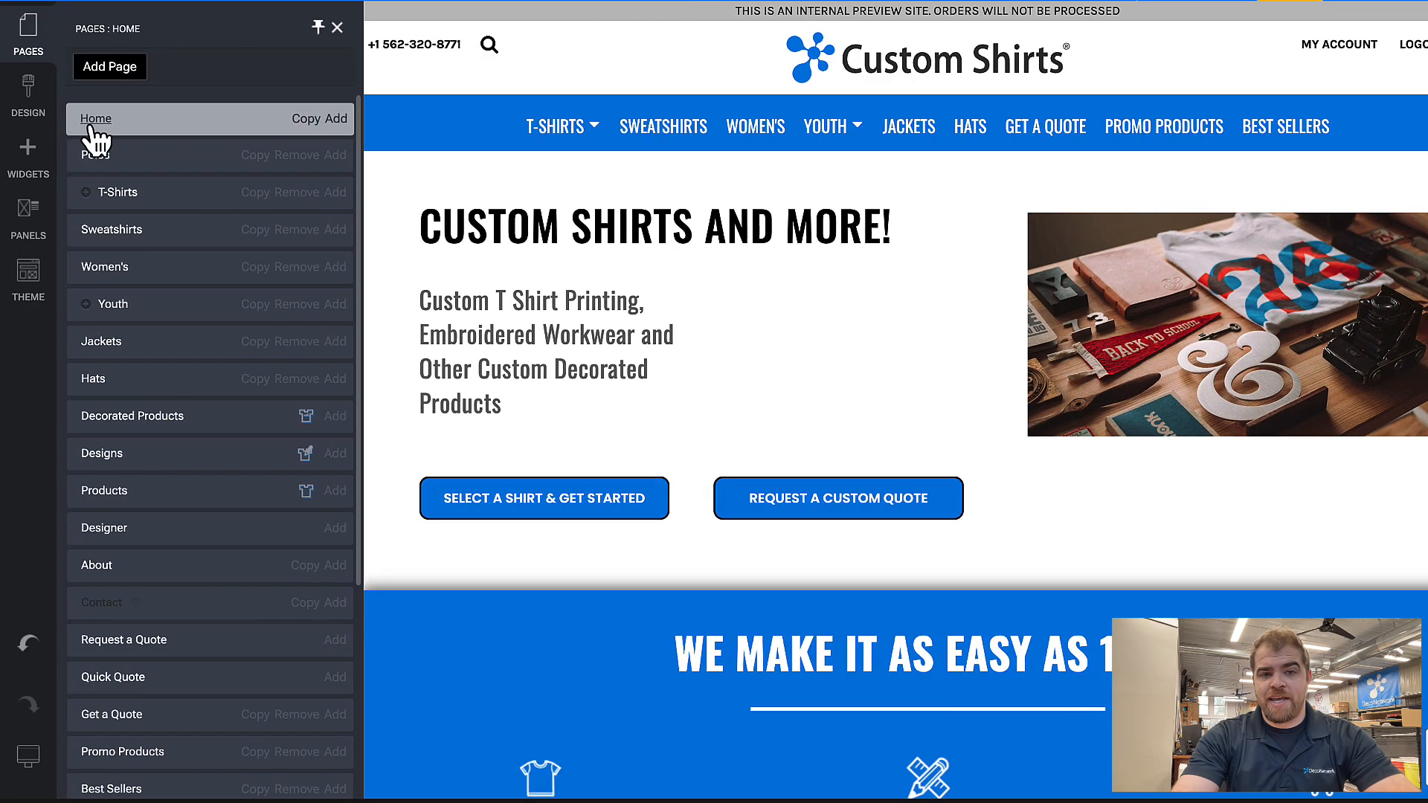
pyautogui.click(31, 171)
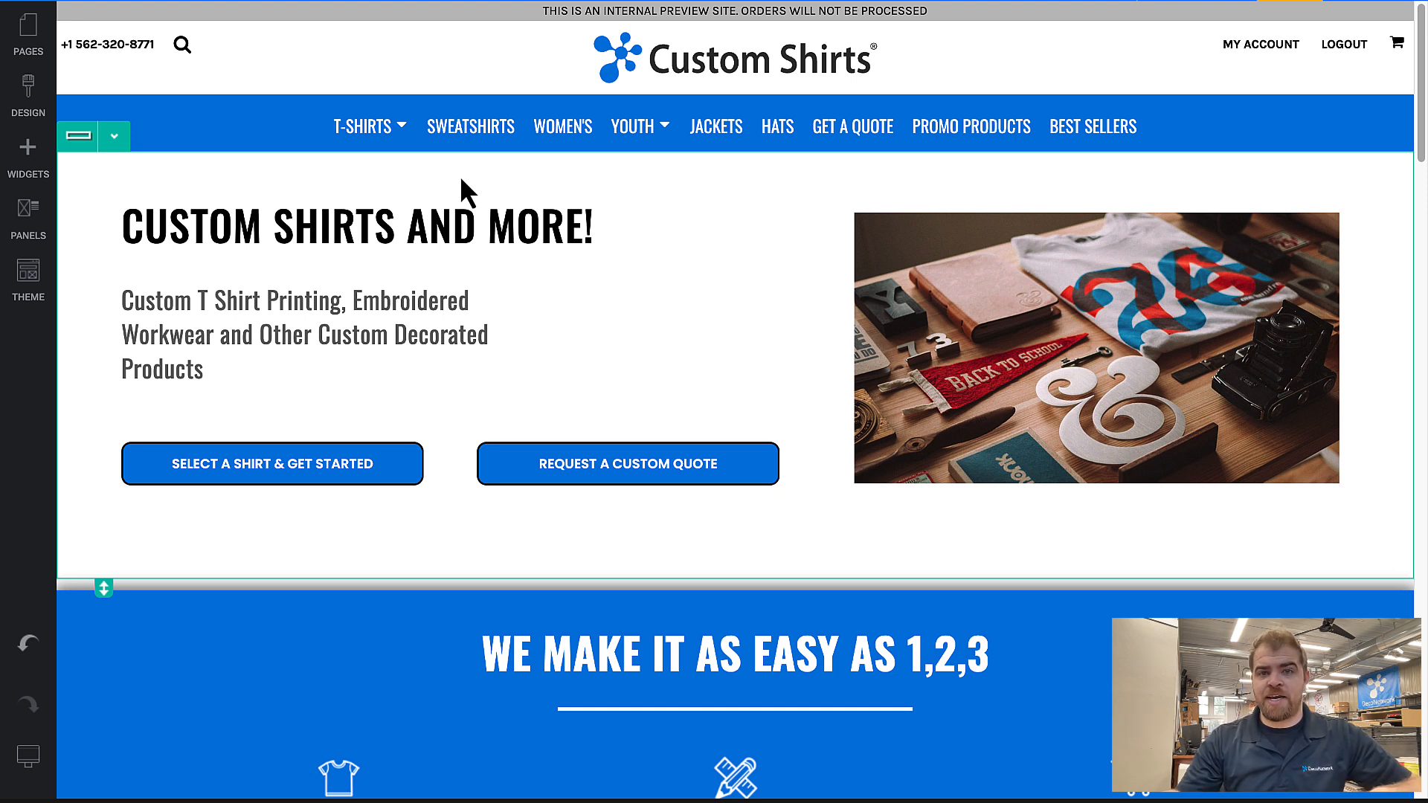
# Step: Place a Text widget above the banner, directly below the navigation bar, and add some space above it
pyautogui.click(29, 160)
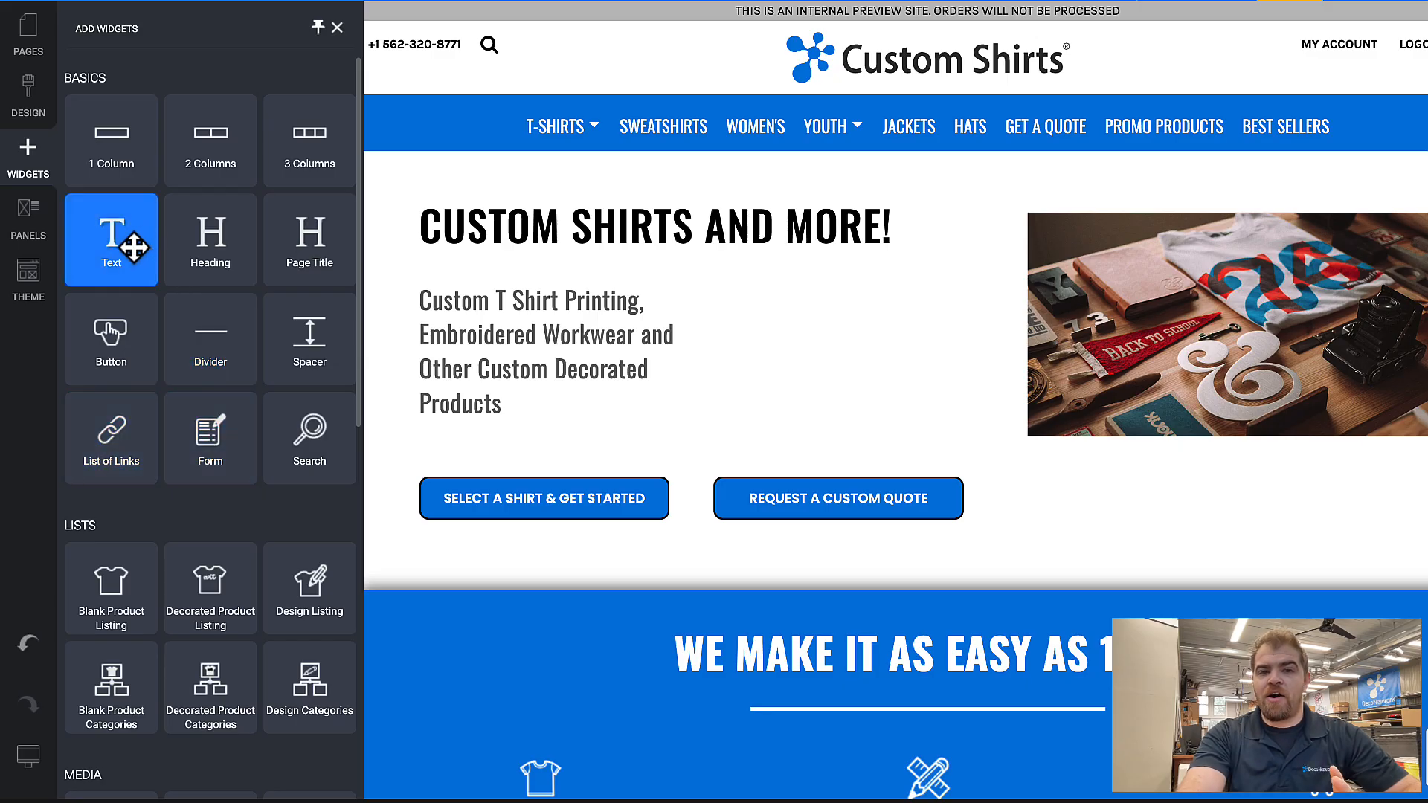
pyautogui.moveTo(147, 240)
pyautogui.mouseDown()
pyautogui.moveTo(456, 245)
pyautogui.moveTo(521, 183)
pyautogui.moveTo(514, 169)
pyautogui.mouseUp()
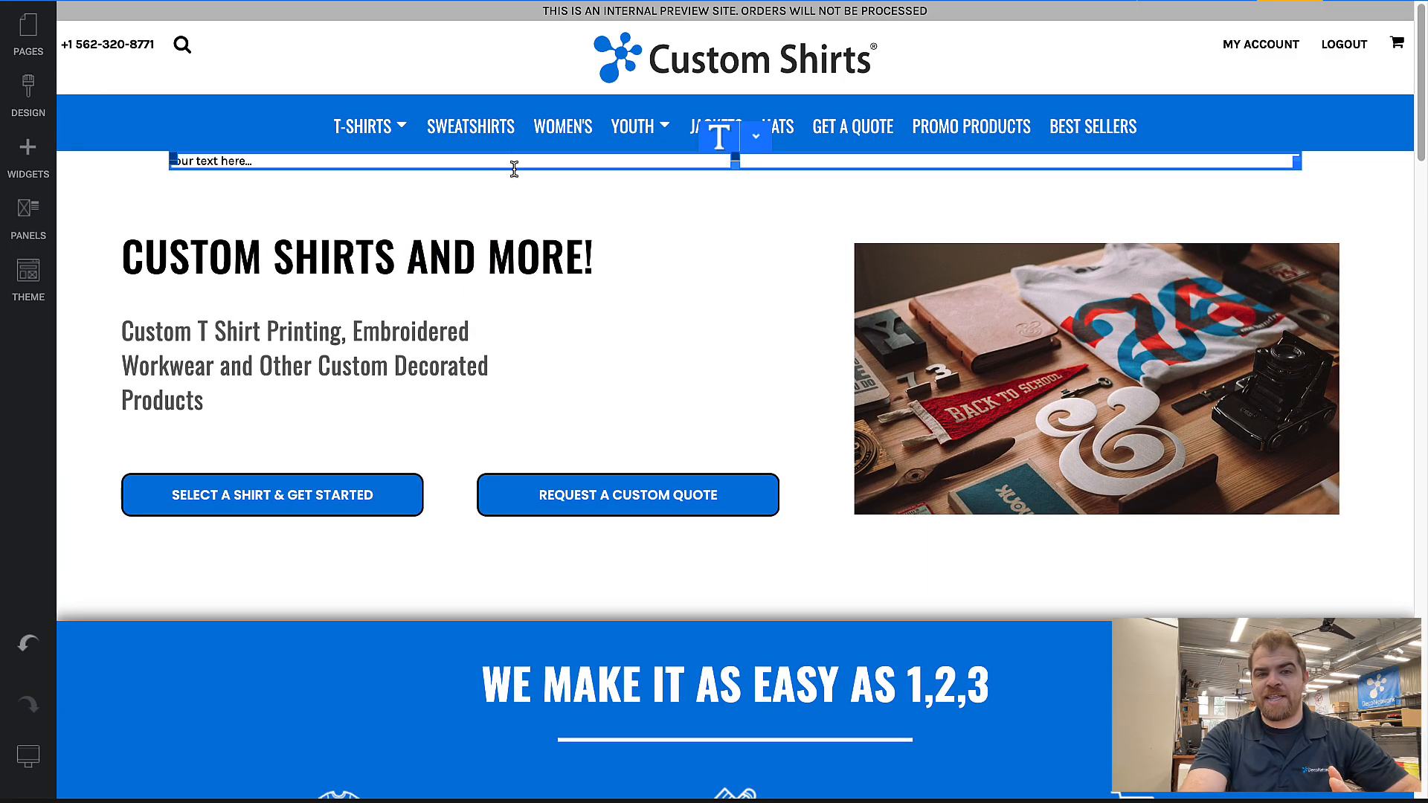
pyautogui.moveTo(737, 161); pyautogui.dragTo(735, 192)
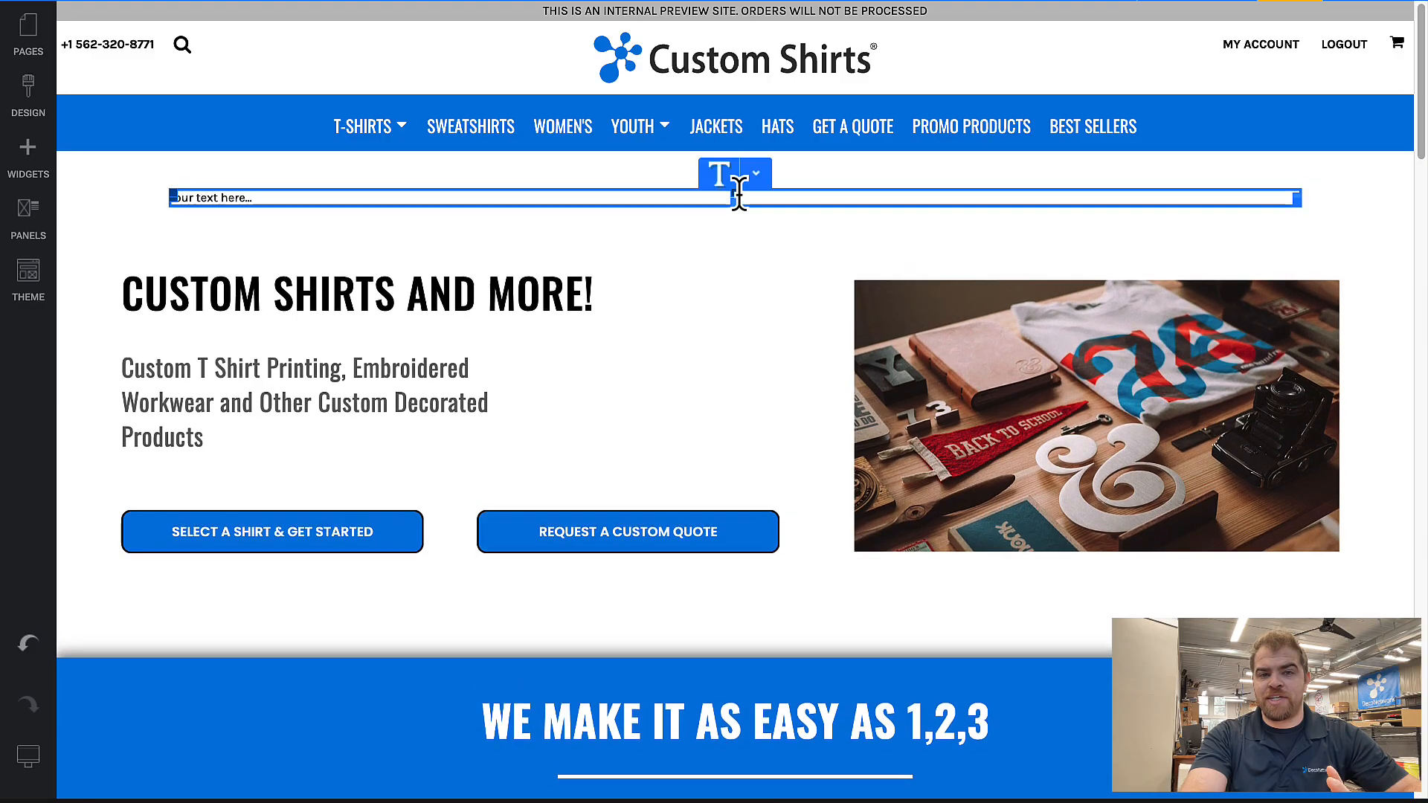
# Step: Delete the placeholder text widget above the banner
pyautogui.click(755, 173)
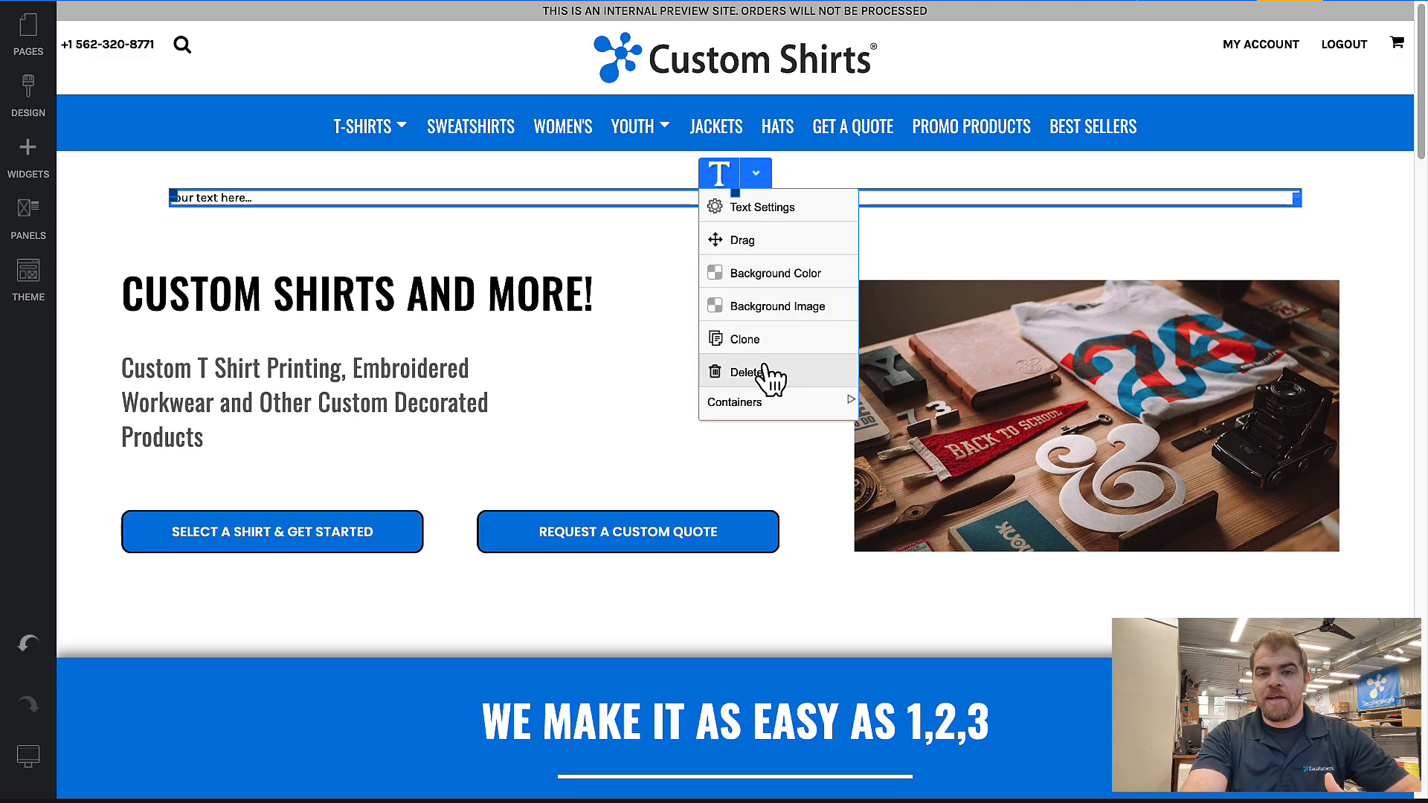
pyautogui.click(770, 372)
pyautogui.click(641, 448)
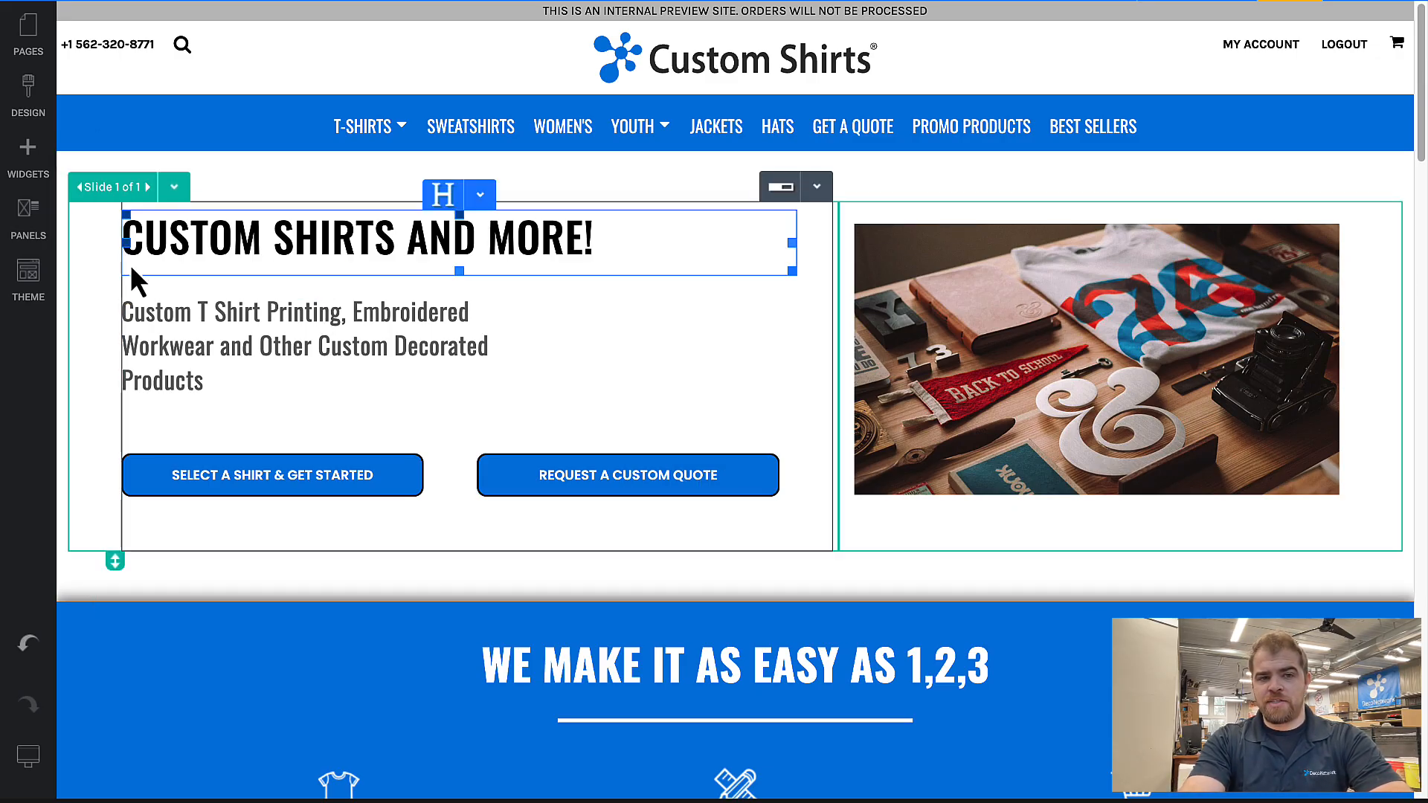
pyautogui.scroll(-4, 940, 318)
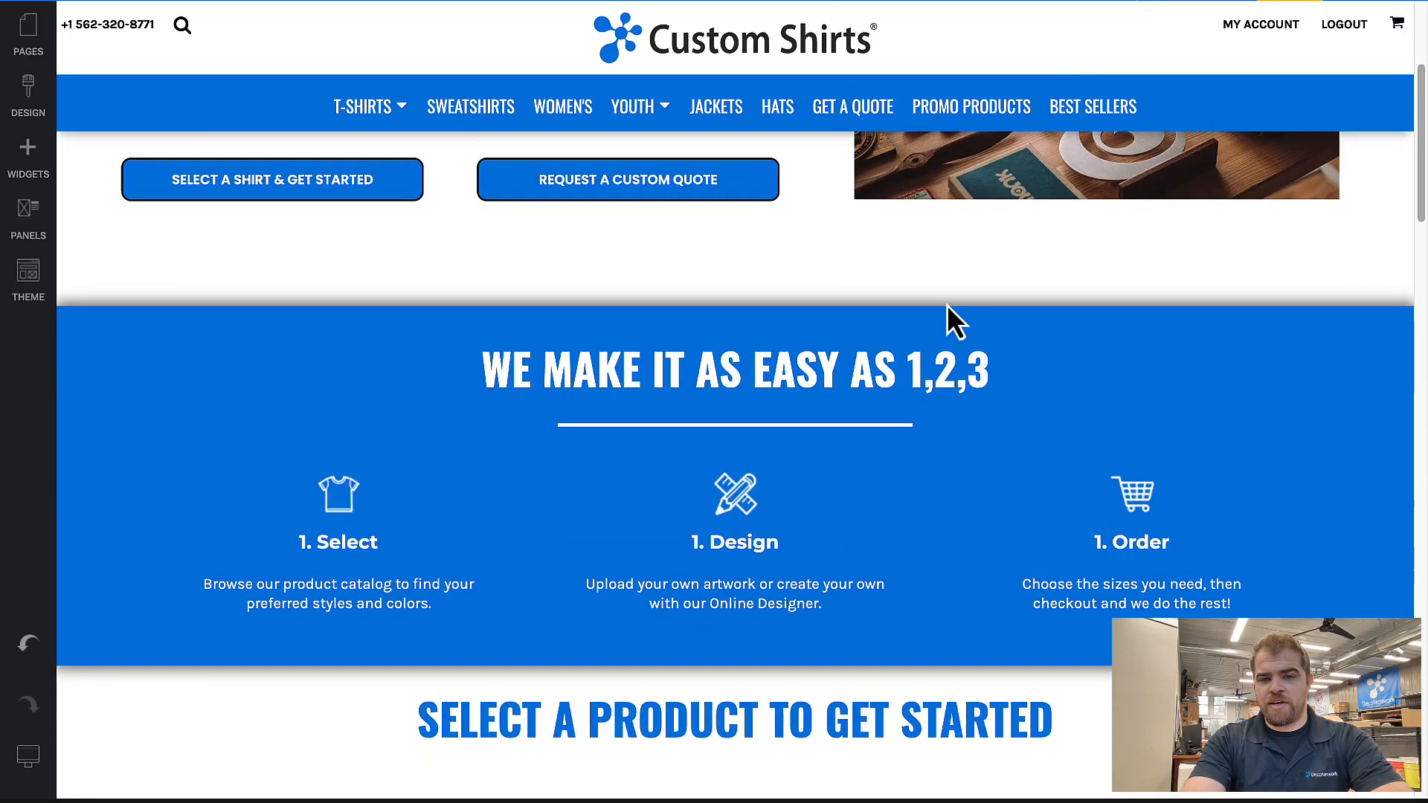
pyautogui.scroll(-4, 119, 558)
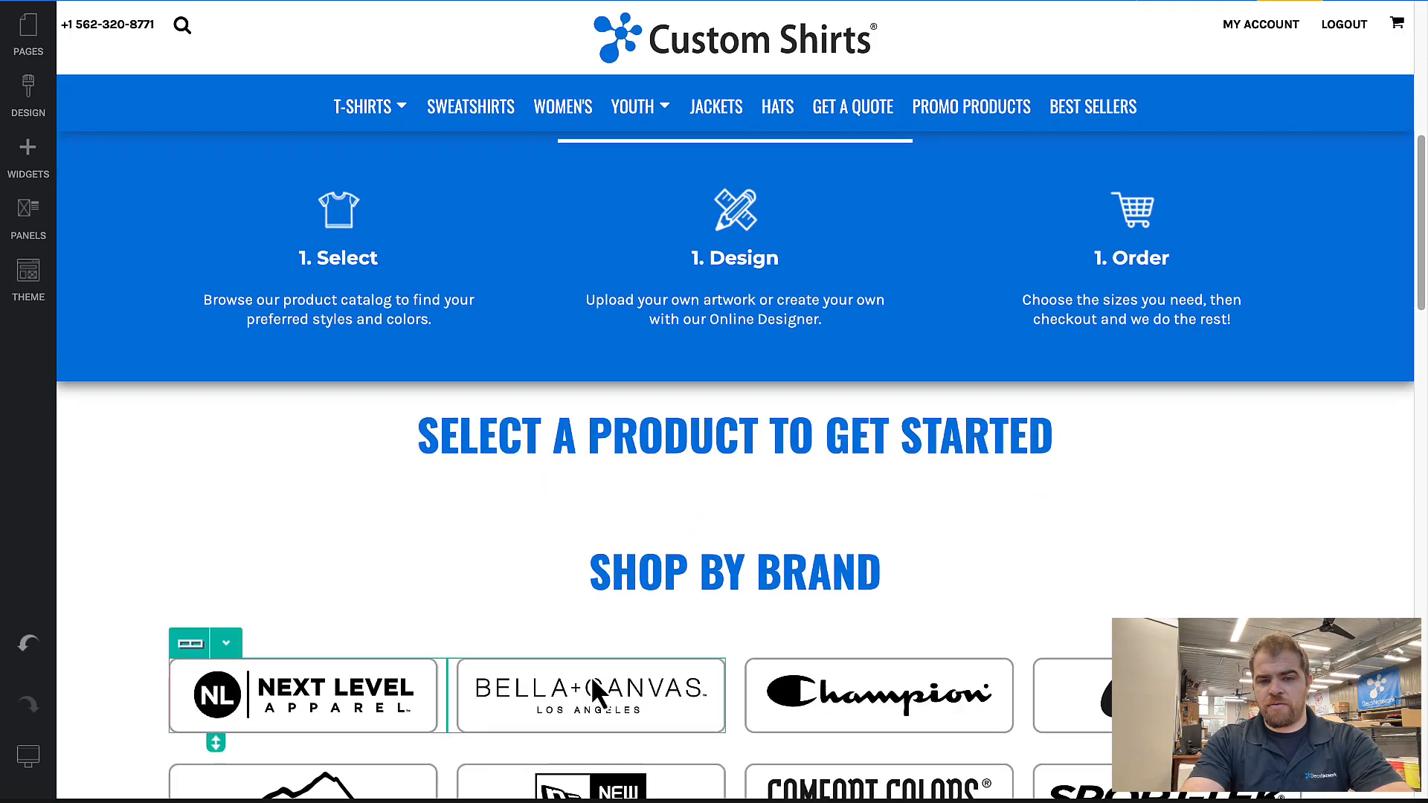
pyautogui.scroll(-6, 796, 695)
pyautogui.scroll(-5, 246, 519)
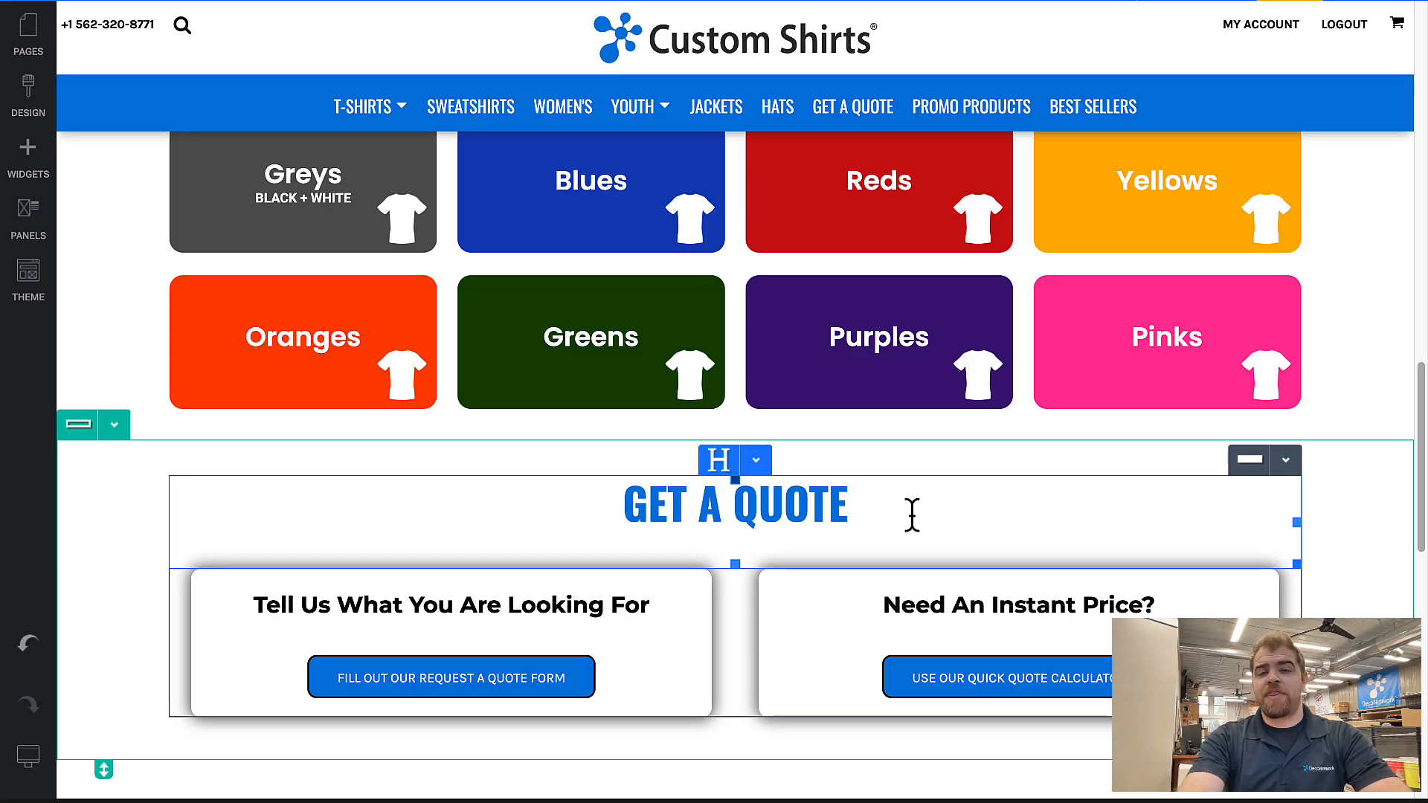
pyautogui.scroll(20, 856, 433)
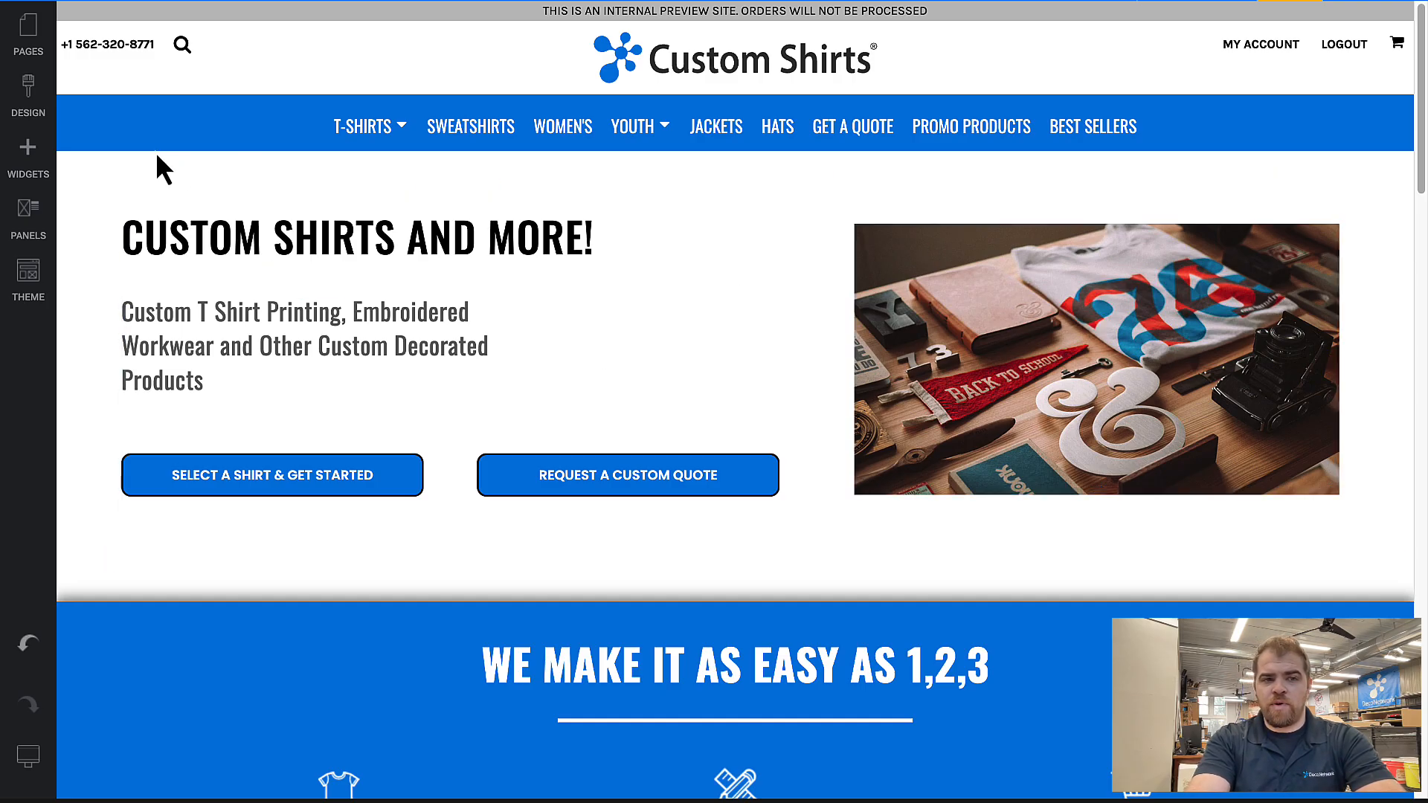
# Step: Insert a 1 Column row above the banner, directly below the navigation bar
pyautogui.click(27, 157)
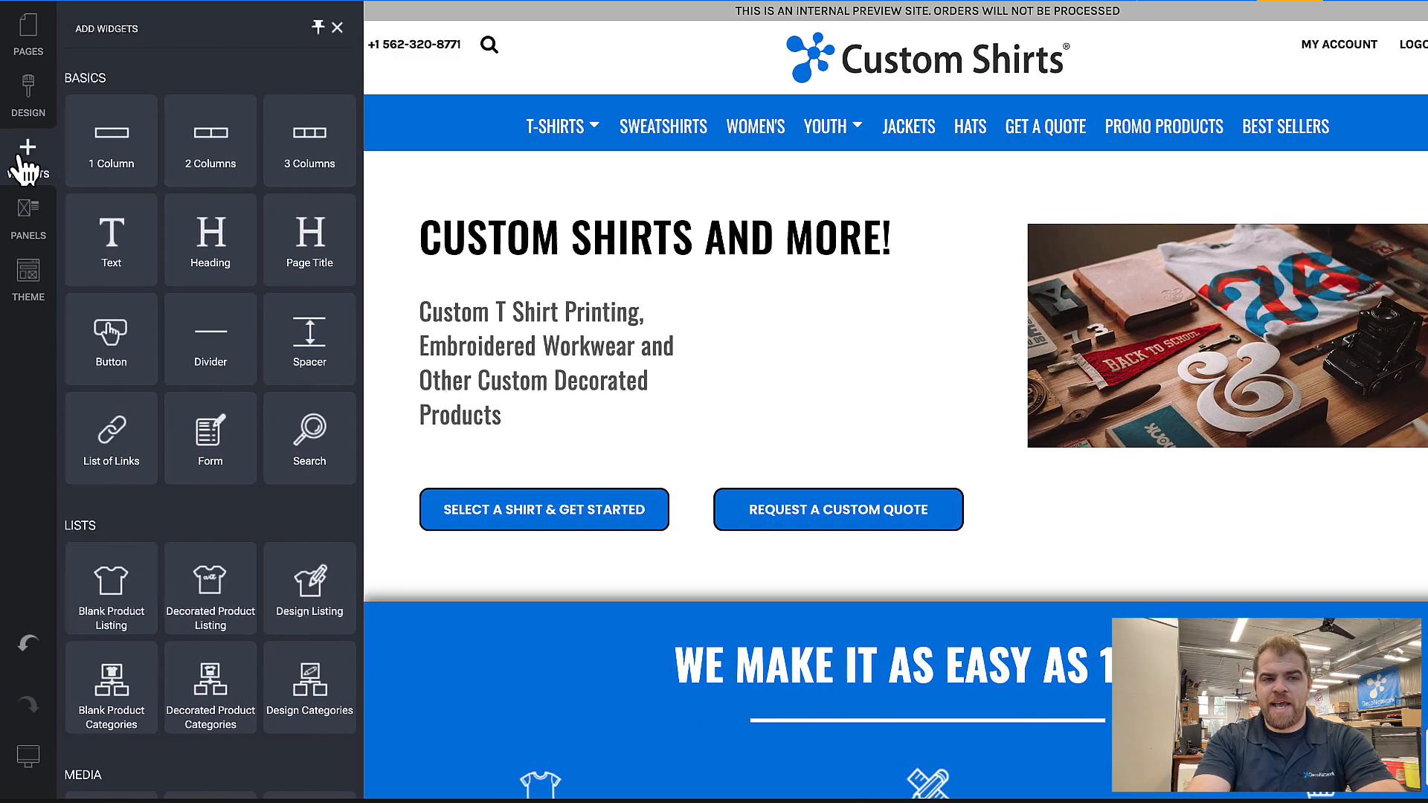
pyautogui.moveTo(113, 139); pyautogui.dragTo(424, 195)
# Step: Set the new row's number of fluid columns to 3 and increase the row's height
pyautogui.click(114, 136)
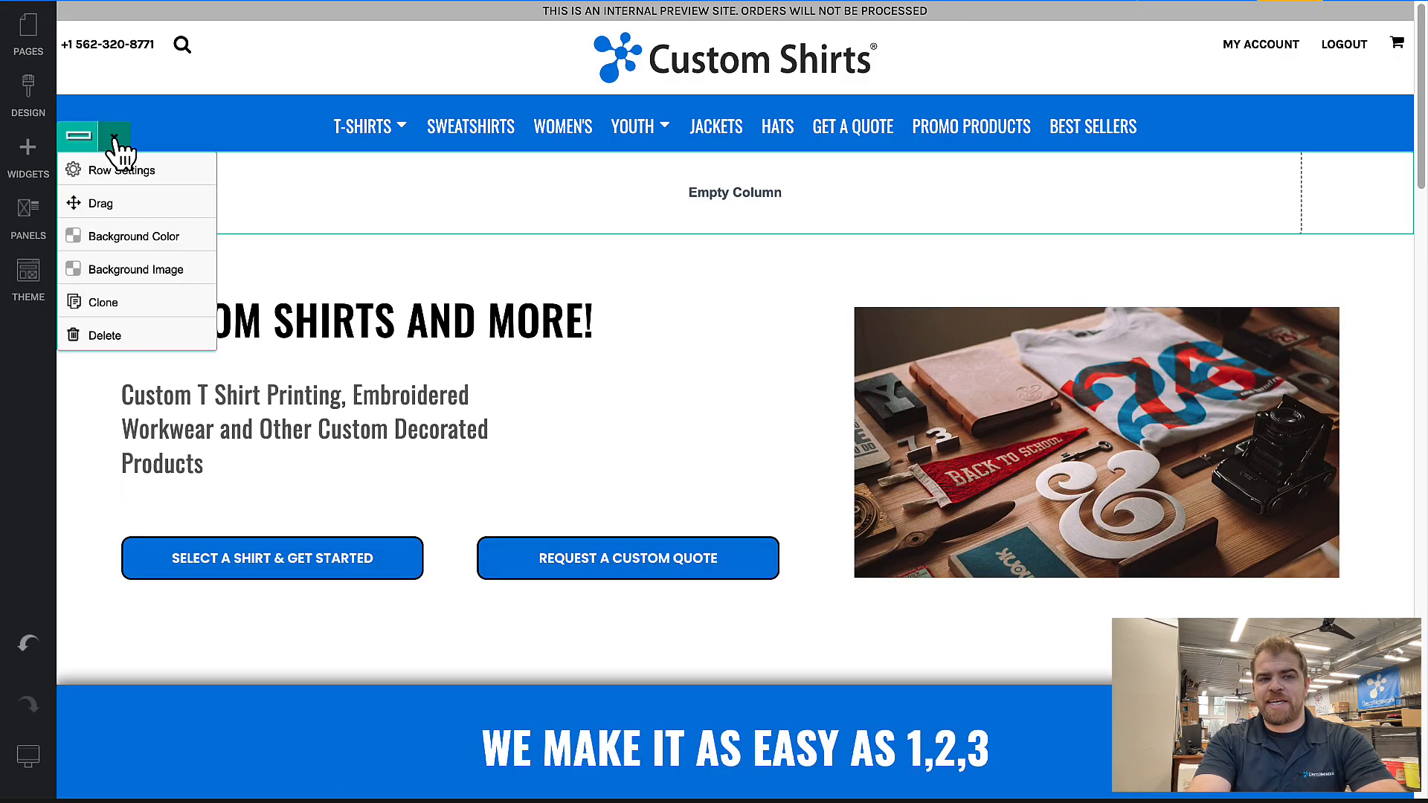
pyautogui.click(112, 173)
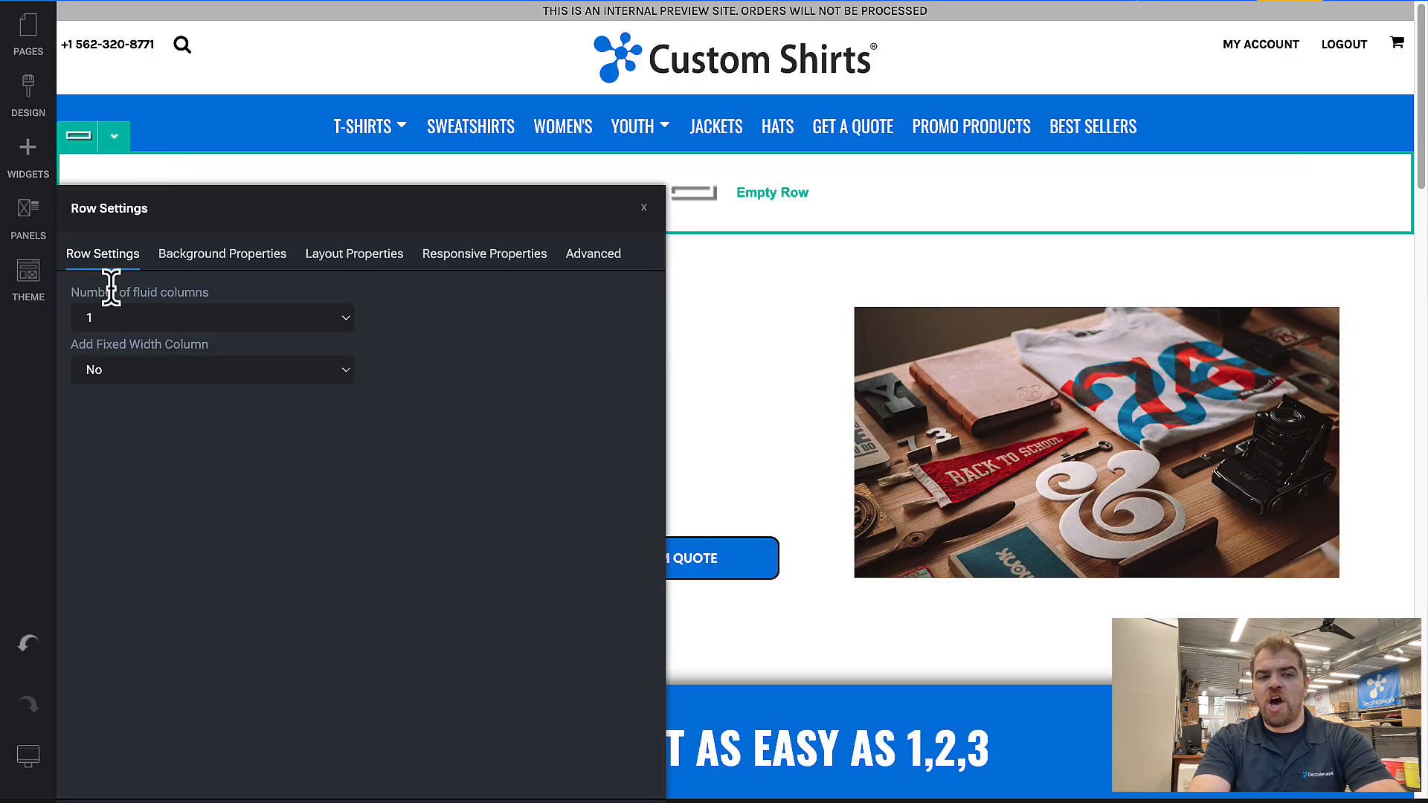
pyautogui.click(205, 316)
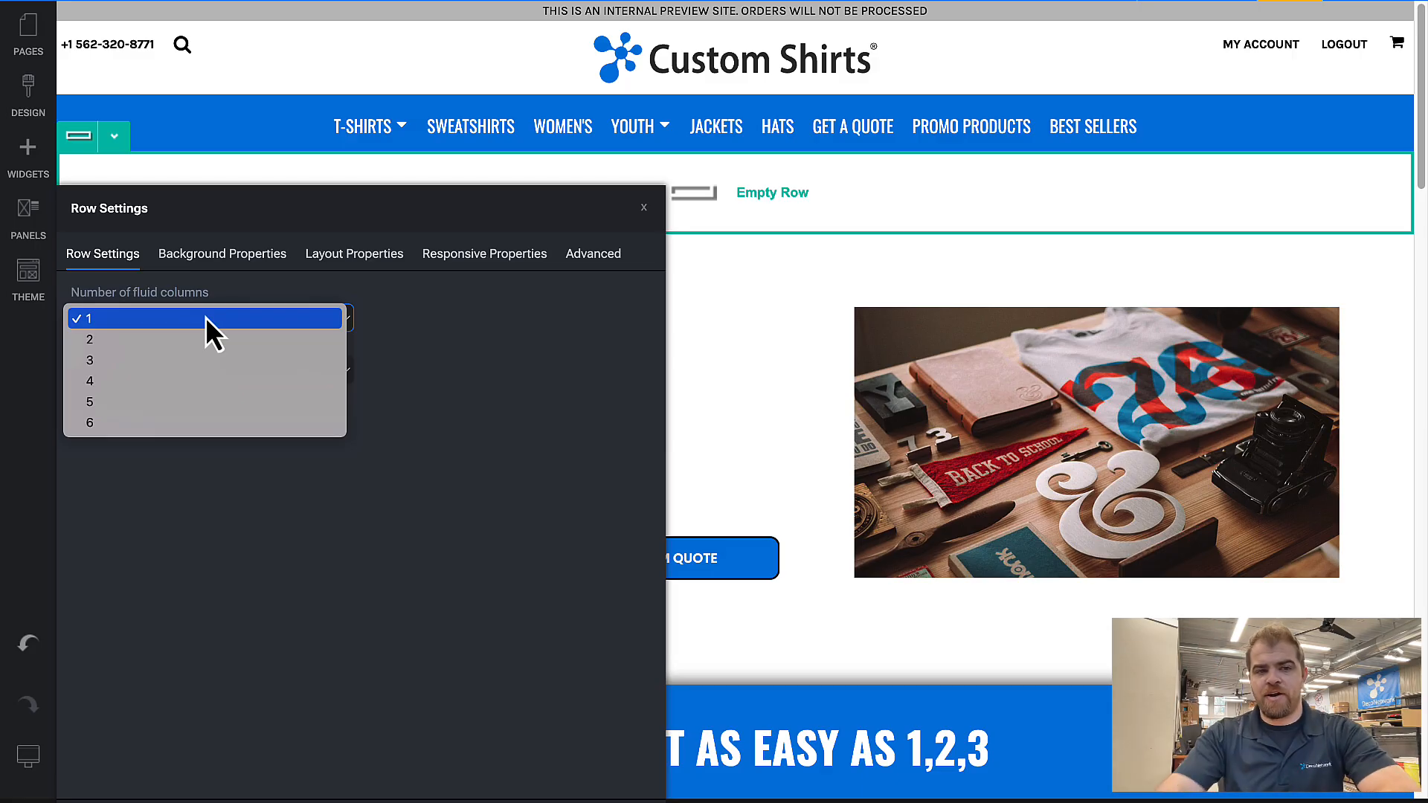
pyautogui.click(186, 365)
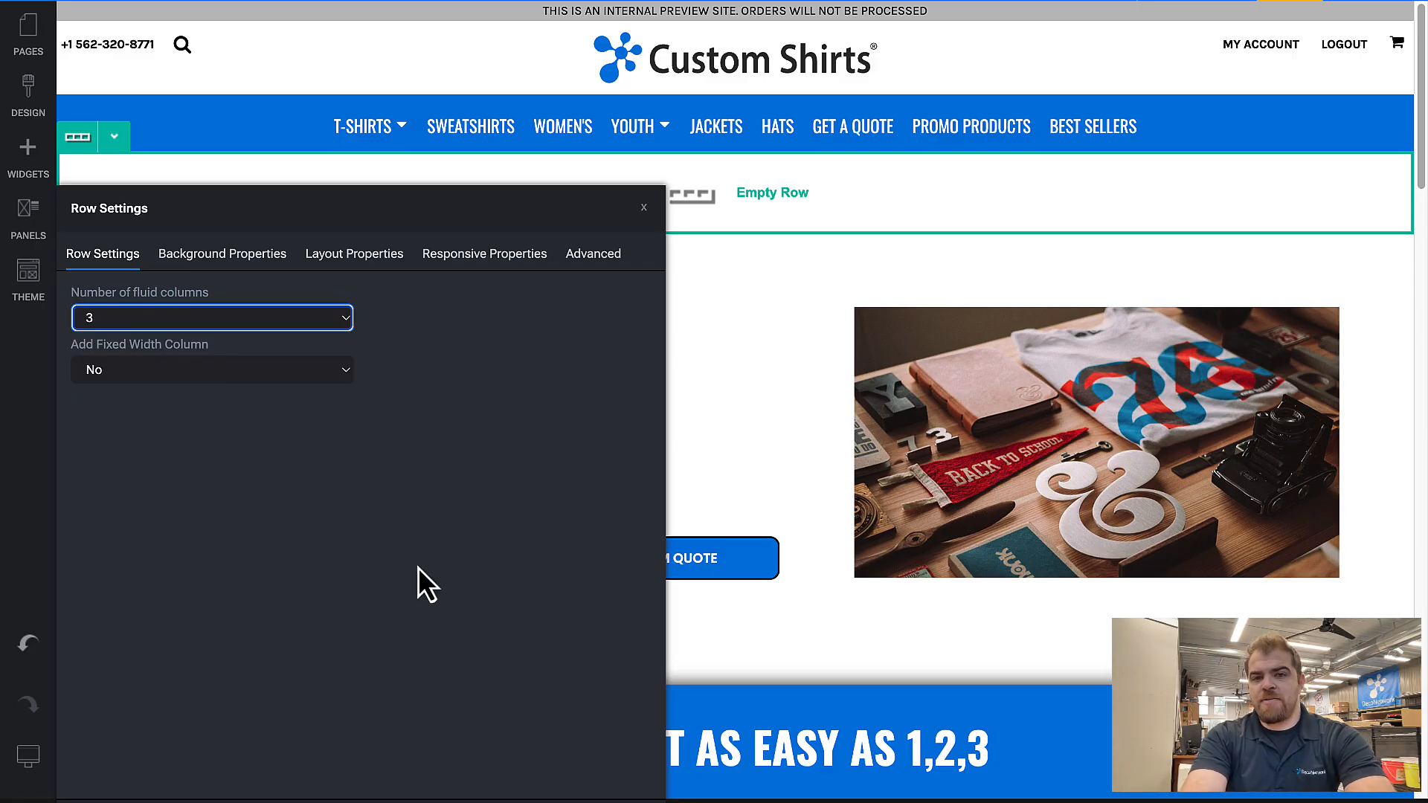
pyautogui.click(455, 801)
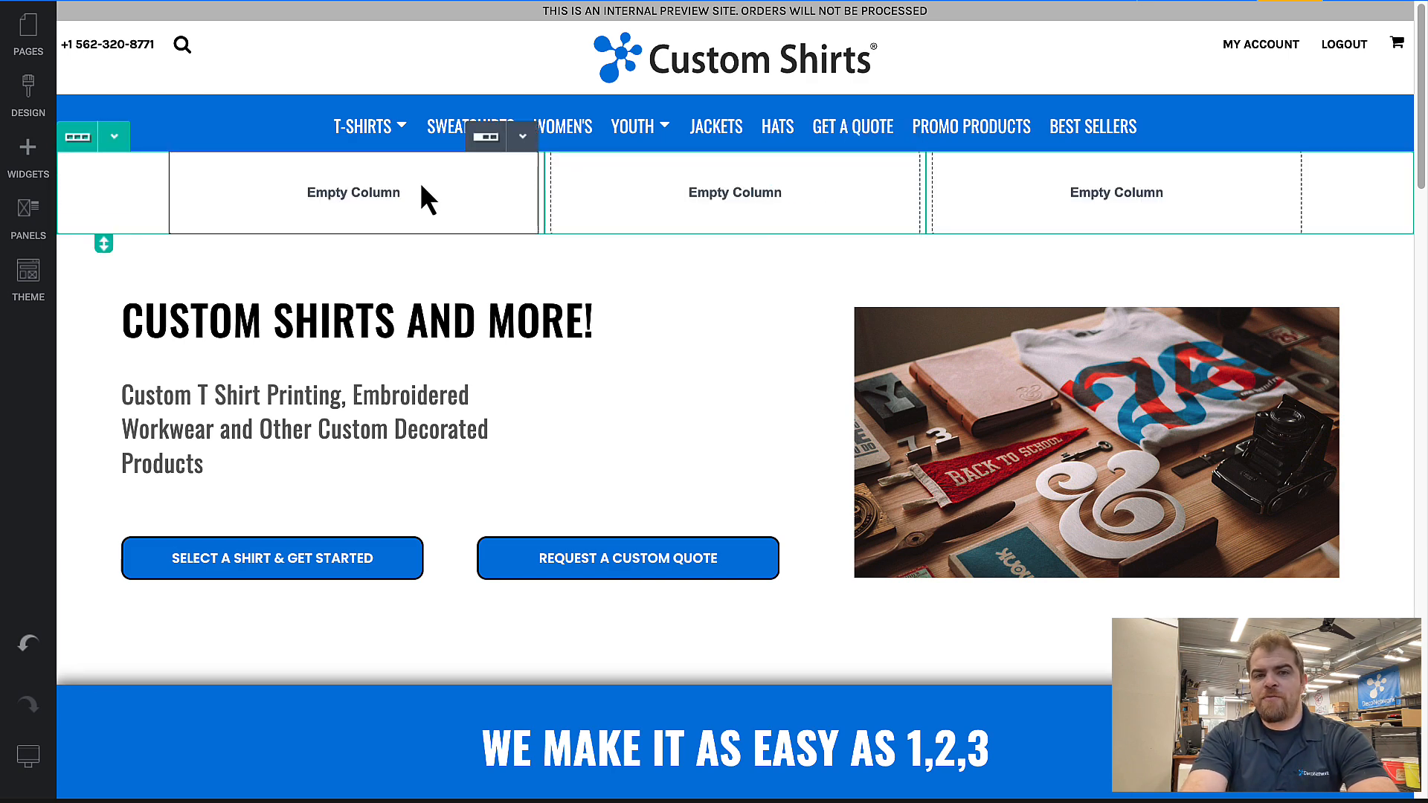
pyautogui.moveTo(104, 242); pyautogui.dragTo(105, 375)
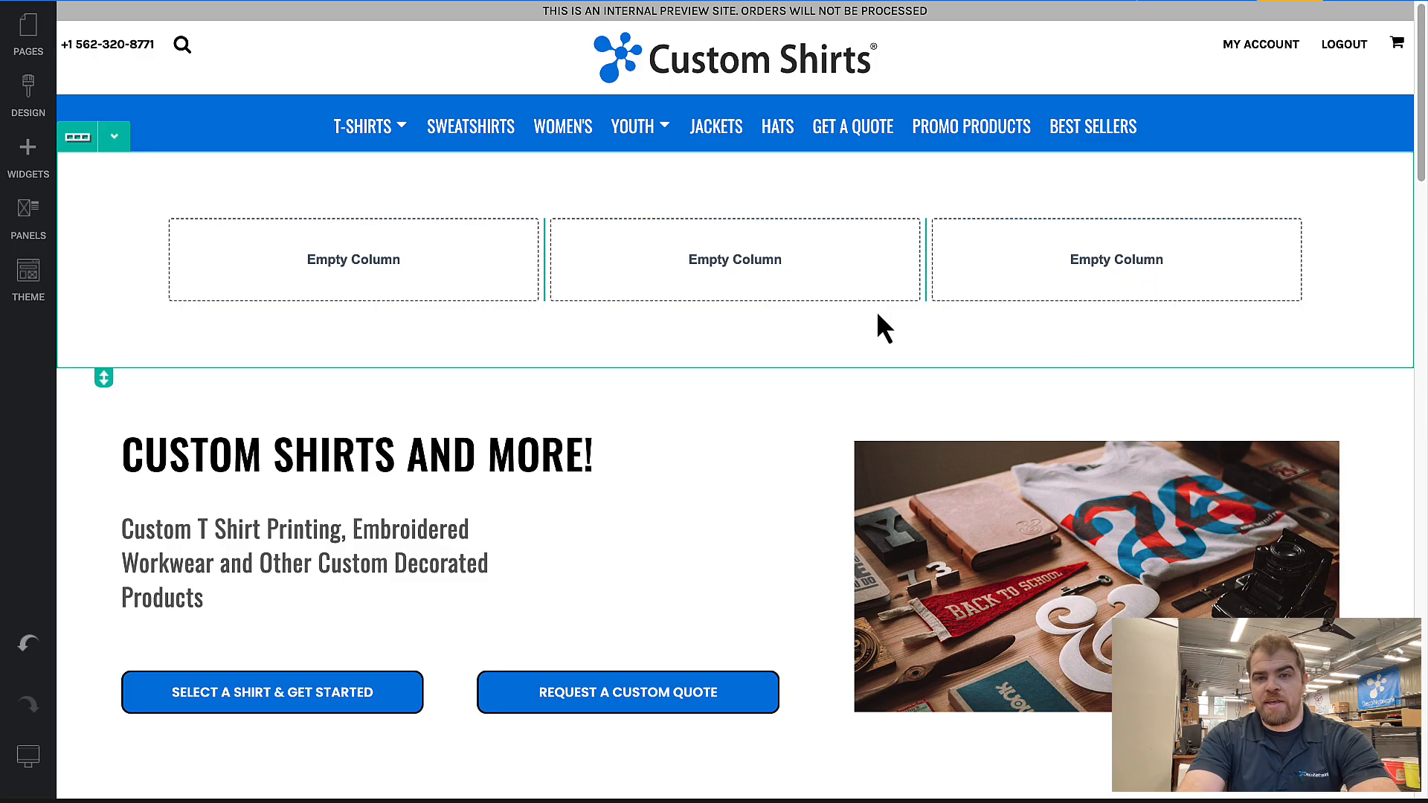
# Step: Add a Heading widget to the new row's first column with the text "Example"
pyautogui.click(28, 163)
pyautogui.moveTo(167, 351); pyautogui.dragTo(463, 276)
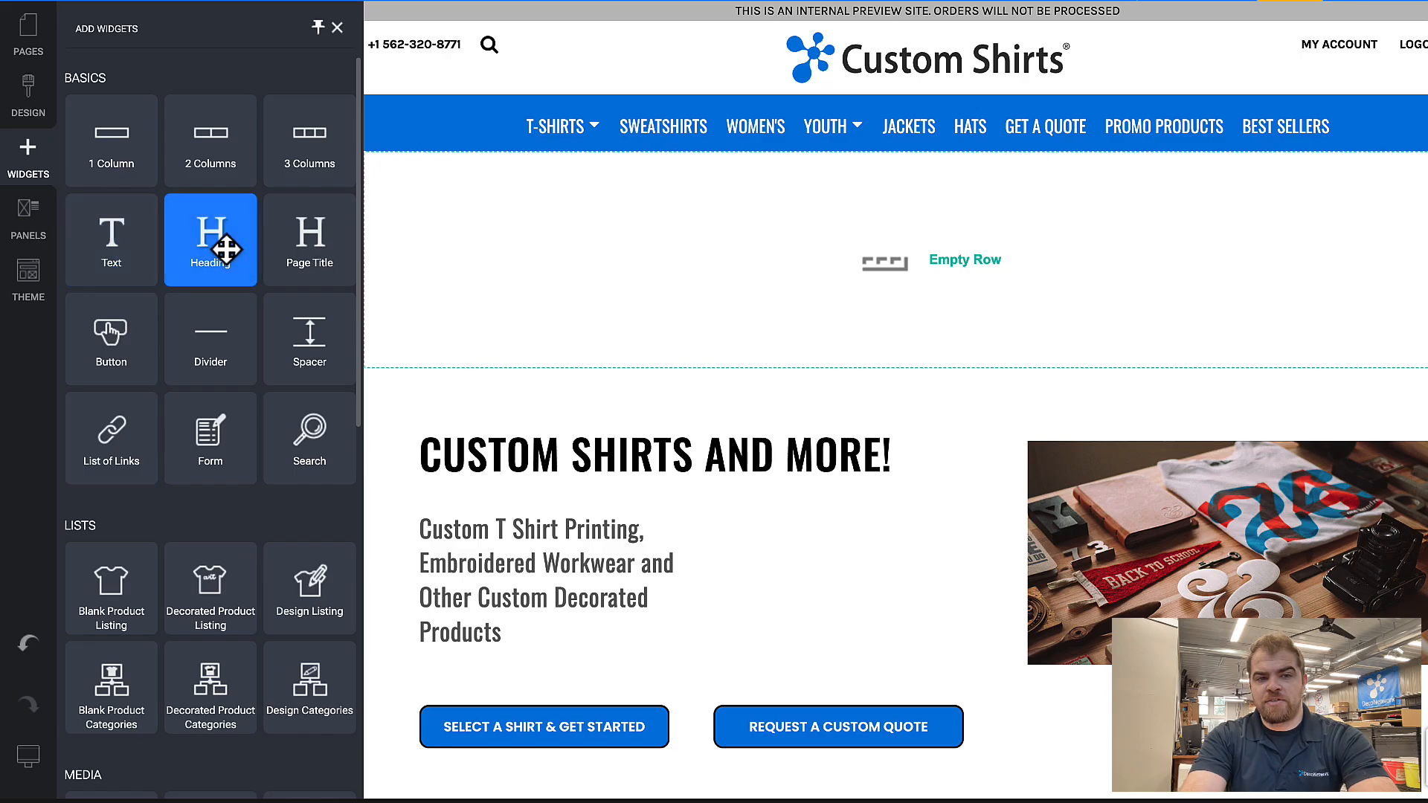
pyautogui.moveTo(220, 245); pyautogui.dragTo(349, 254)
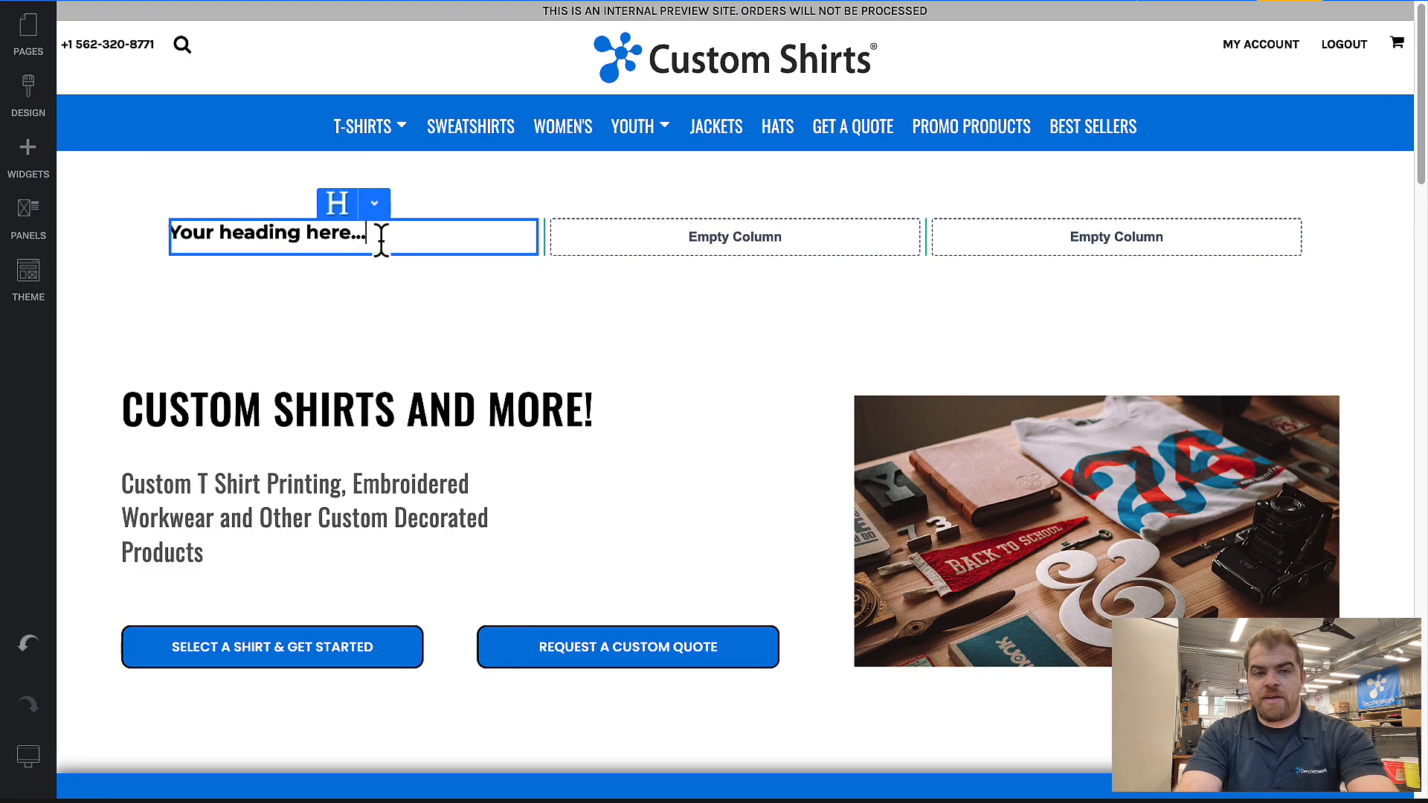
pyautogui.click(381, 238)
pyautogui.write('Example')
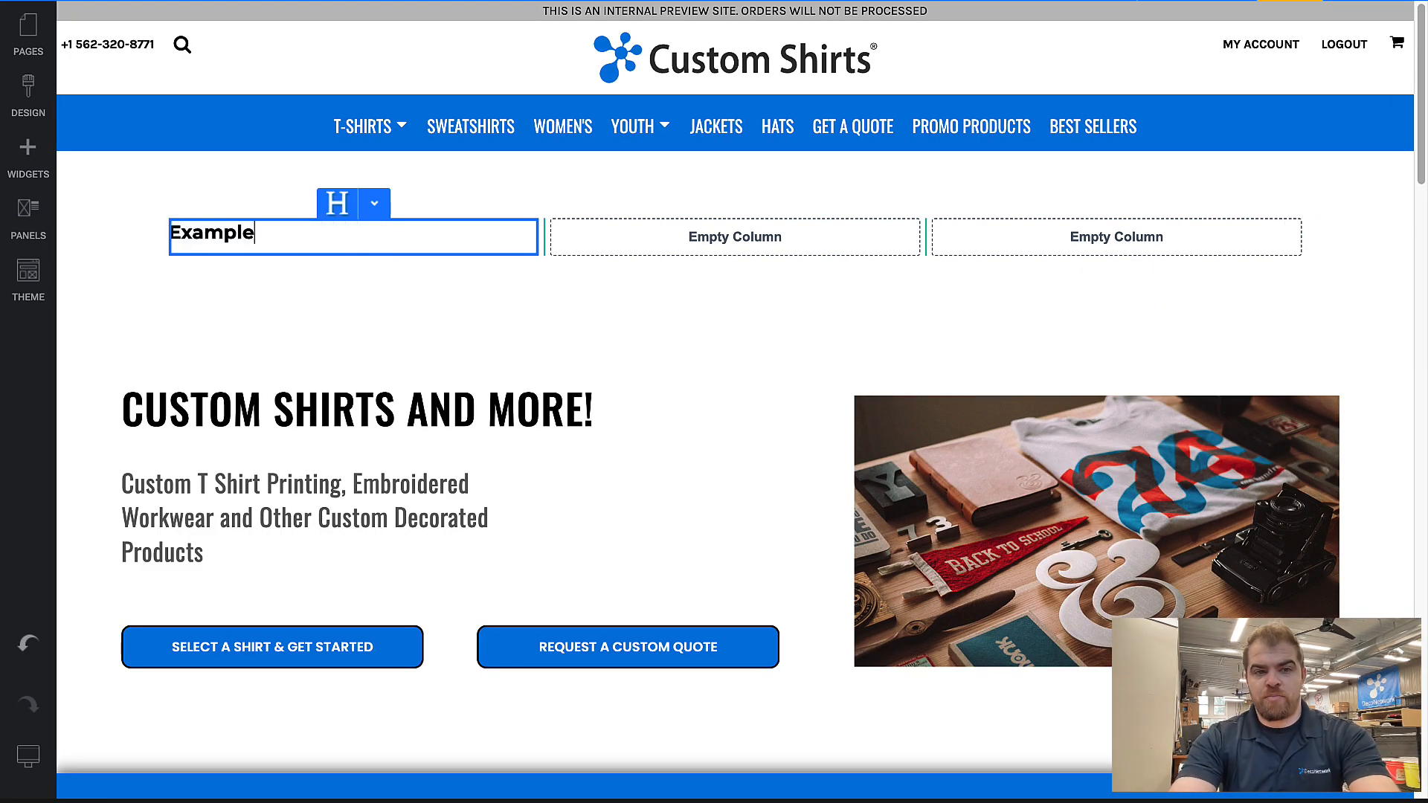
pyautogui.click(437, 274)
# Step: Add an Image widget to the middle column using the theme image of the woman in the black hat
pyautogui.click(36, 167)
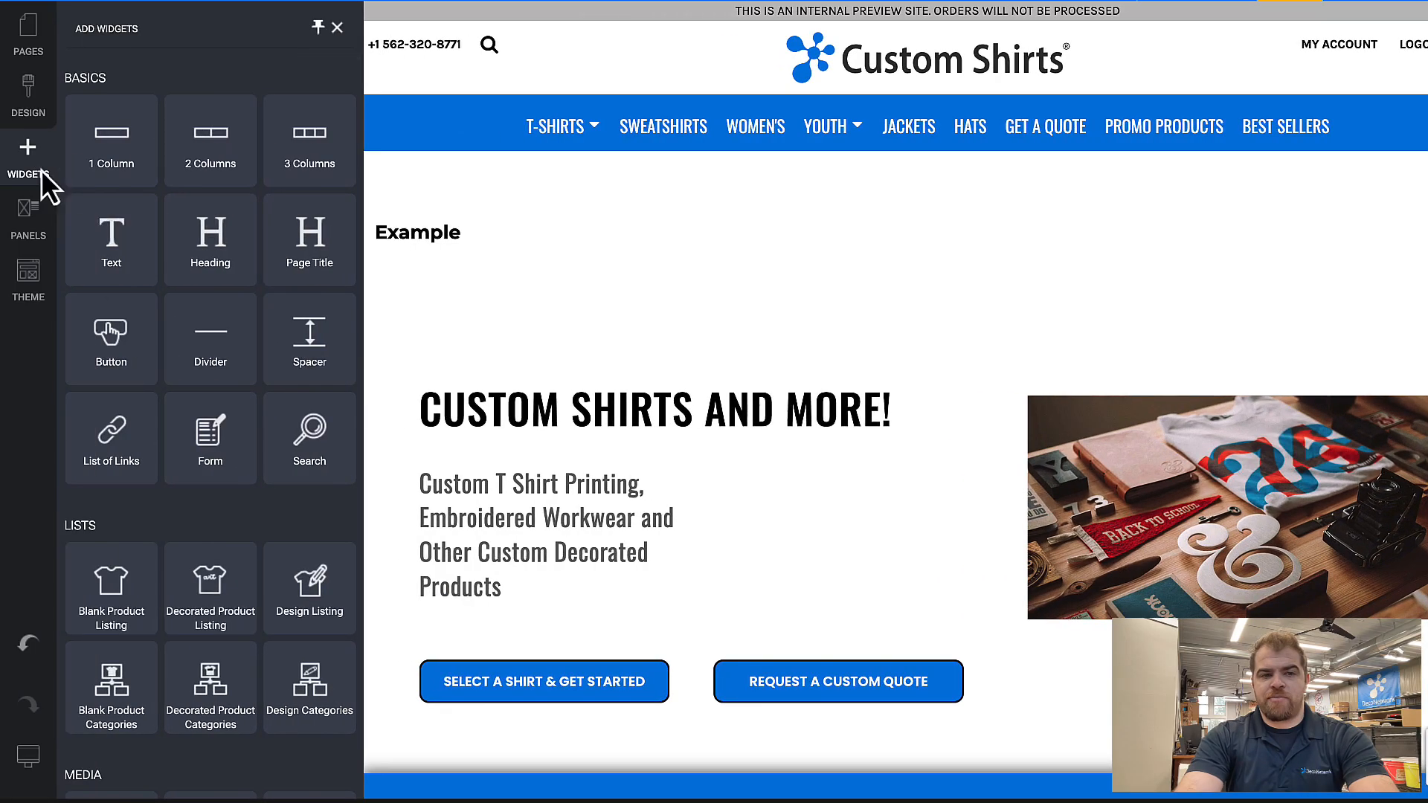
pyautogui.scroll(-5, 136, 346)
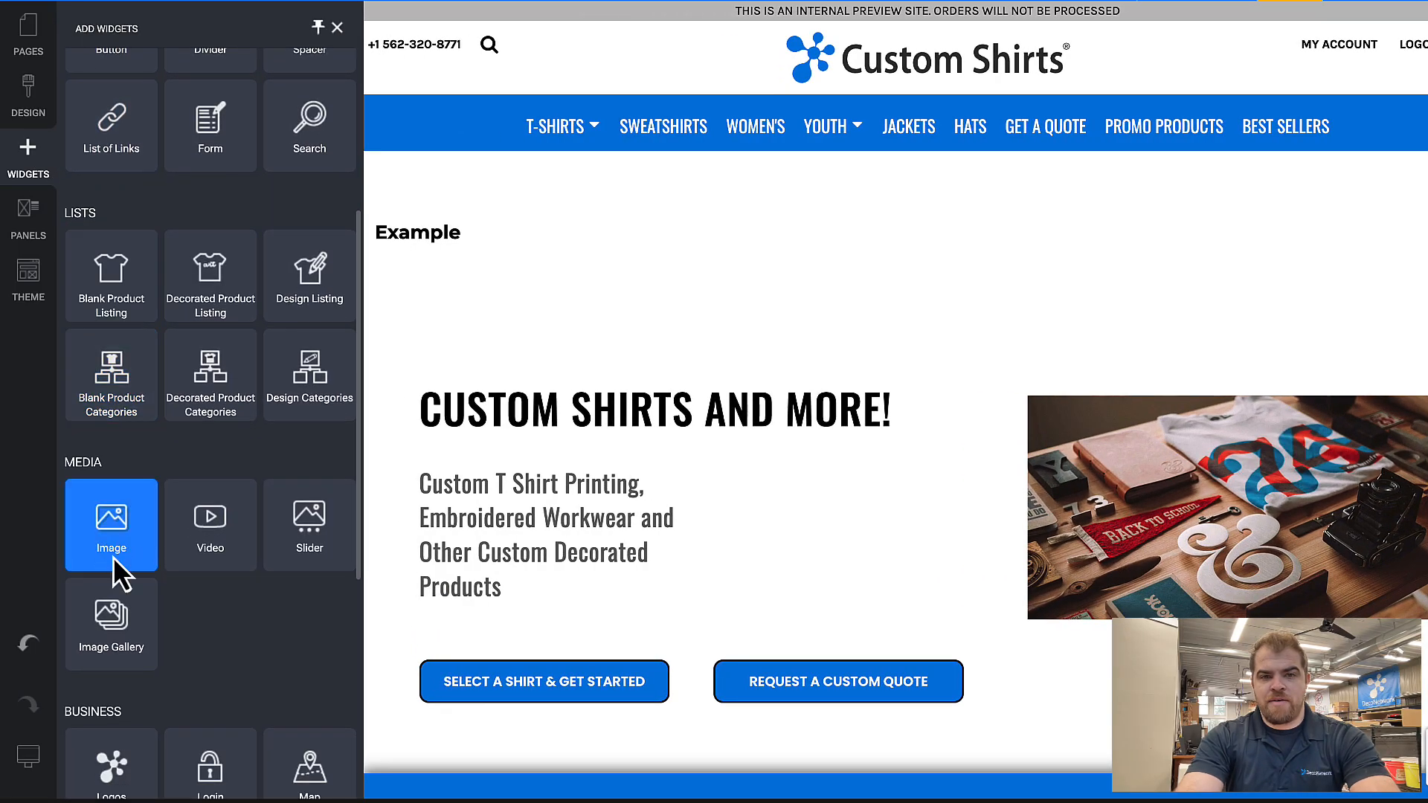
pyautogui.moveTo(122, 574); pyautogui.dragTo(690, 276)
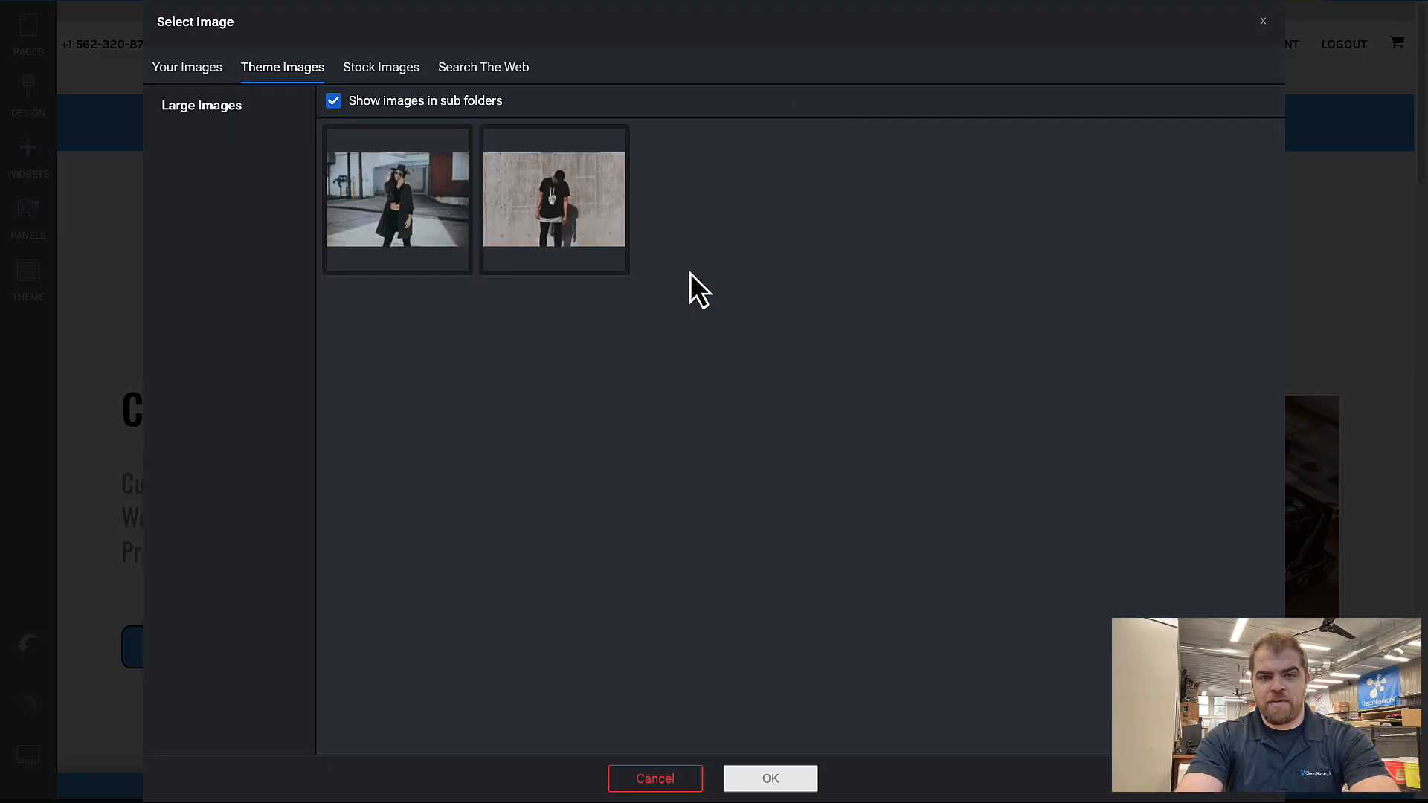
pyautogui.click(395, 197)
pyautogui.click(772, 782)
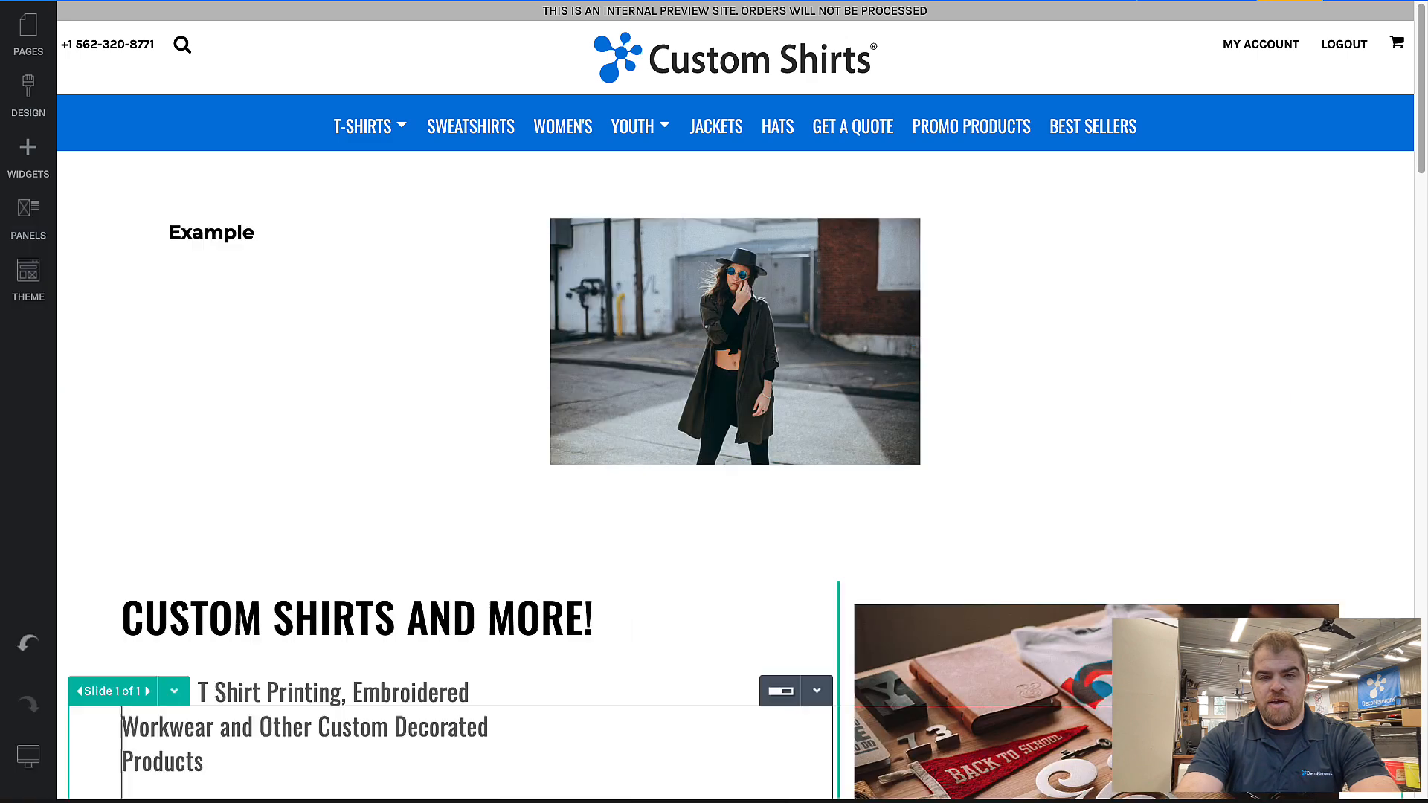
# Step: Add a Button widget with its default text to the third column and shrink the middle column's image
pyautogui.click(37, 177)
pyautogui.scroll(-6, 132, 376)
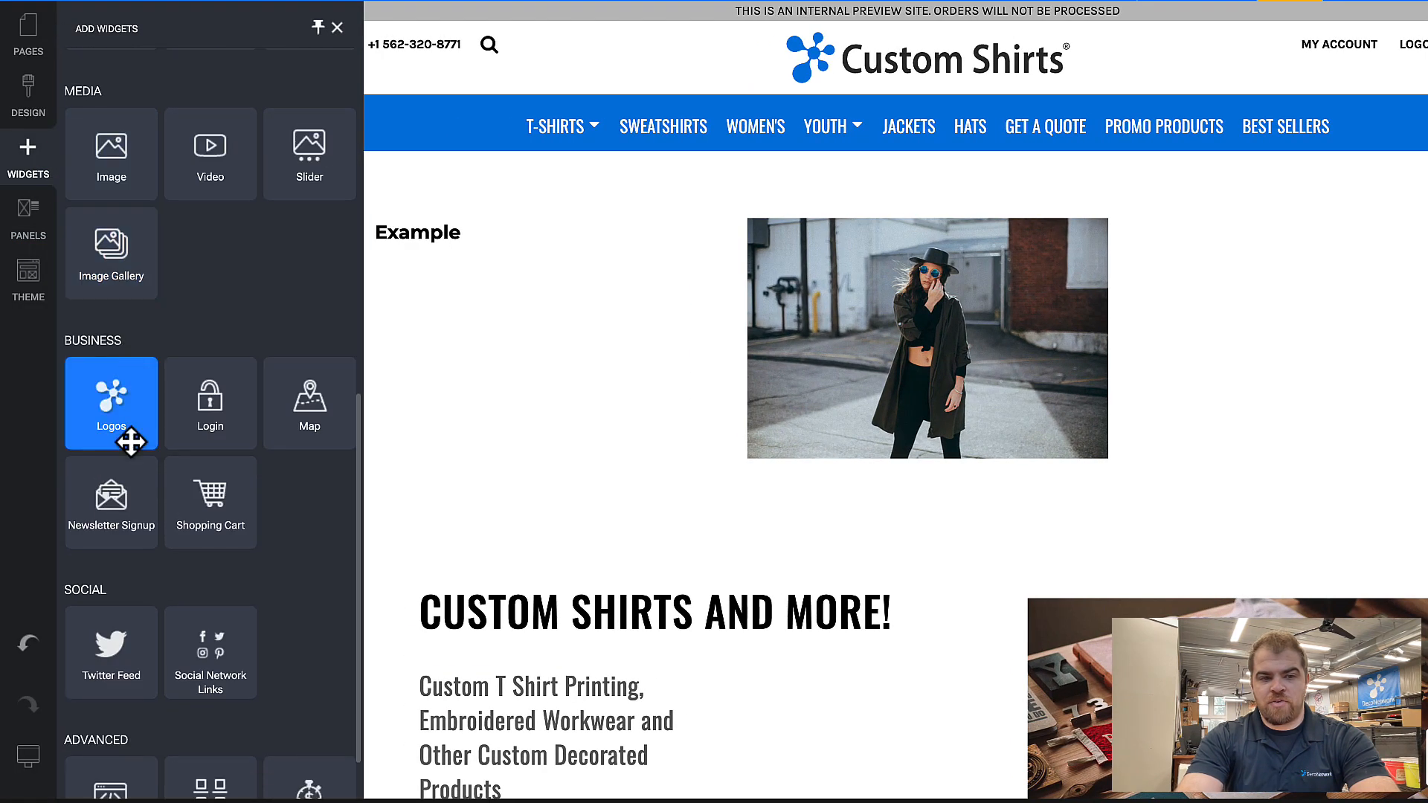
pyautogui.scroll(8, 113, 725)
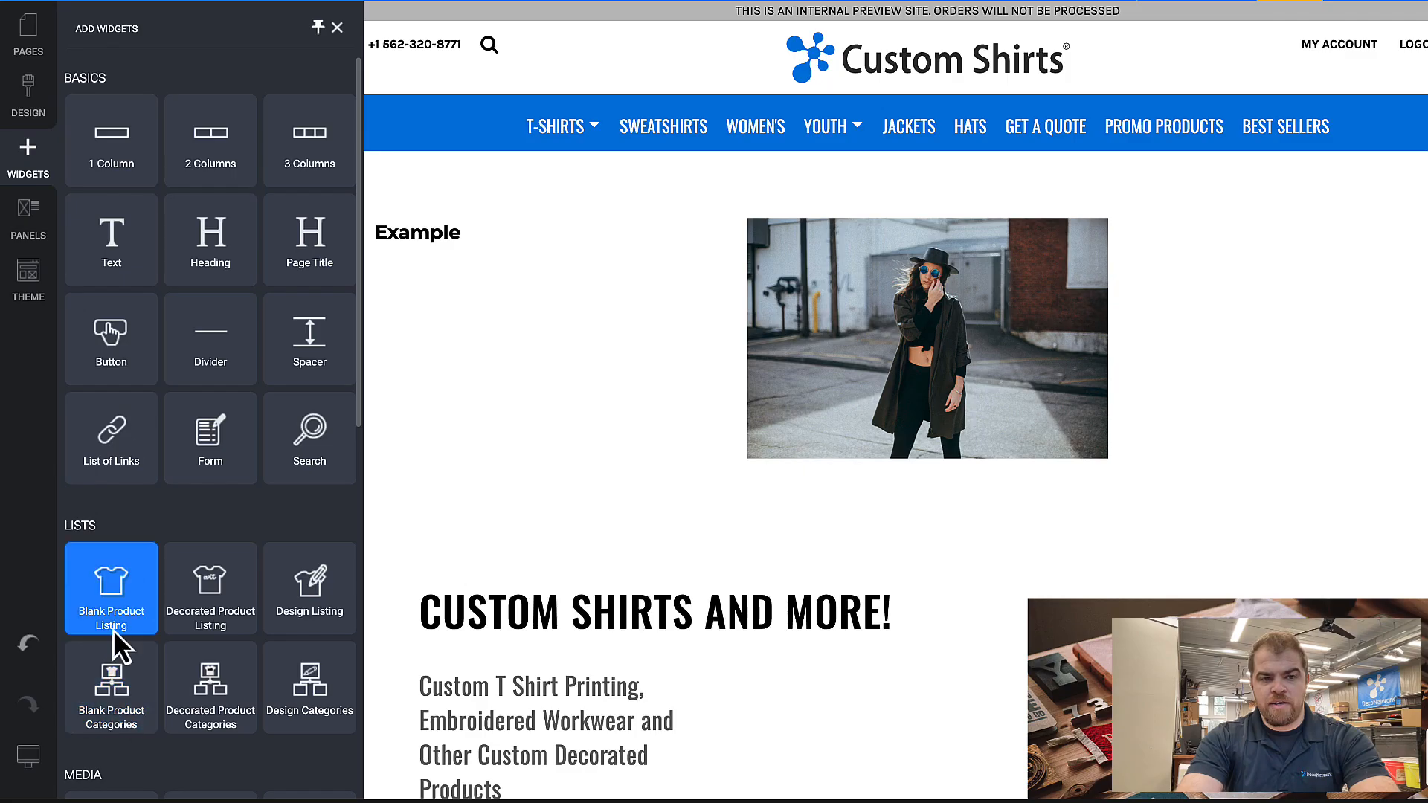
pyautogui.moveTo(111, 362); pyautogui.dragTo(1013, 372)
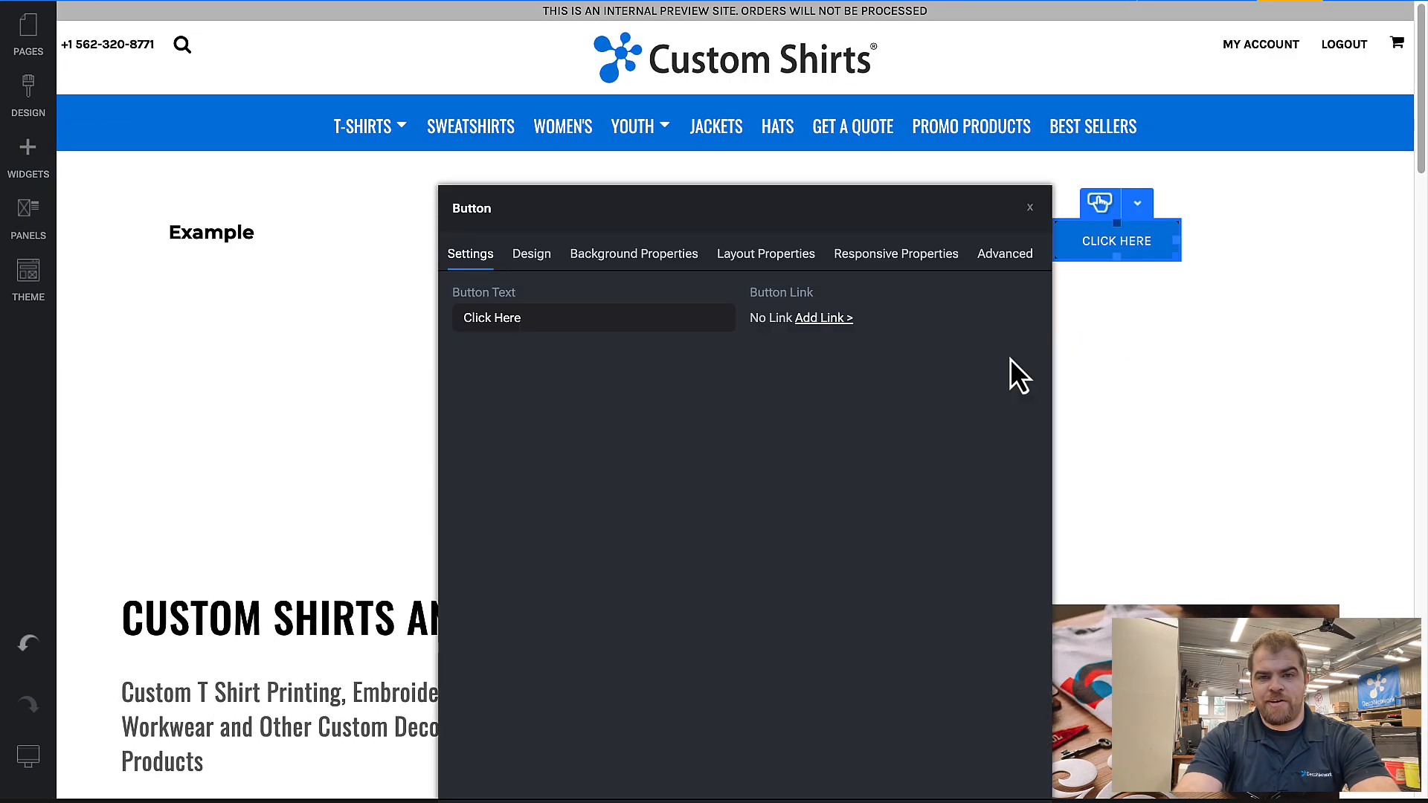
pyautogui.click(821, 801)
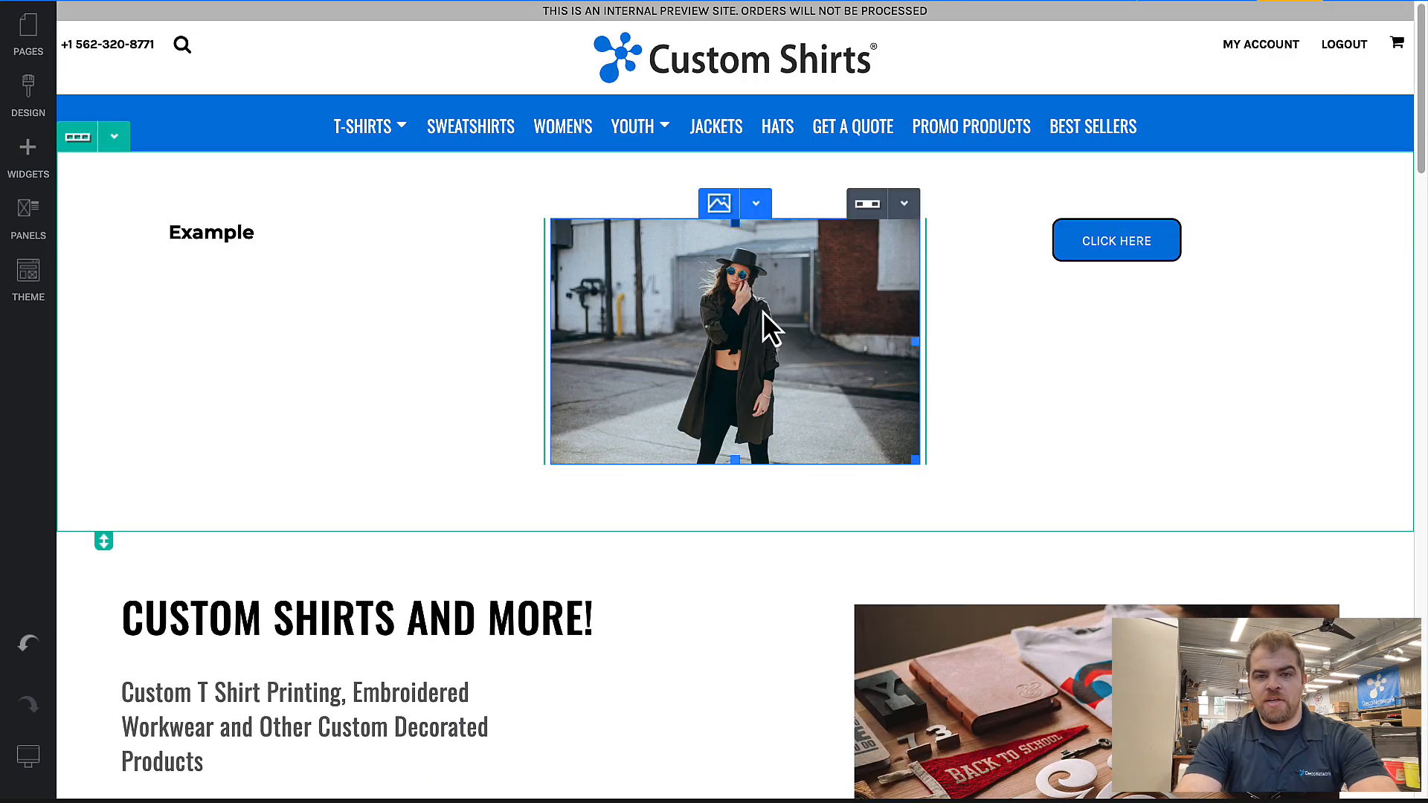
pyautogui.moveTo(912, 455); pyautogui.dragTo(796, 327)
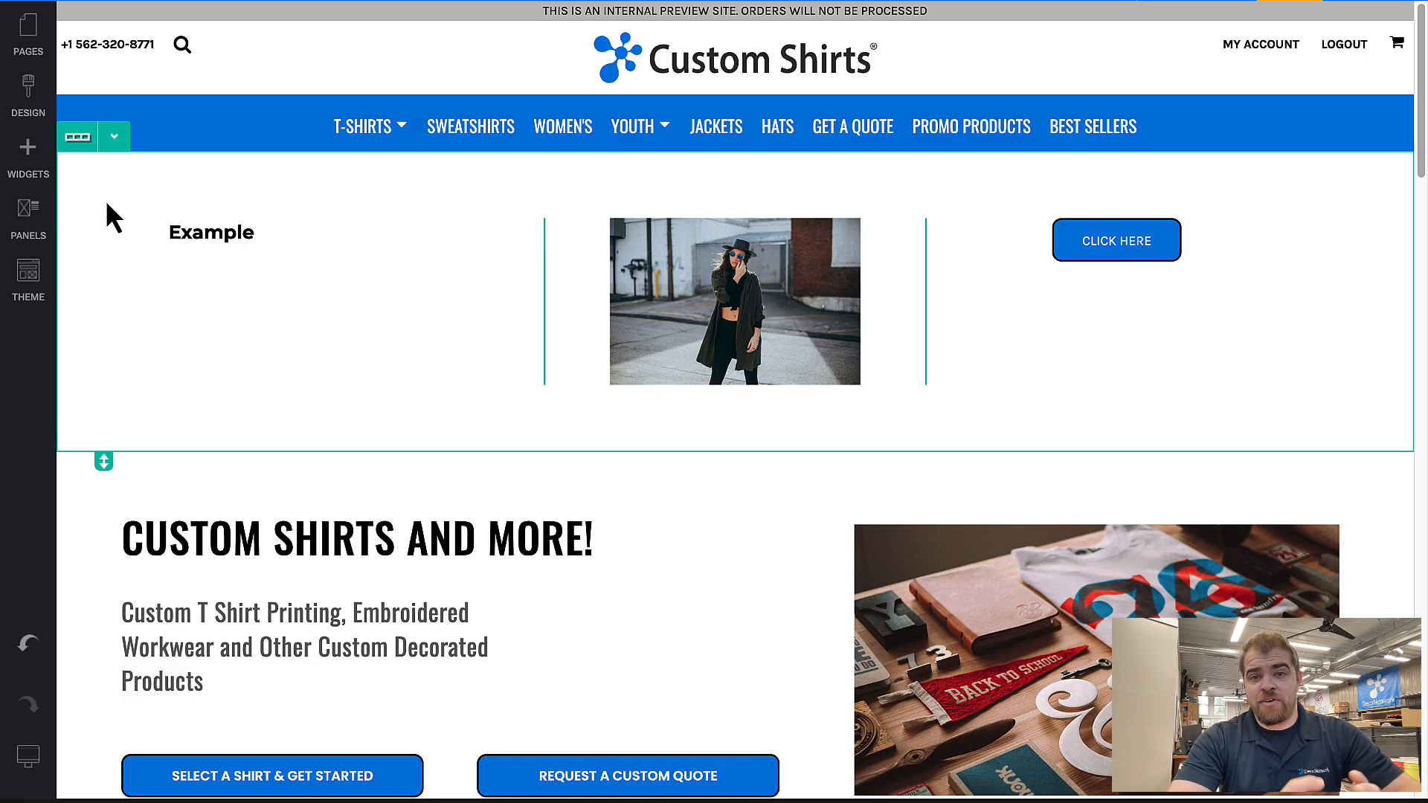
# Step: Change the text color of the "Example" heading in the first column to red in its design settings
pyautogui.click(236, 230)
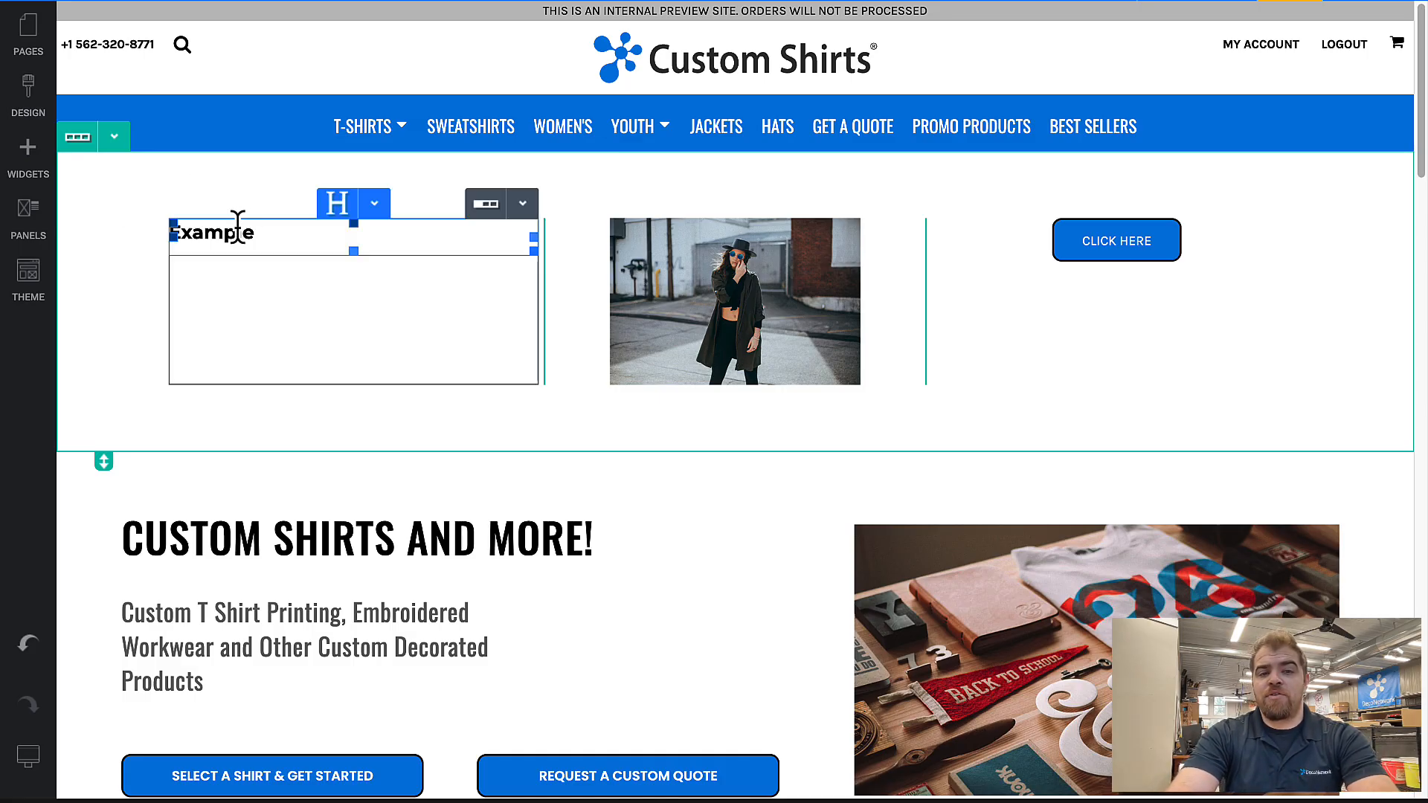
pyautogui.click(374, 203)
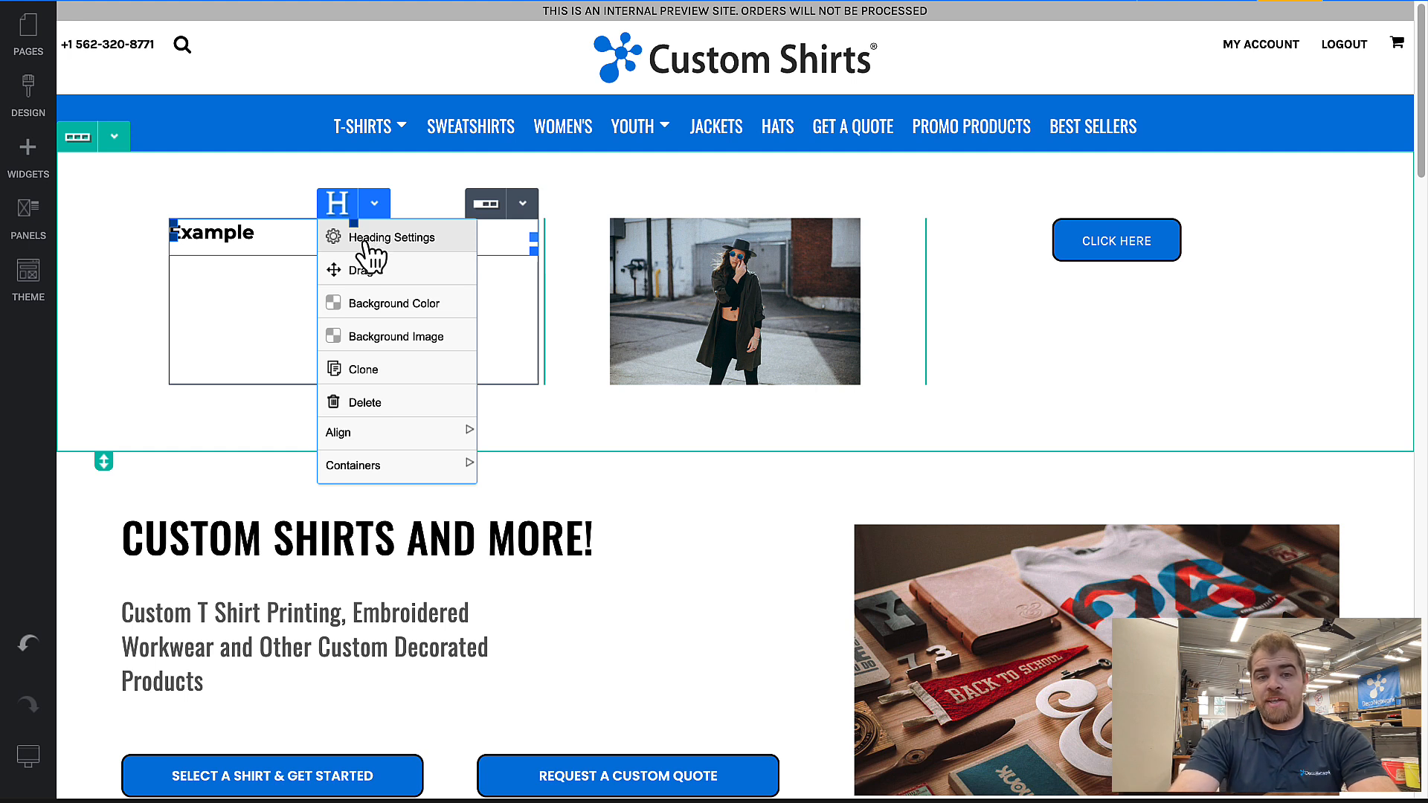
pyautogui.click(366, 246)
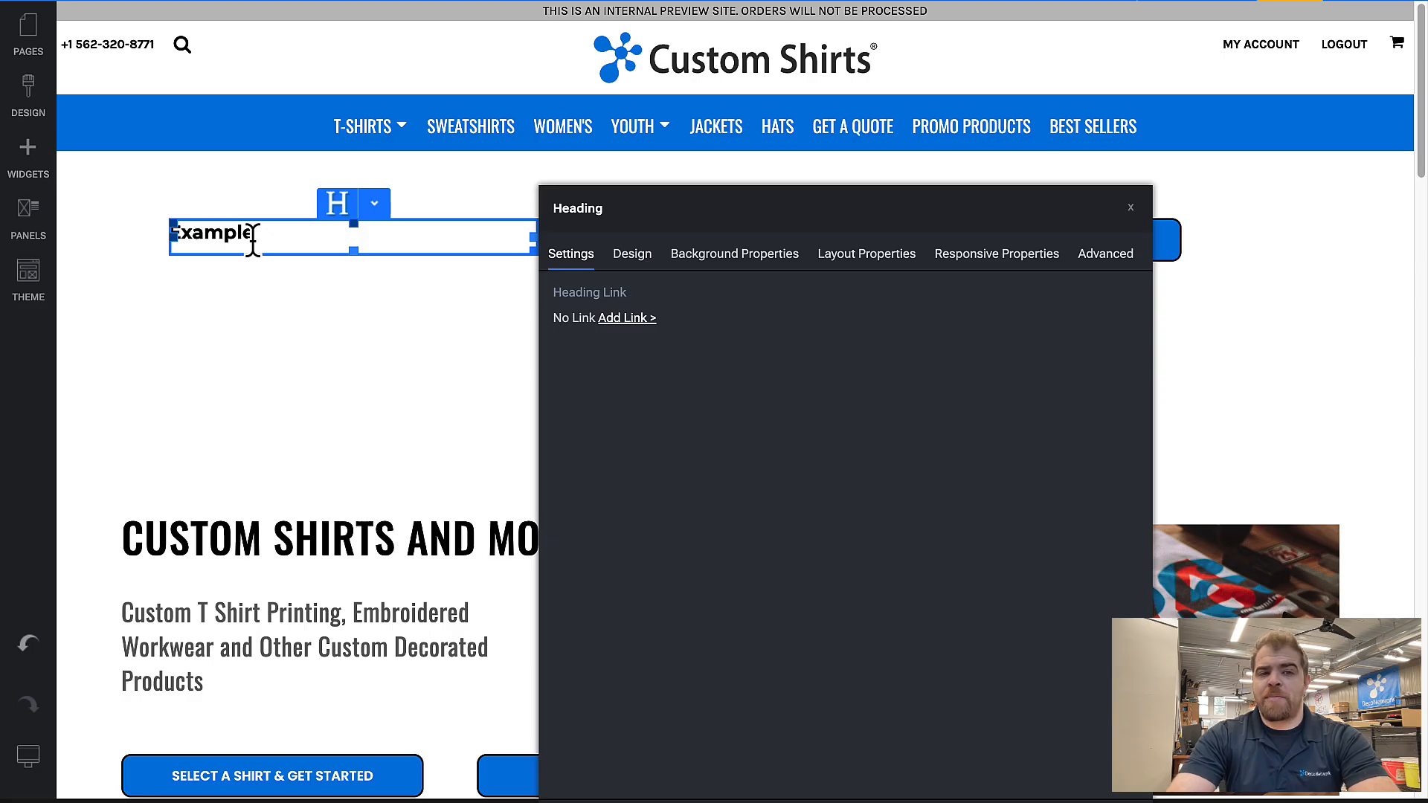
pyautogui.click(632, 255)
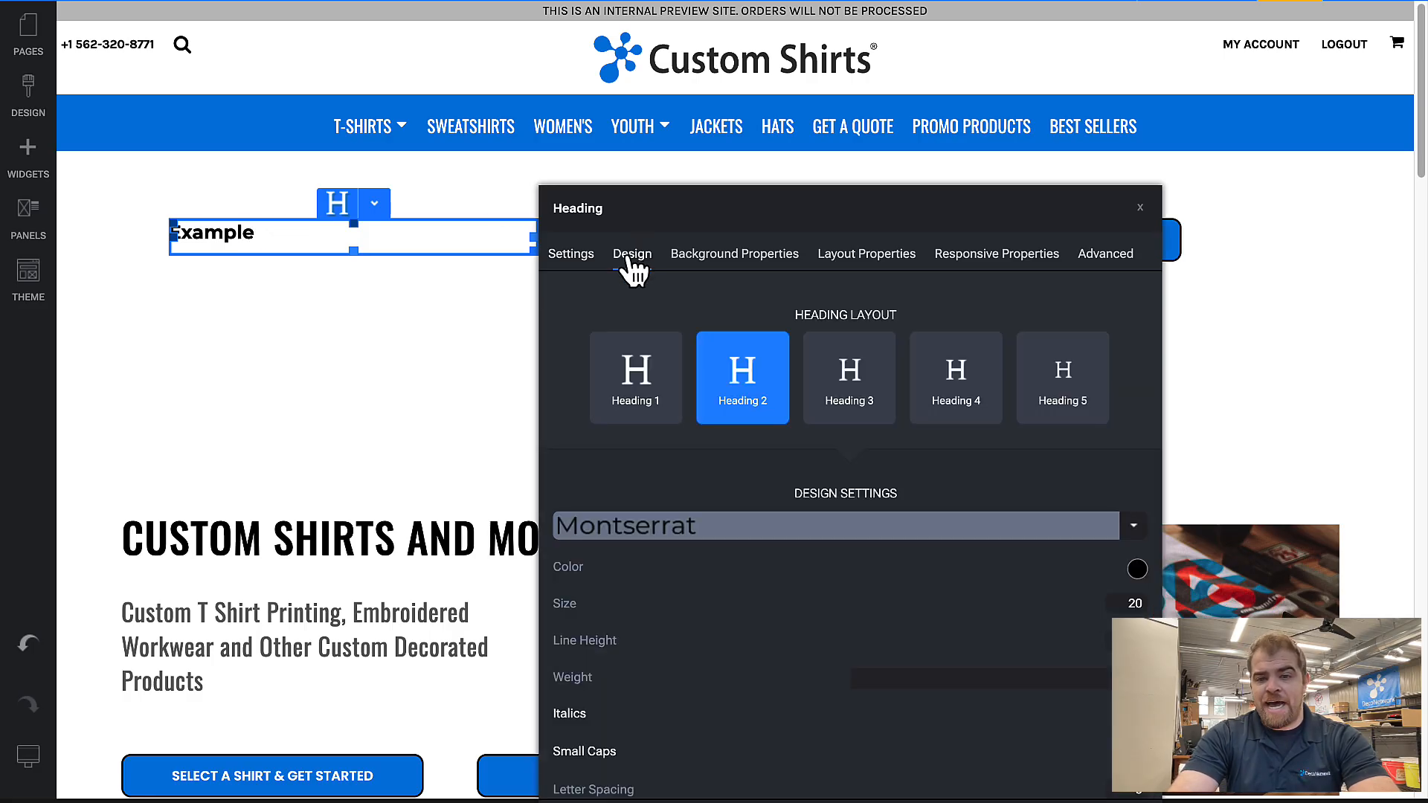
pyautogui.scroll(-2, 703, 425)
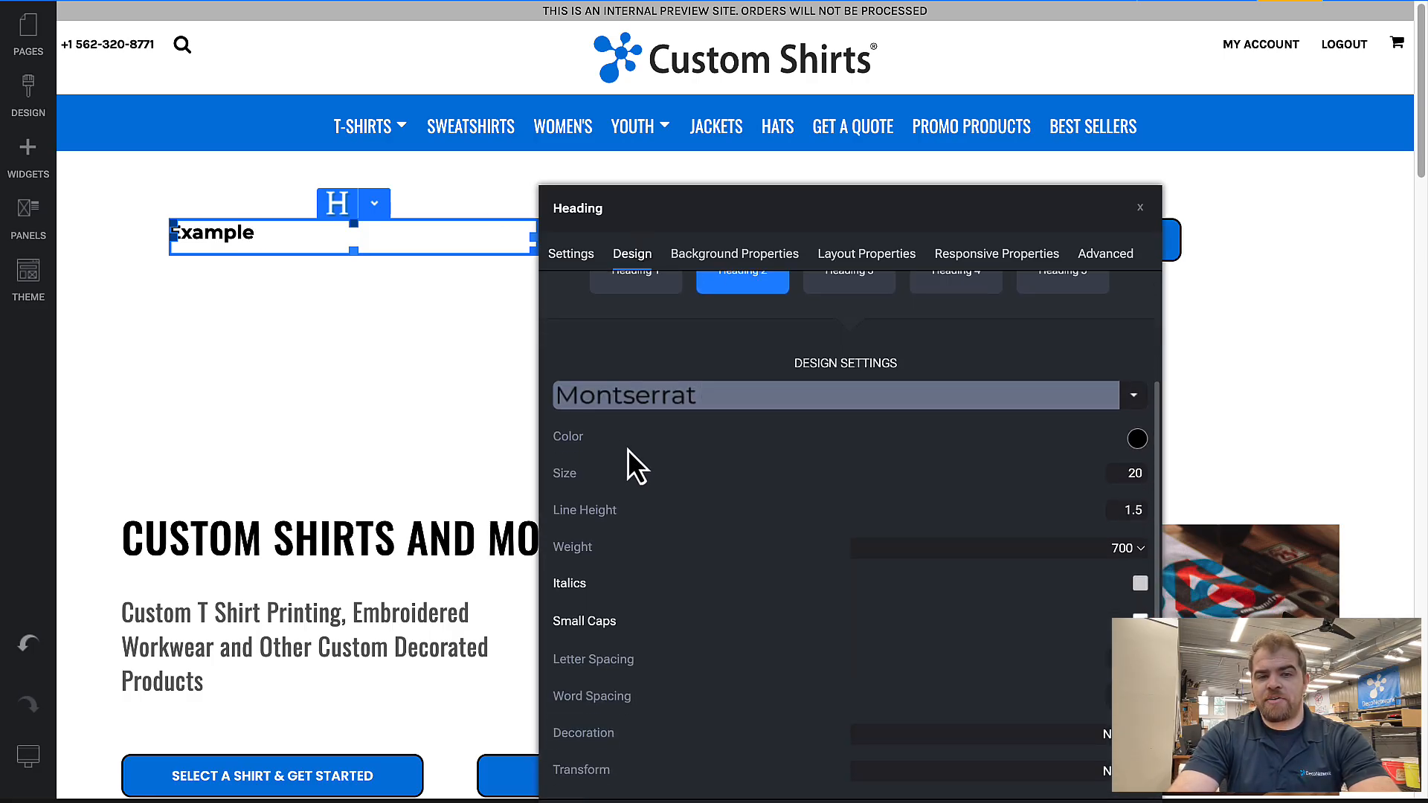
pyautogui.click(1137, 439)
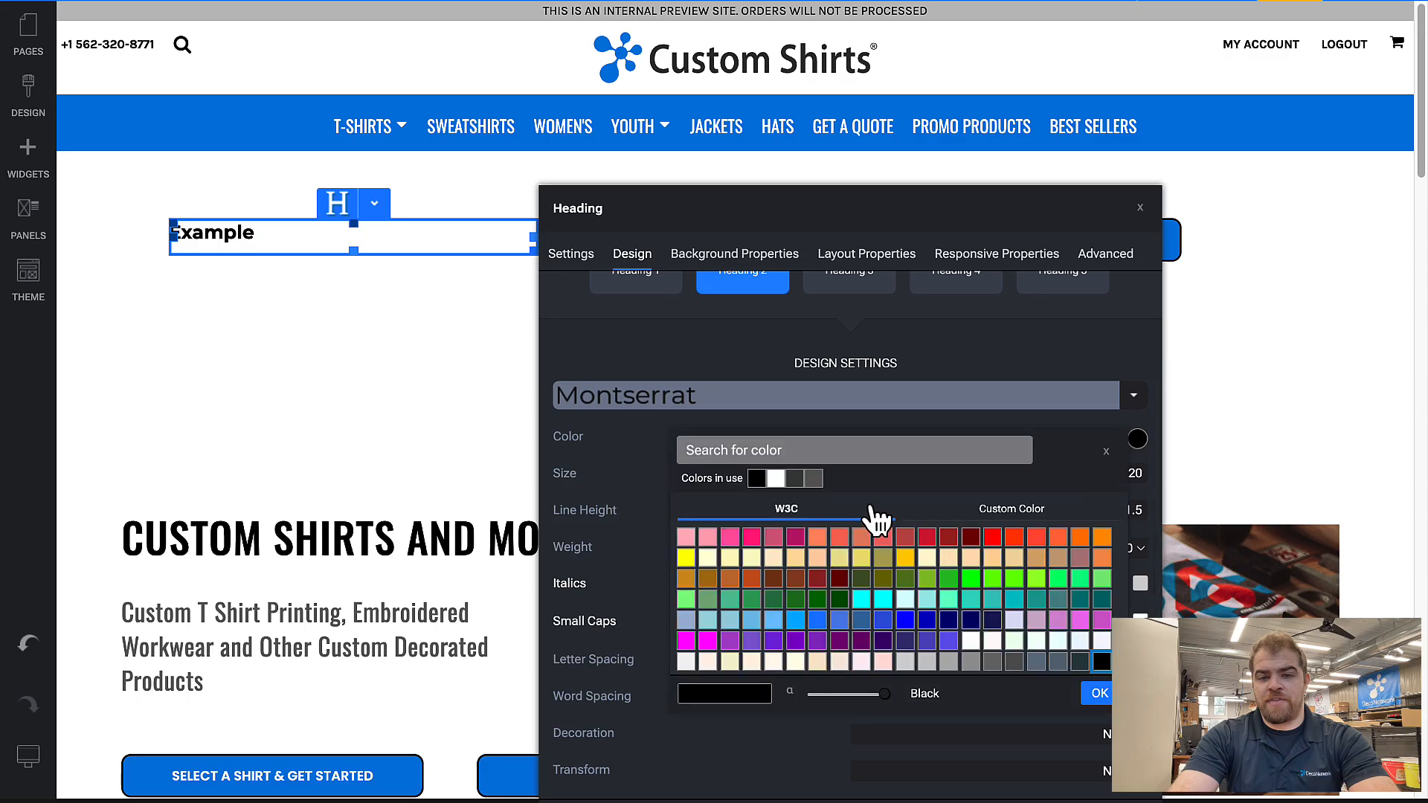
pyautogui.click(927, 538)
pyautogui.click(900, 429)
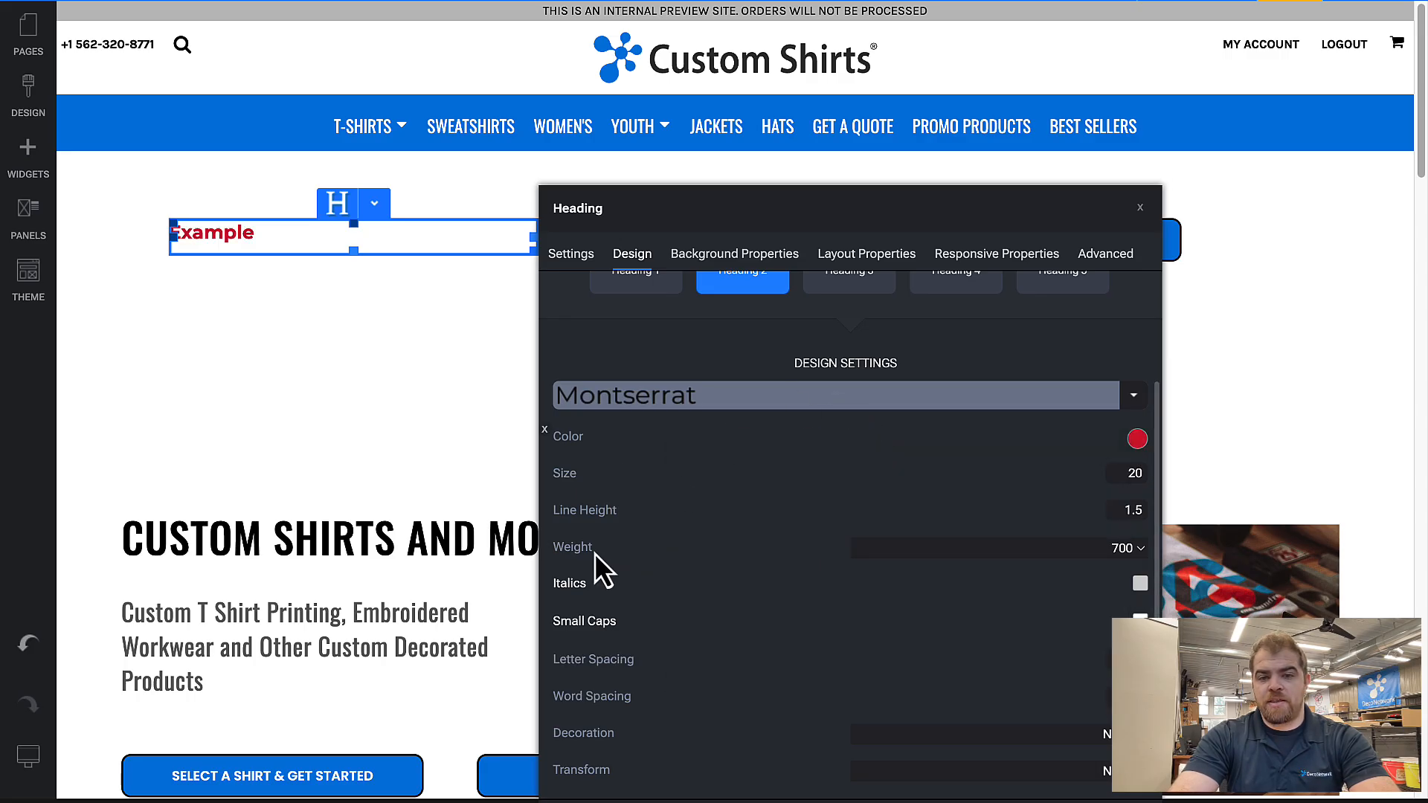
# Step: Set the heading's font size to 42 and widen its letter spacing
pyautogui.moveTo(629, 474); pyautogui.dragTo(729, 476)
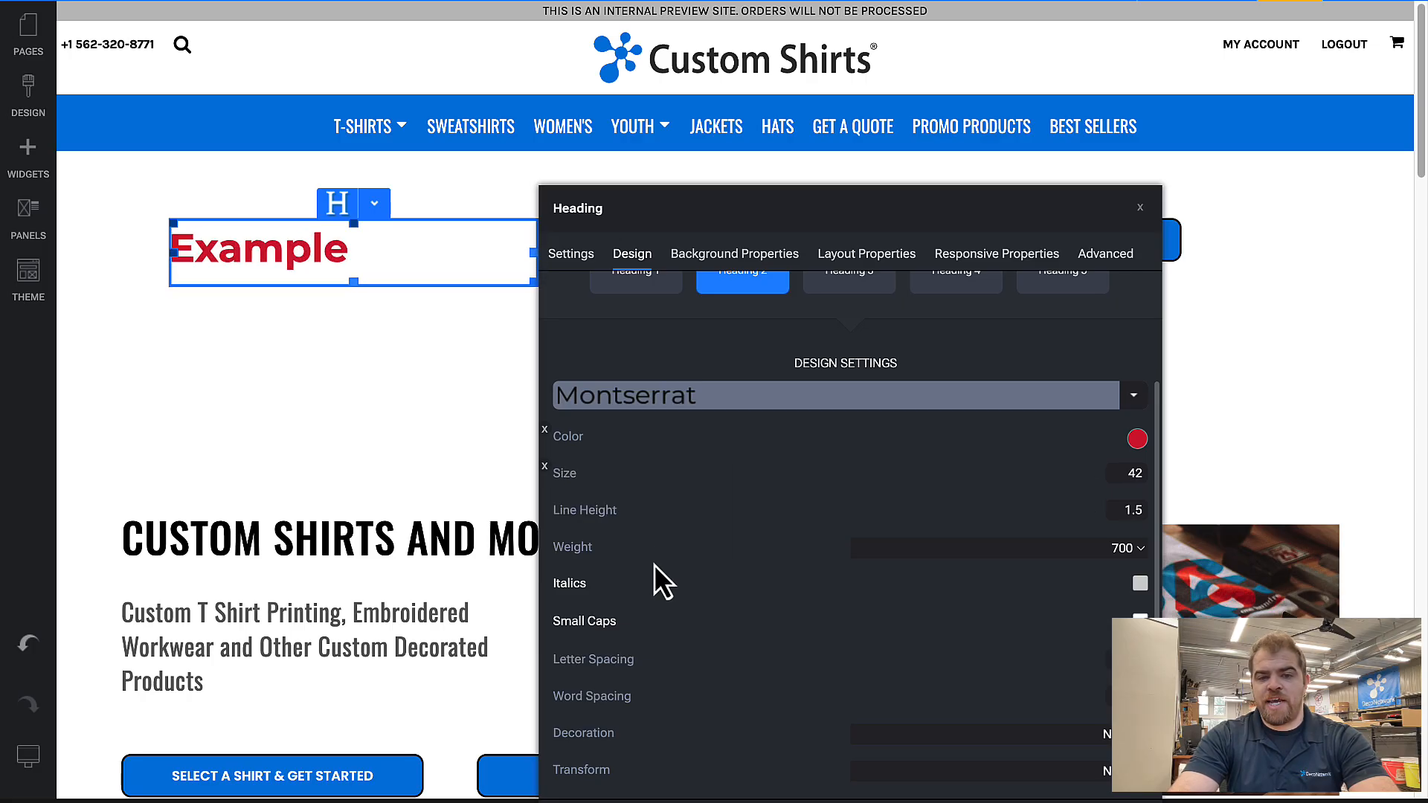
pyautogui.moveTo(657, 659); pyautogui.dragTo(830, 672)
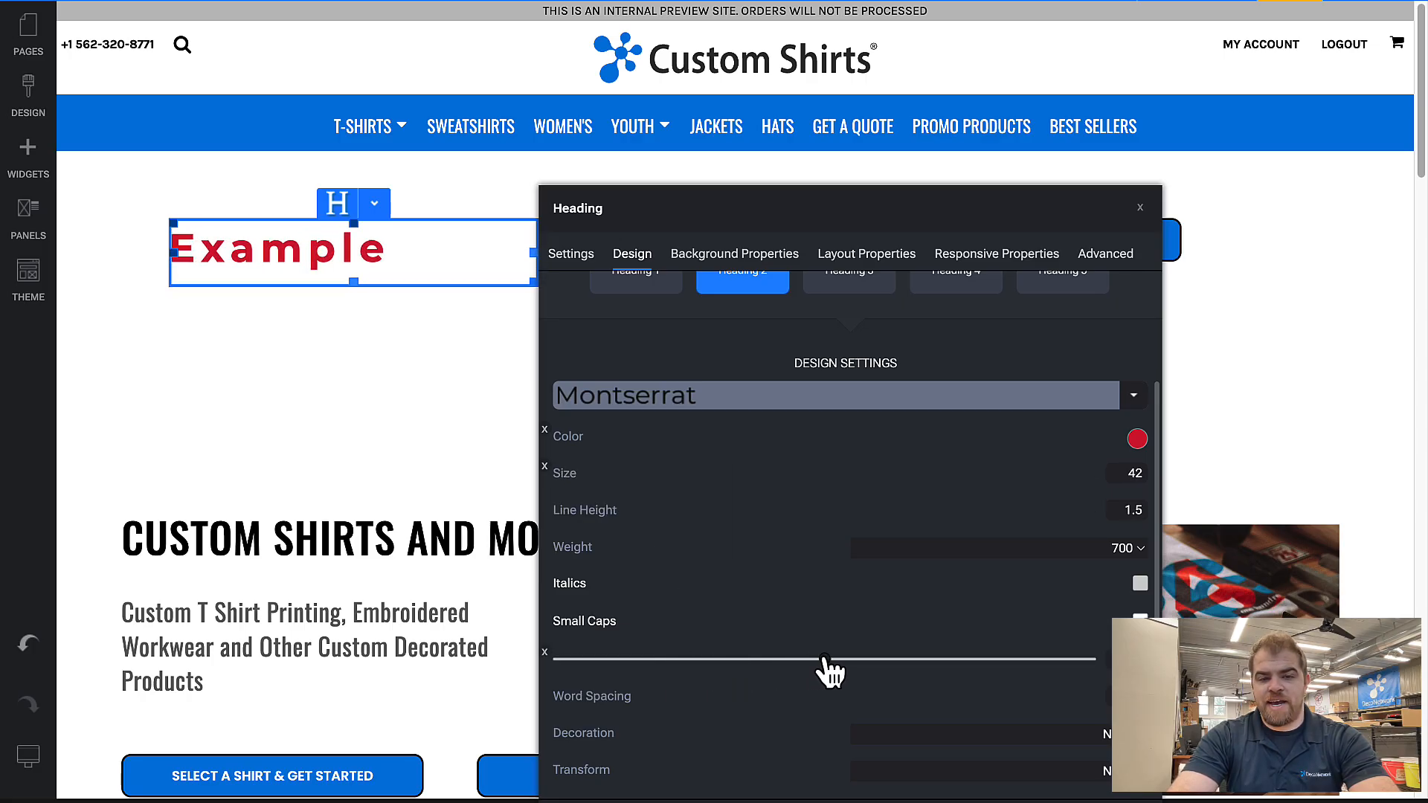
pyautogui.moveTo(721, 697)
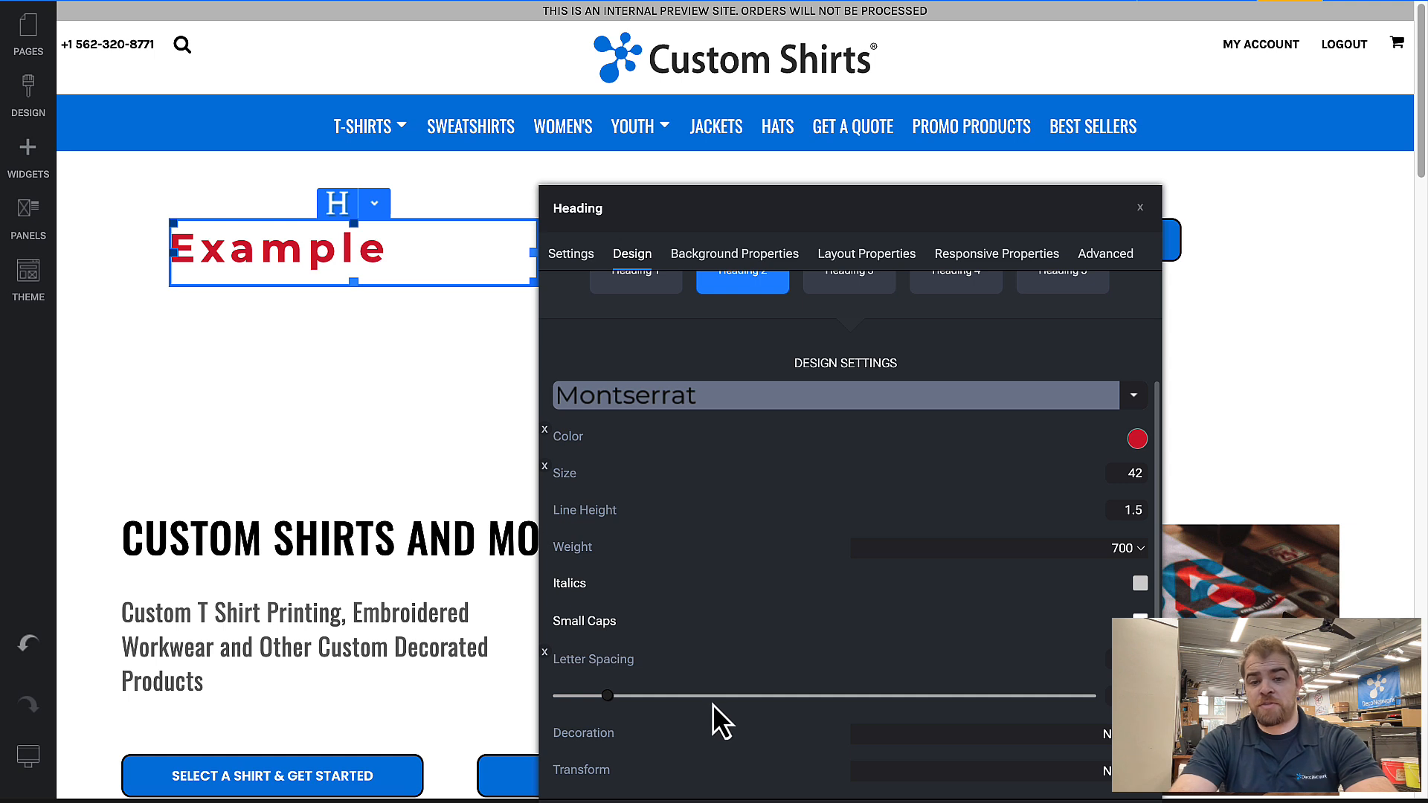
# Step: Set the heading's weight to 900 and change its font to Mouse Memoirs
pyautogui.click(989, 550)
pyautogui.click(987, 589)
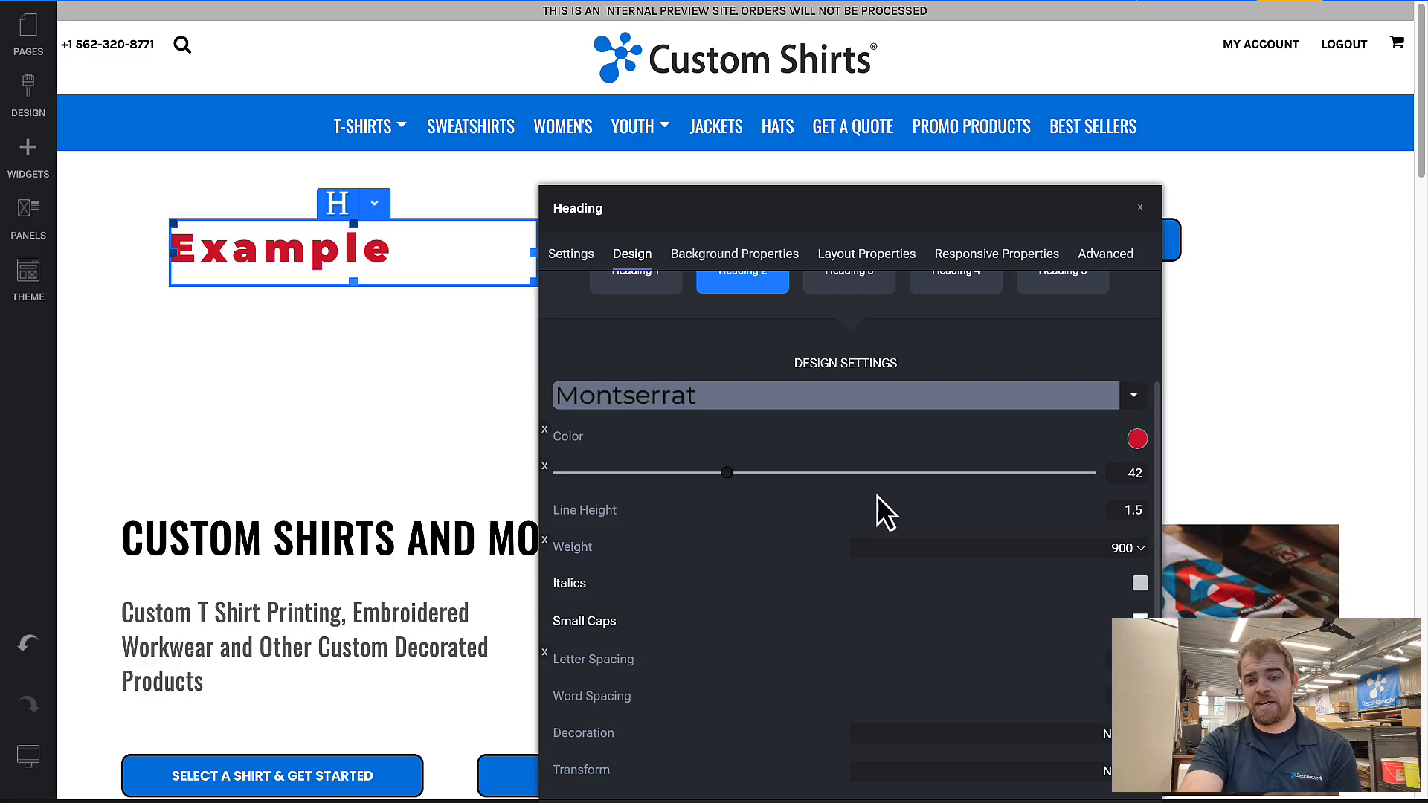
pyautogui.moveTo(1065, 485)
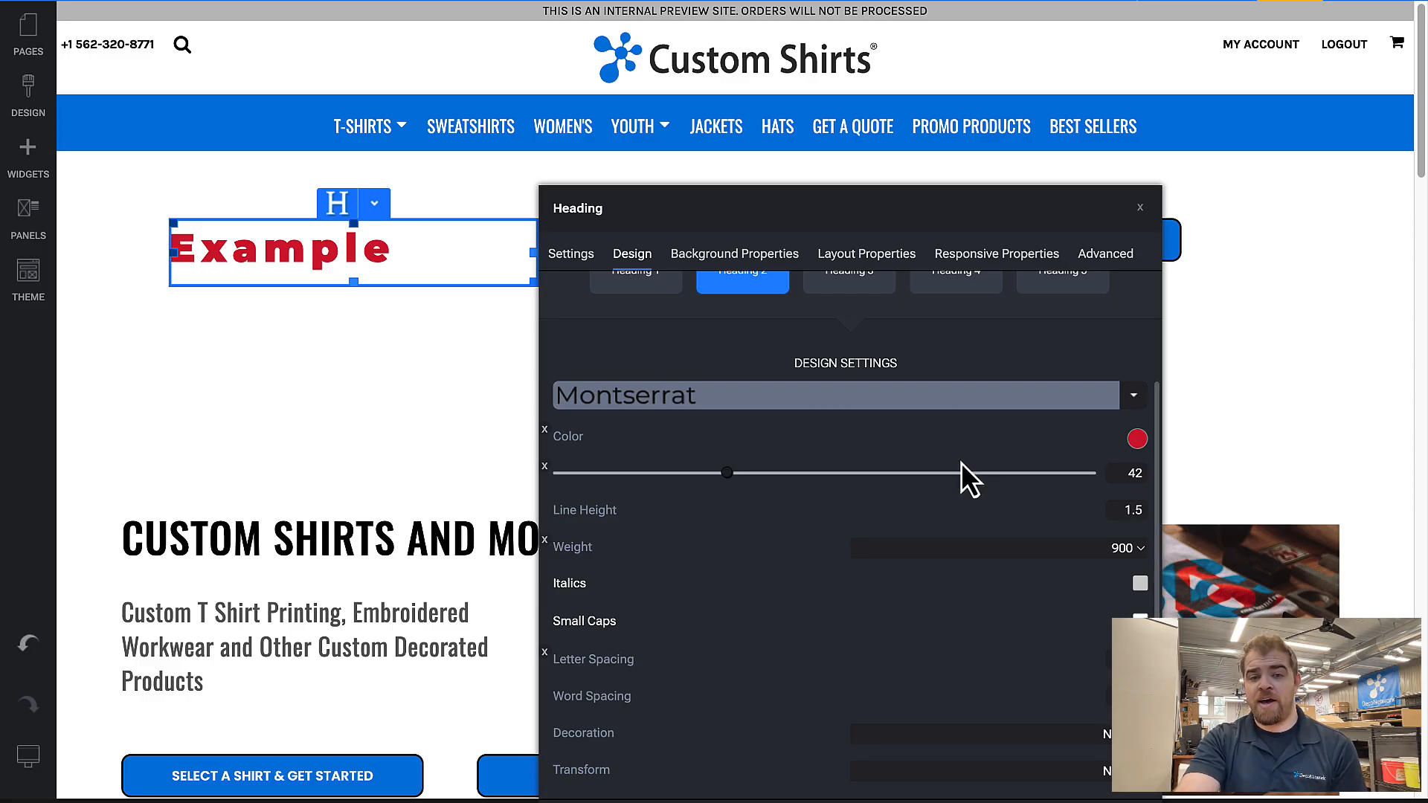
pyautogui.click(913, 394)
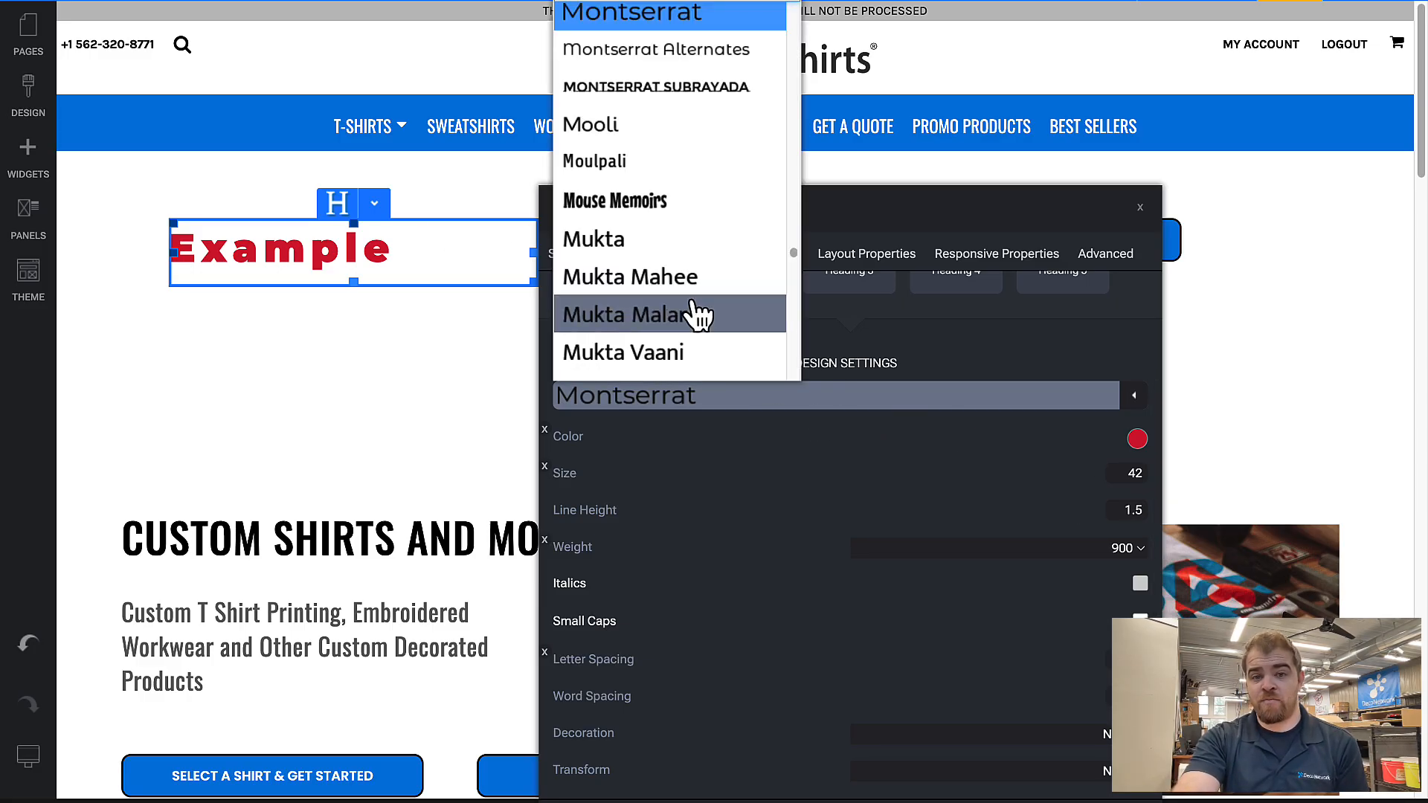
pyautogui.click(664, 199)
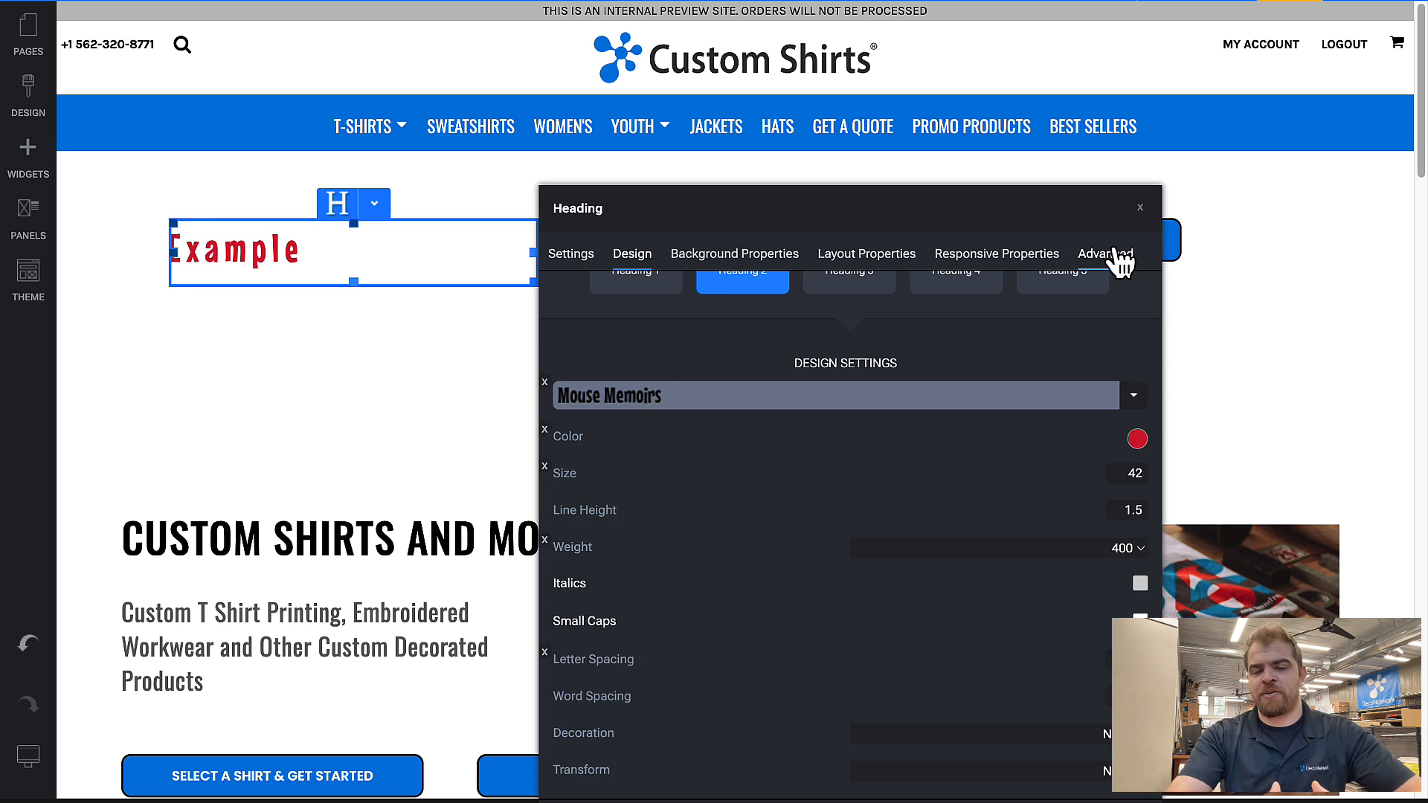
# Step: Give the heading a black normal background color and close its settings
pyautogui.click(737, 269)
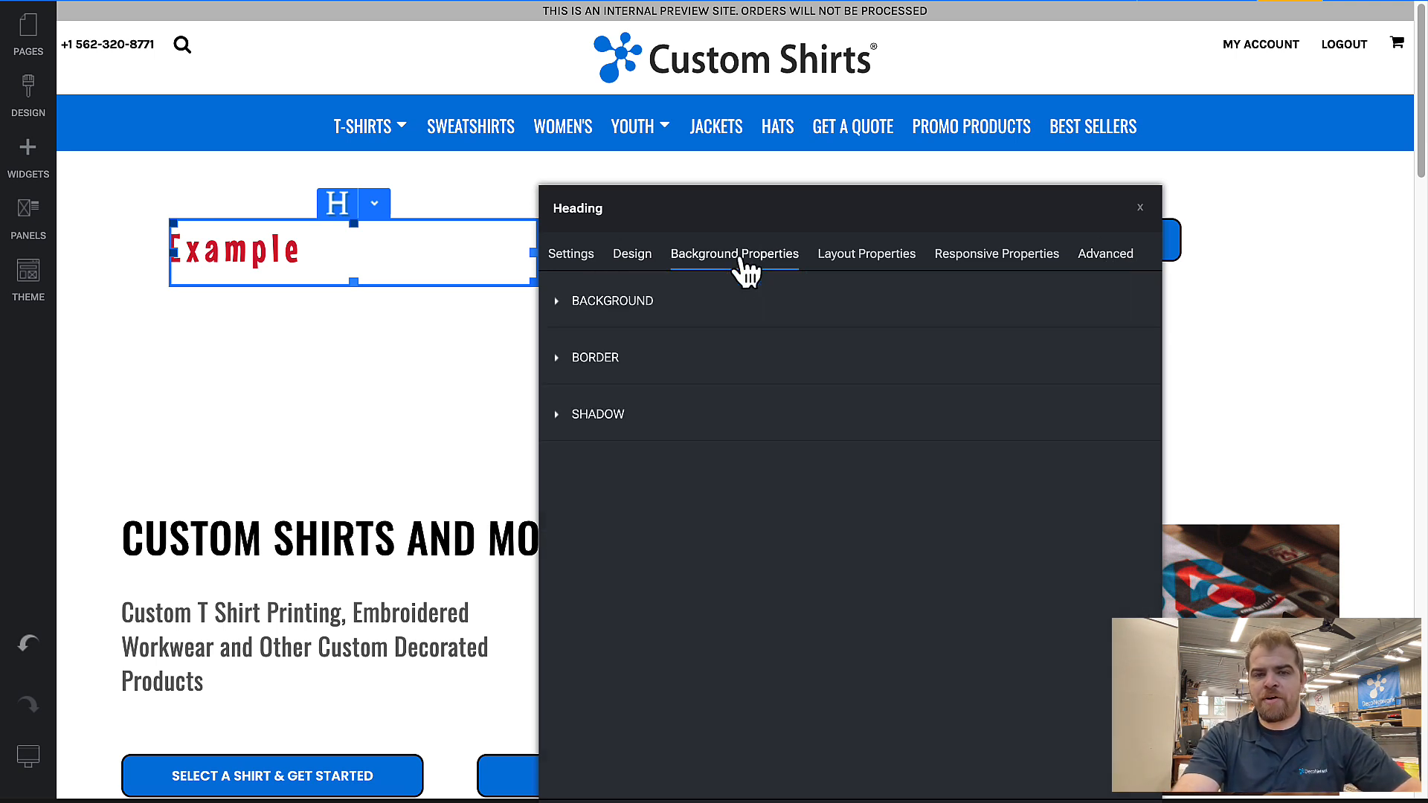
pyautogui.click(623, 312)
pyautogui.click(582, 416)
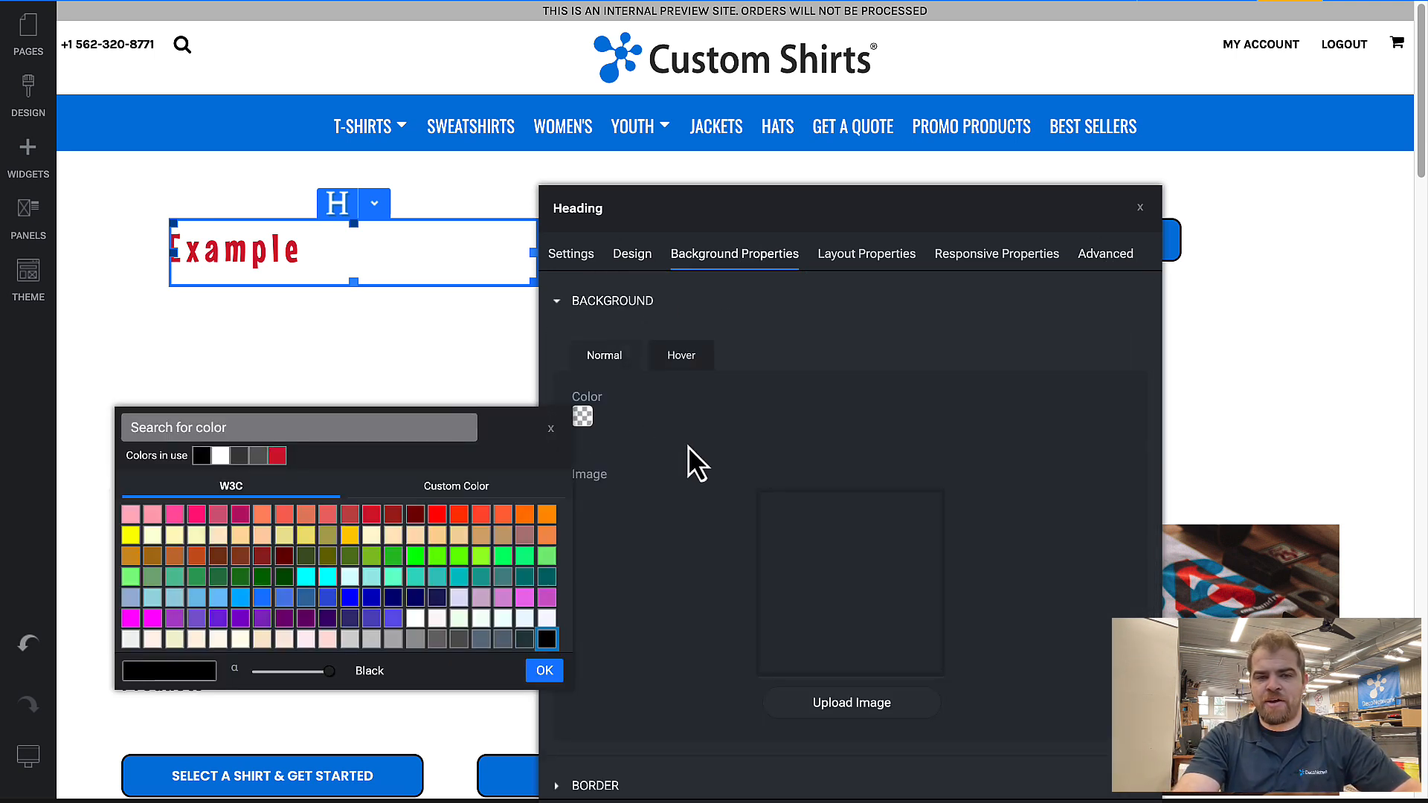
pyautogui.click(202, 456)
pyautogui.click(545, 671)
pyautogui.click(1140, 208)
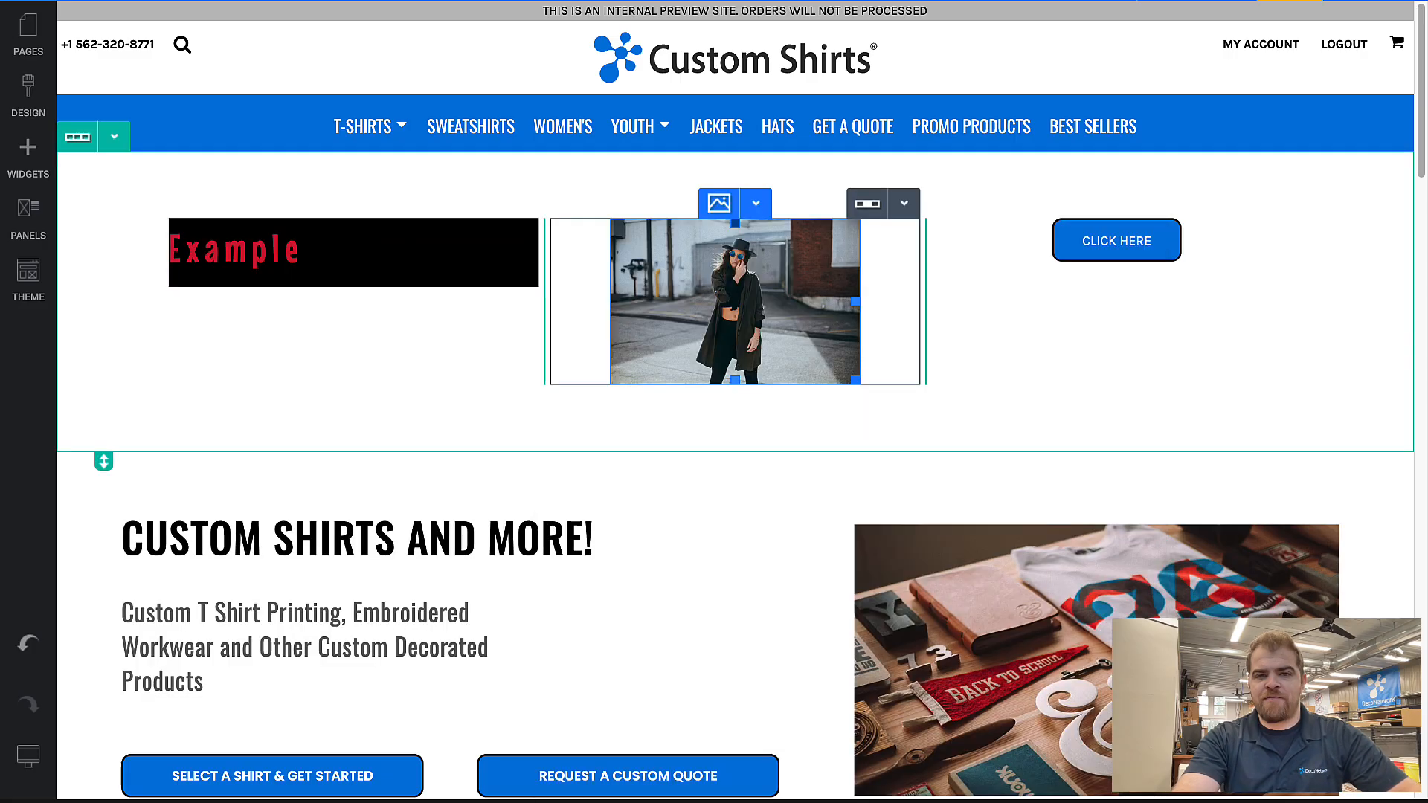
# Step: Give the third column's Click Here button widget a black normal background color and close its settings
pyautogui.doubleClick(1087, 243)
pyautogui.click(532, 257)
pyautogui.click(634, 261)
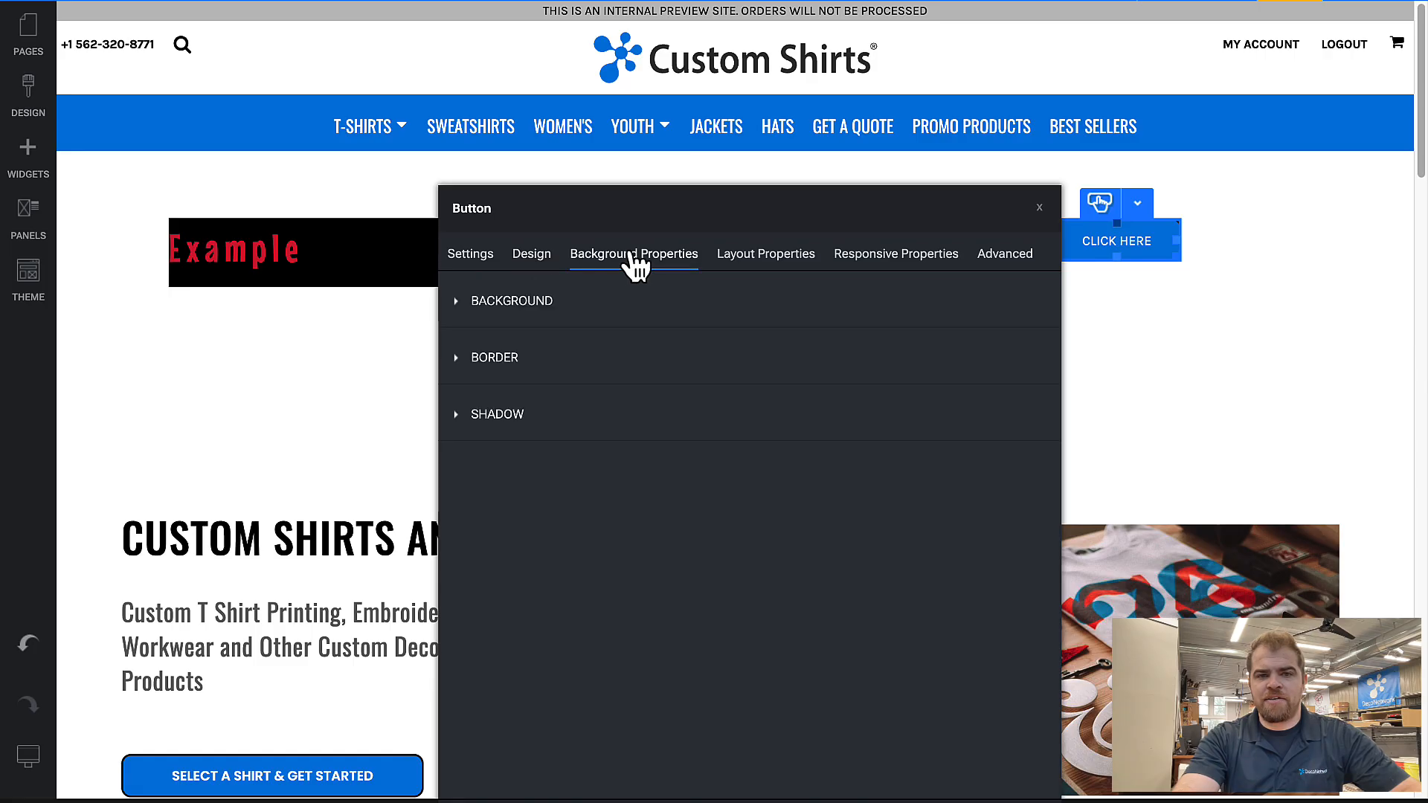
pyautogui.click(502, 304)
pyautogui.click(481, 416)
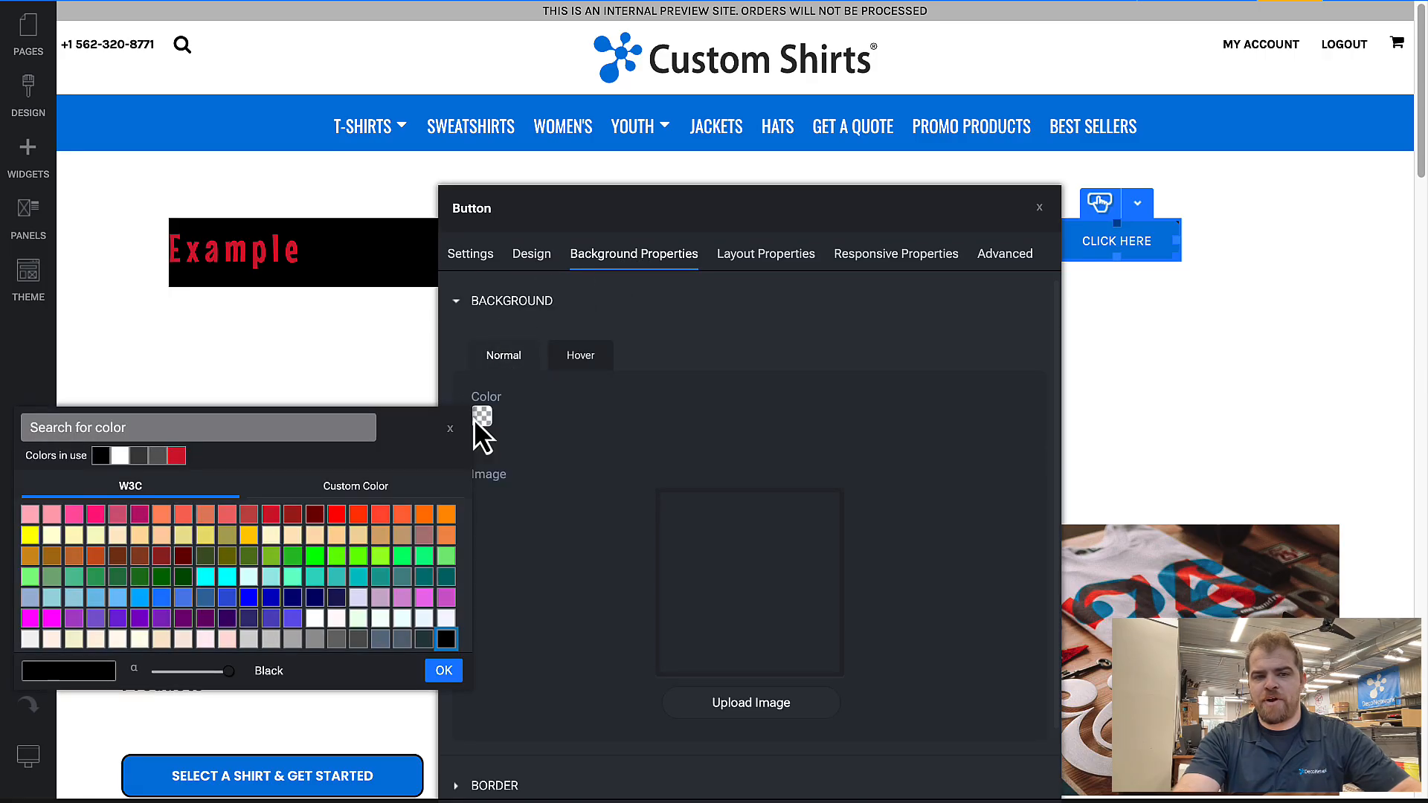
pyautogui.click(101, 456)
pyautogui.click(1200, 329)
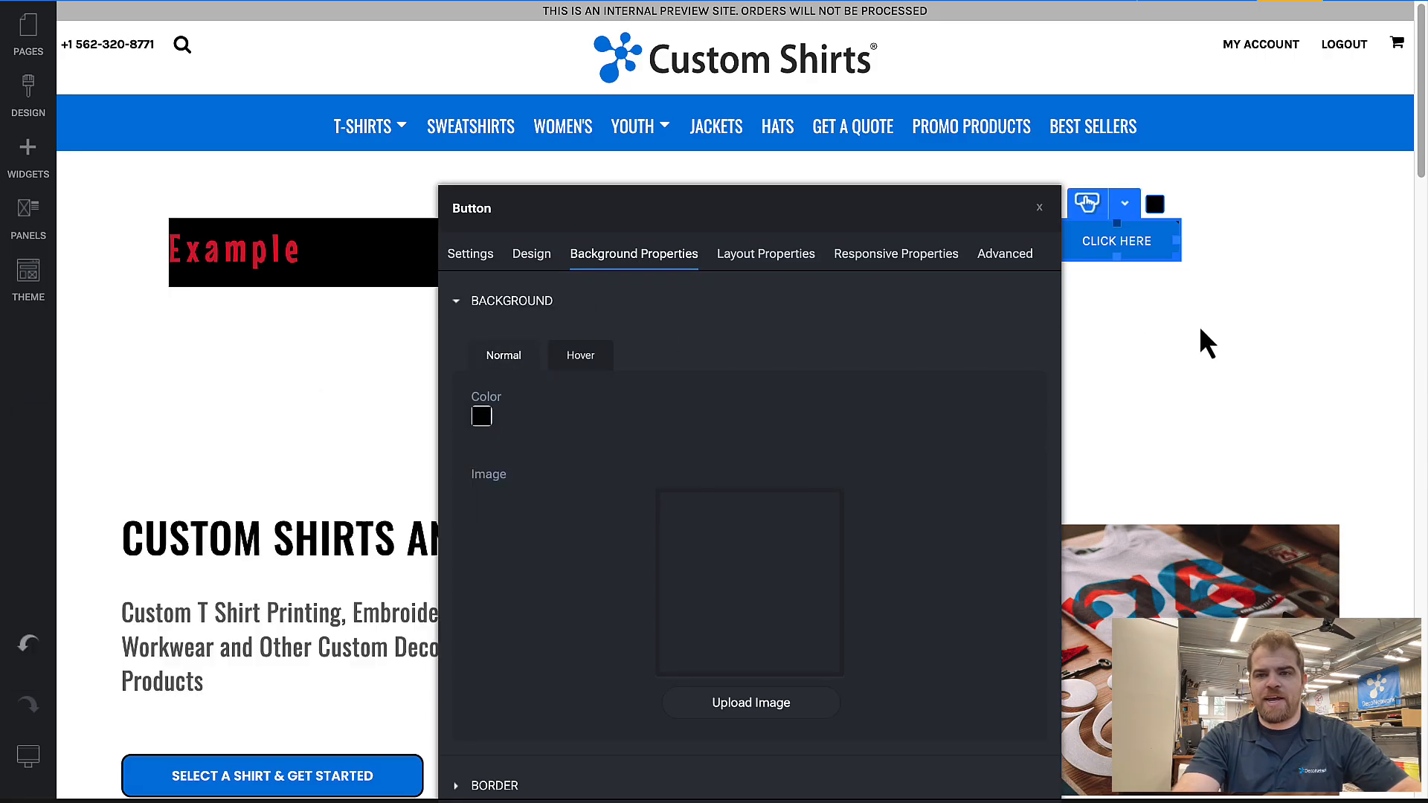
pyautogui.click(1204, 277)
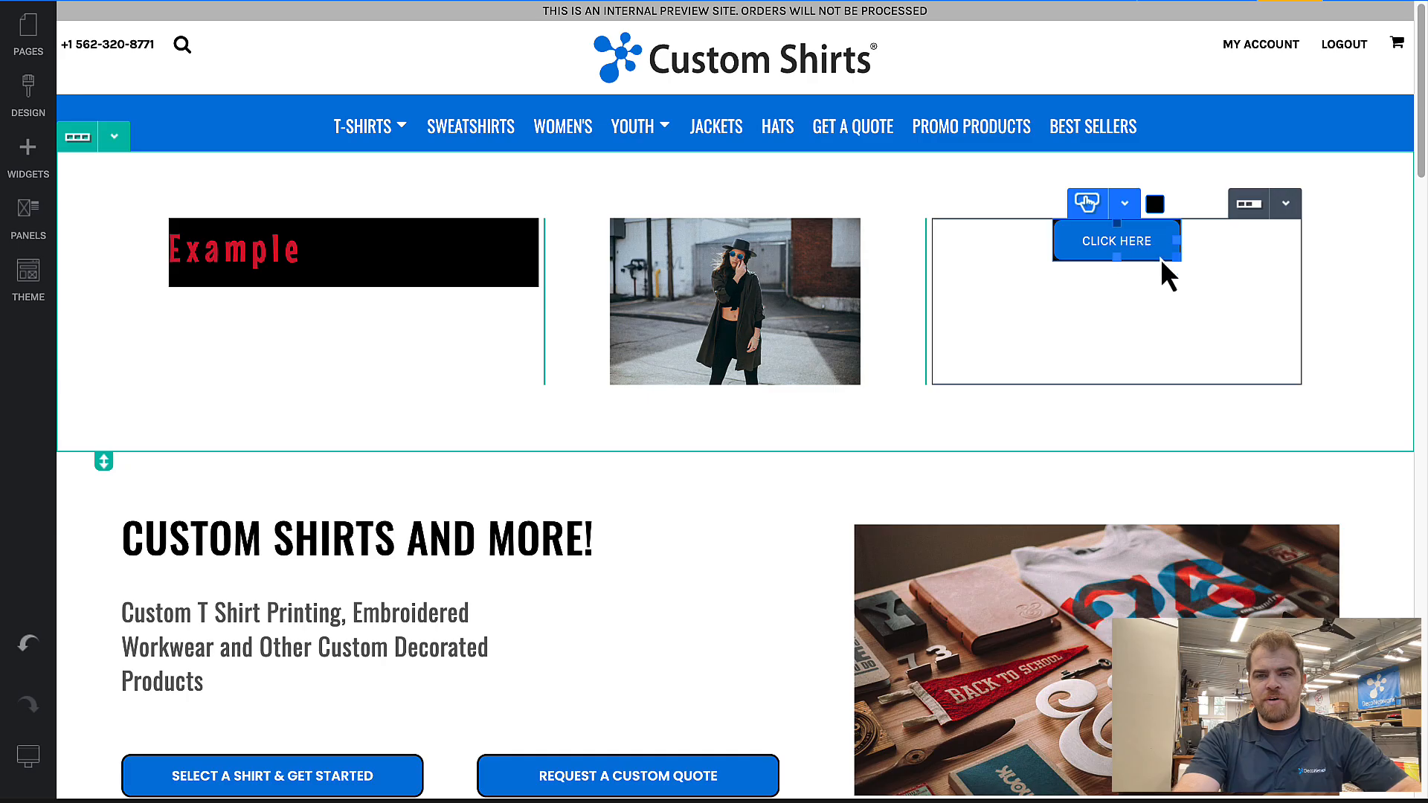
# Step: Set the button widget's left and right padding to 10% in its layout properties
pyautogui.click(1149, 241)
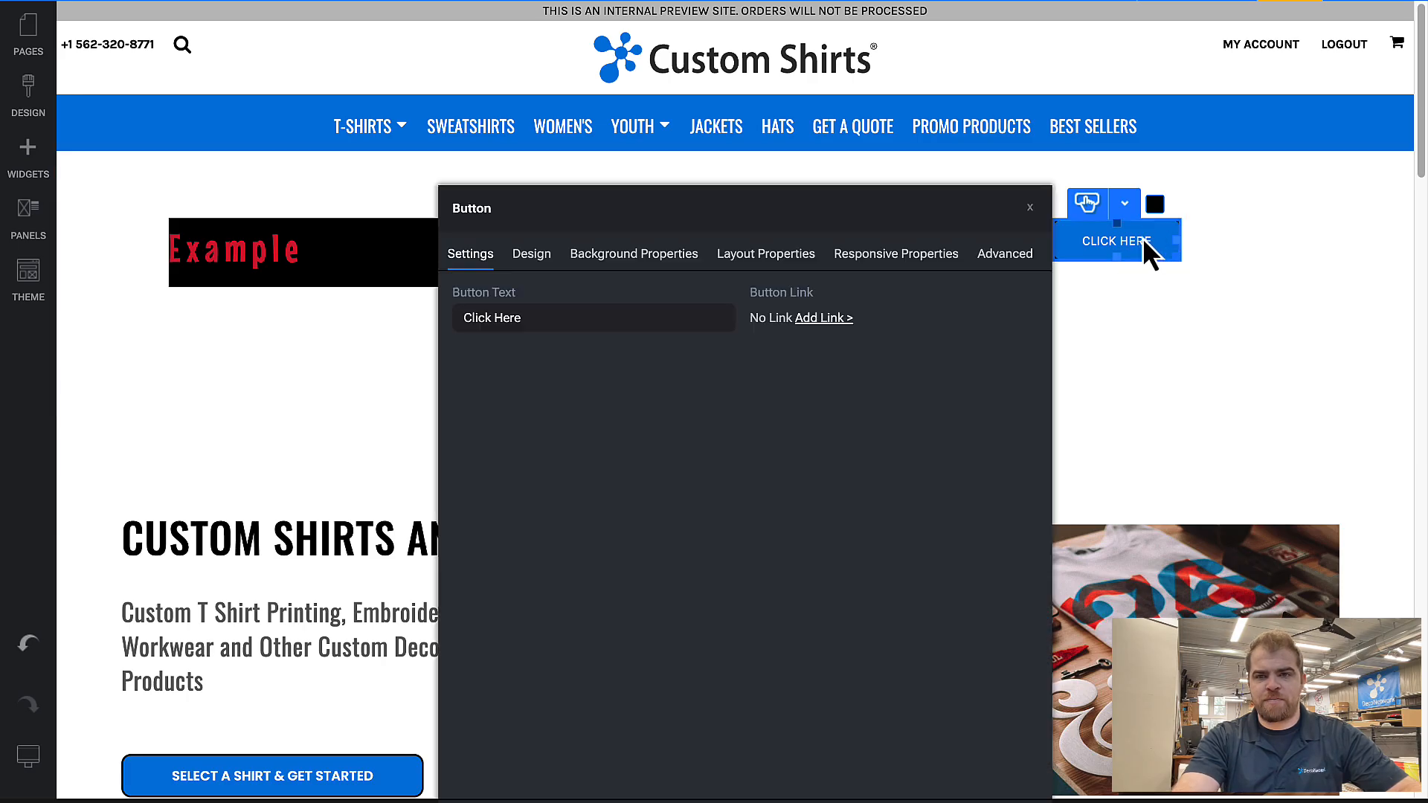
pyautogui.click(773, 255)
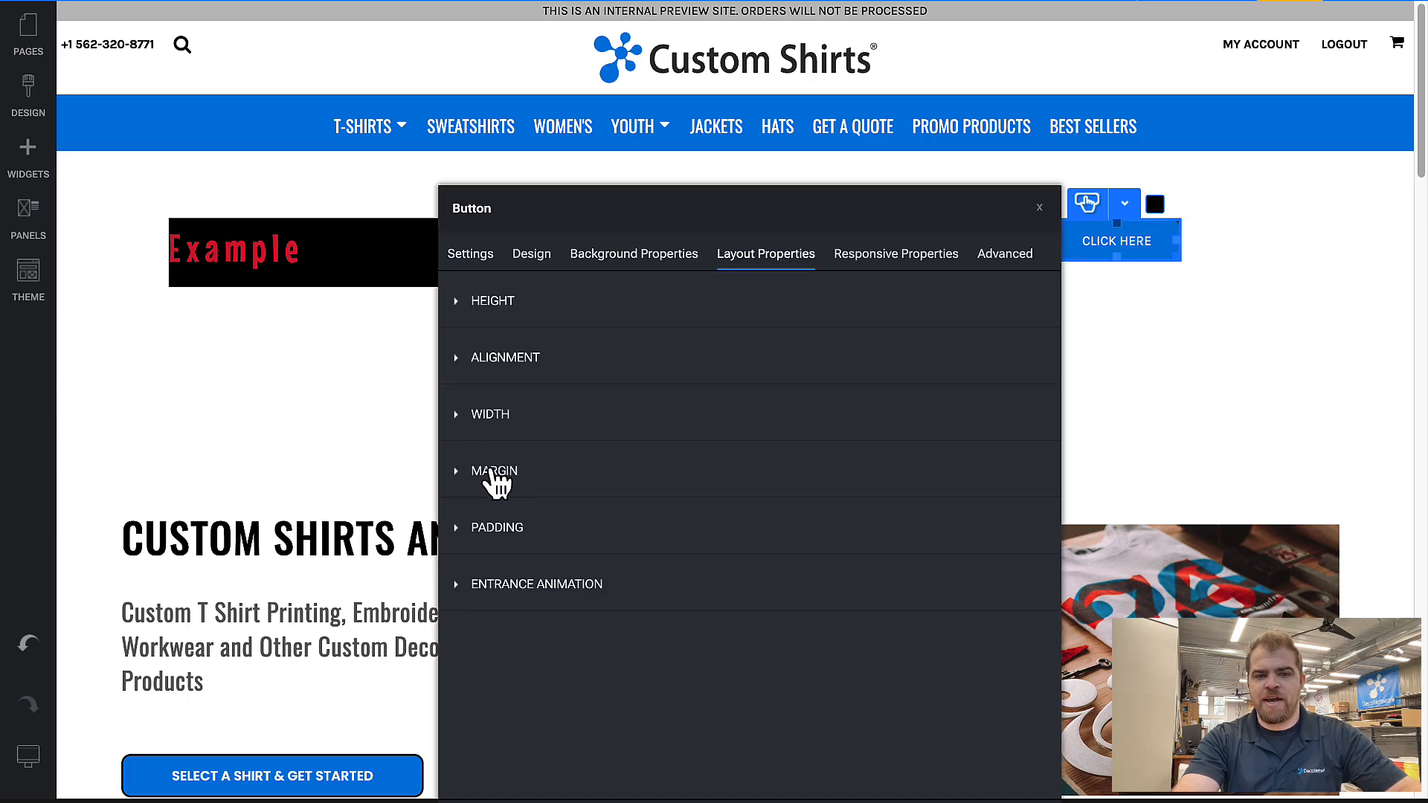
pyautogui.click(495, 529)
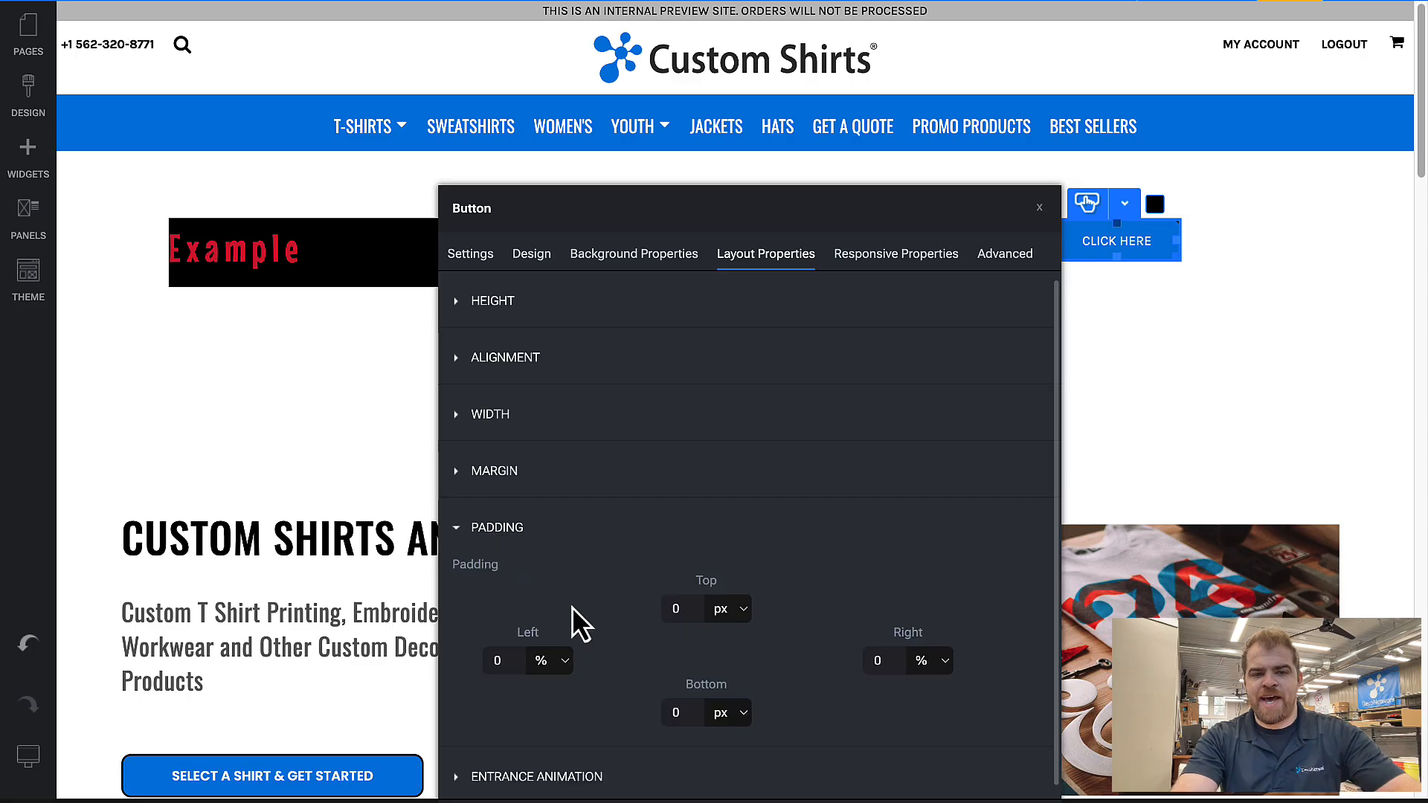
pyautogui.doubleClick(498, 660)
pyautogui.write('10')
pyautogui.doubleClick(878, 661)
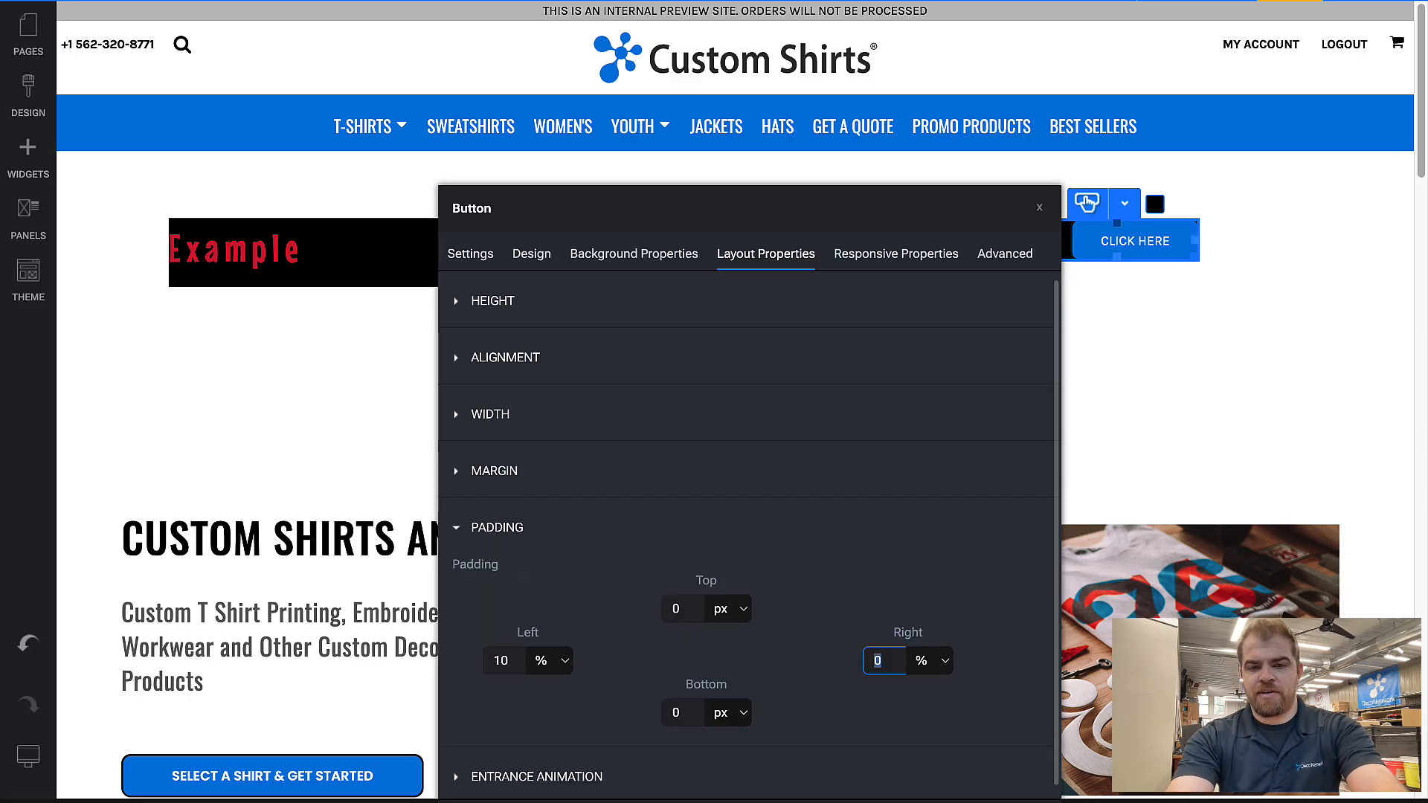
pyautogui.write('10')
# Step: Set the button widget's top and bottom padding to 200 px and close its settings
pyautogui.doubleClick(678, 609)
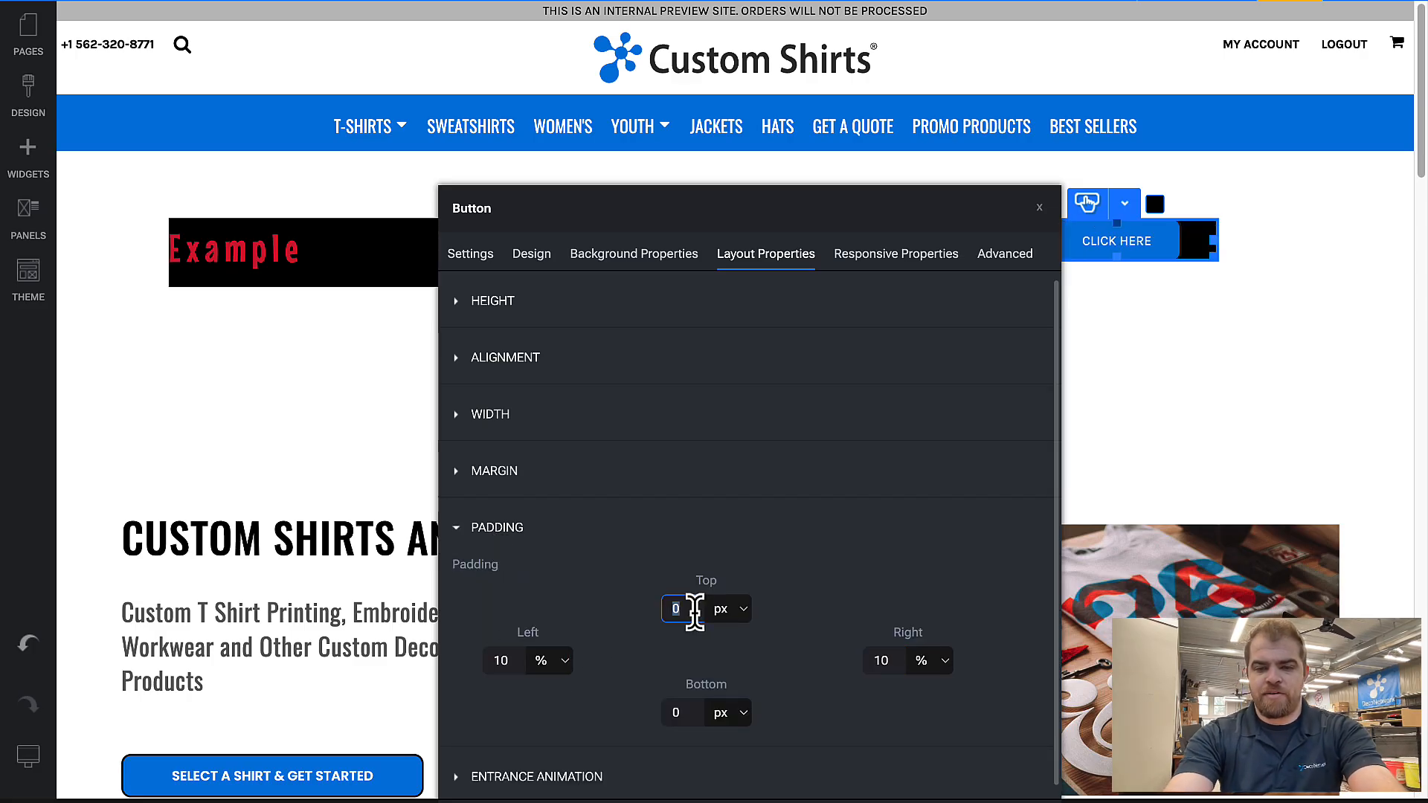
pyautogui.write('200')
pyautogui.doubleClick(675, 712)
pyautogui.write('200')
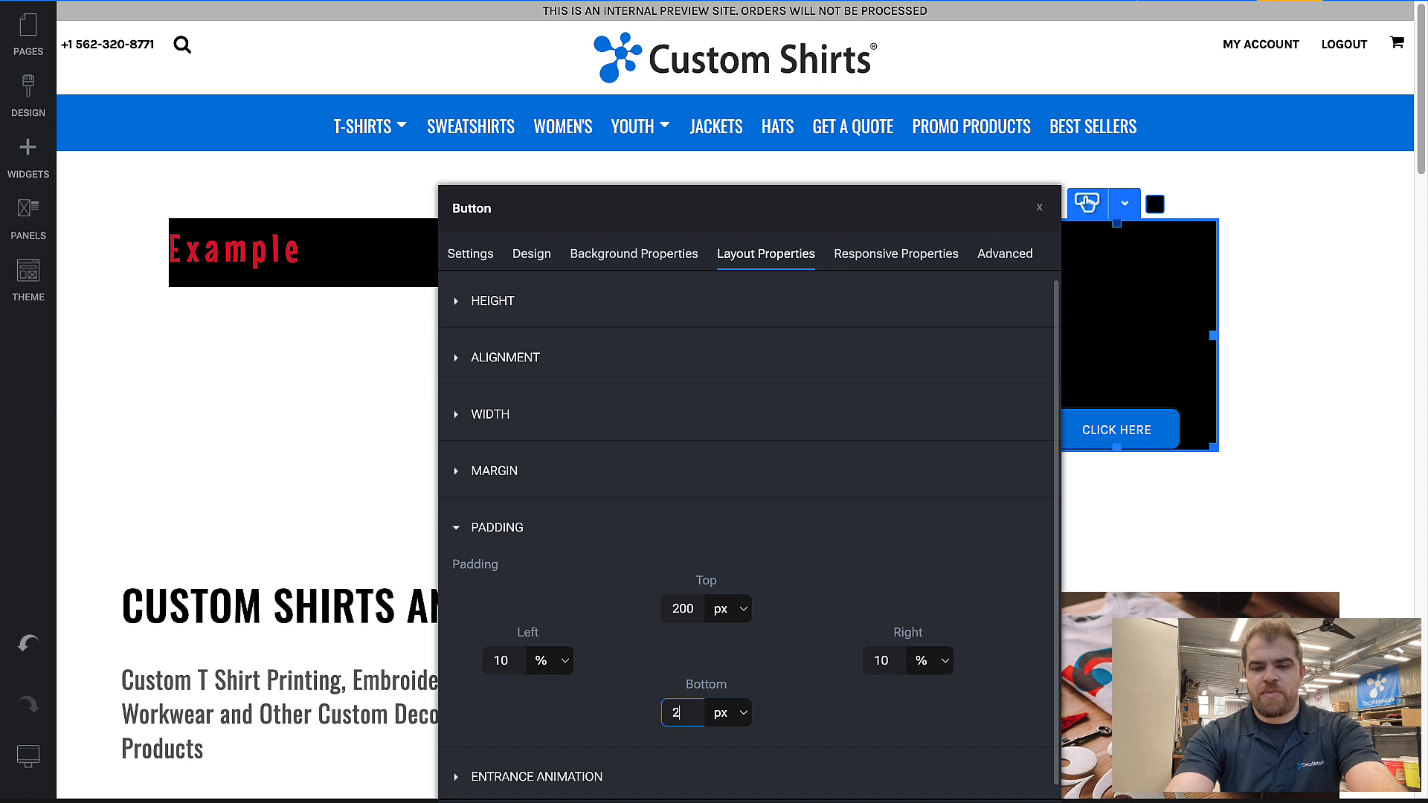
pyautogui.click(1087, 202)
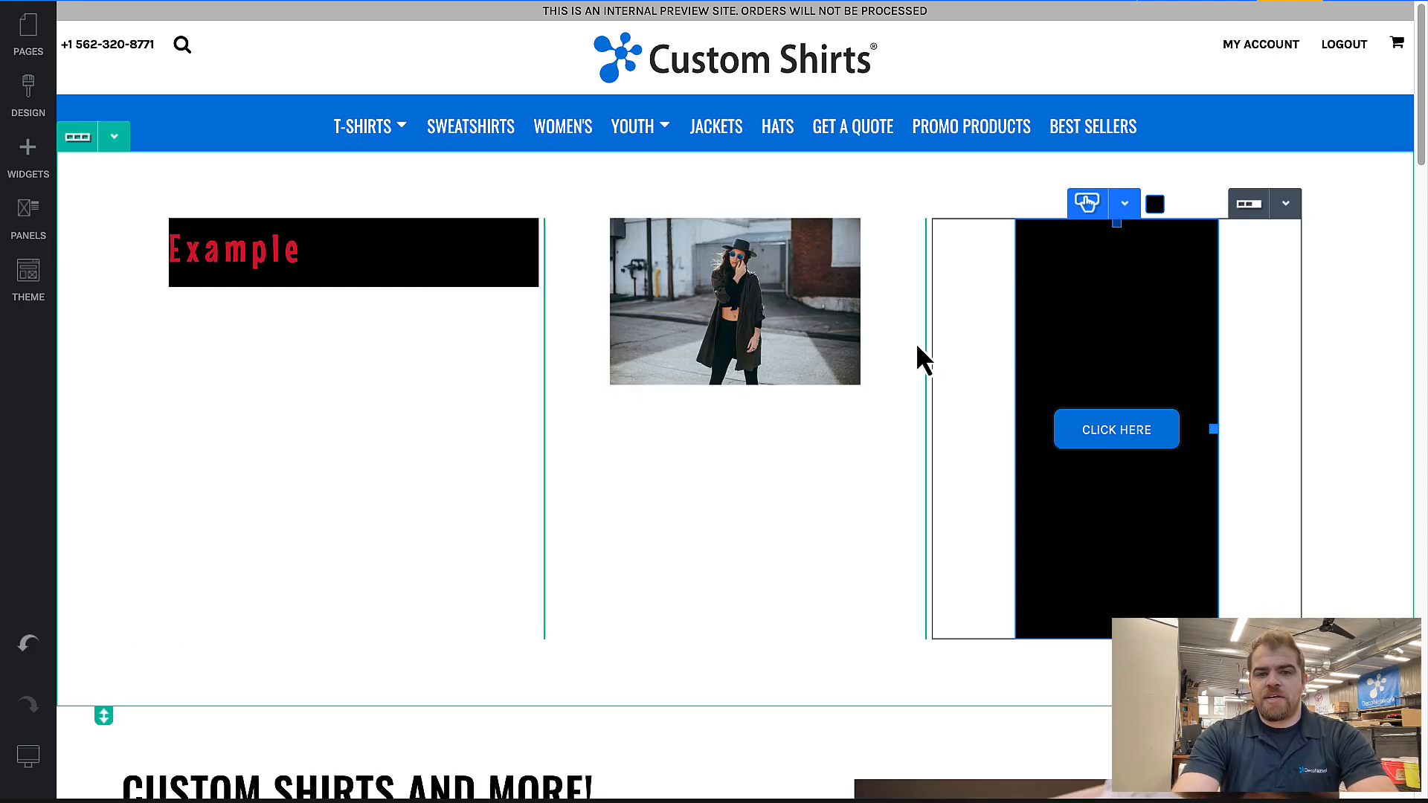
# Step: Apply a grayscale filter effect of 100 to the middle column's image
pyautogui.click(802, 316)
pyautogui.click(811, 307)
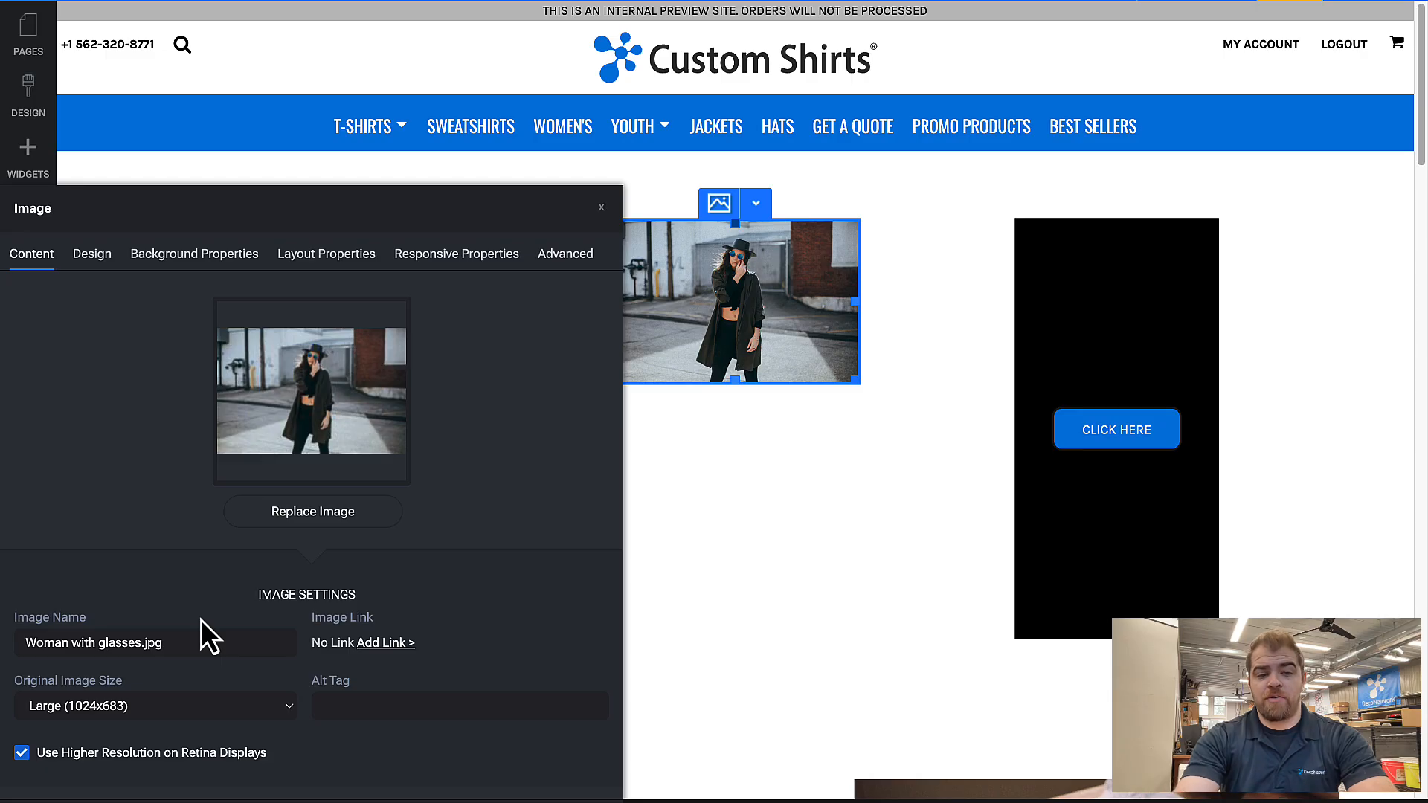
pyautogui.click(96, 255)
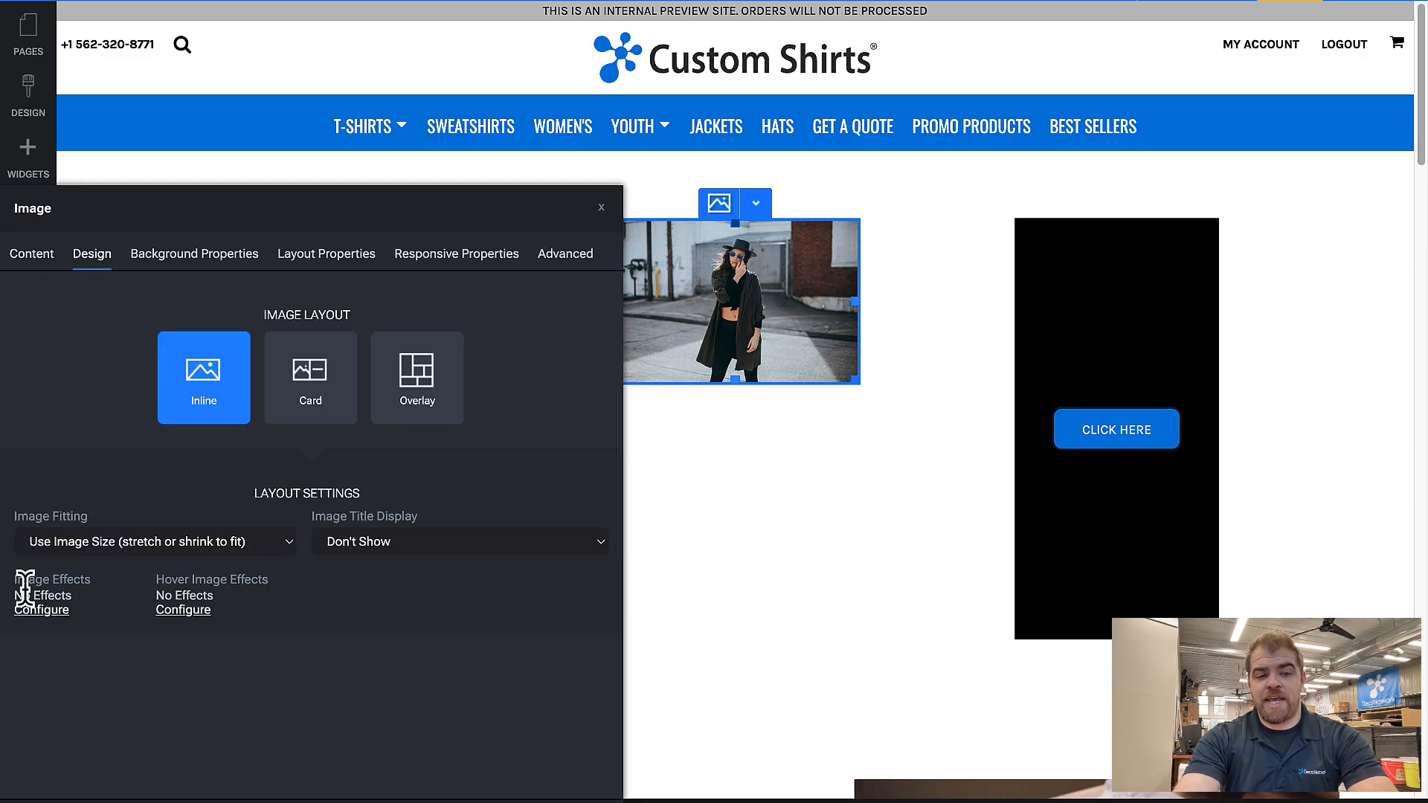
pyautogui.click(44, 611)
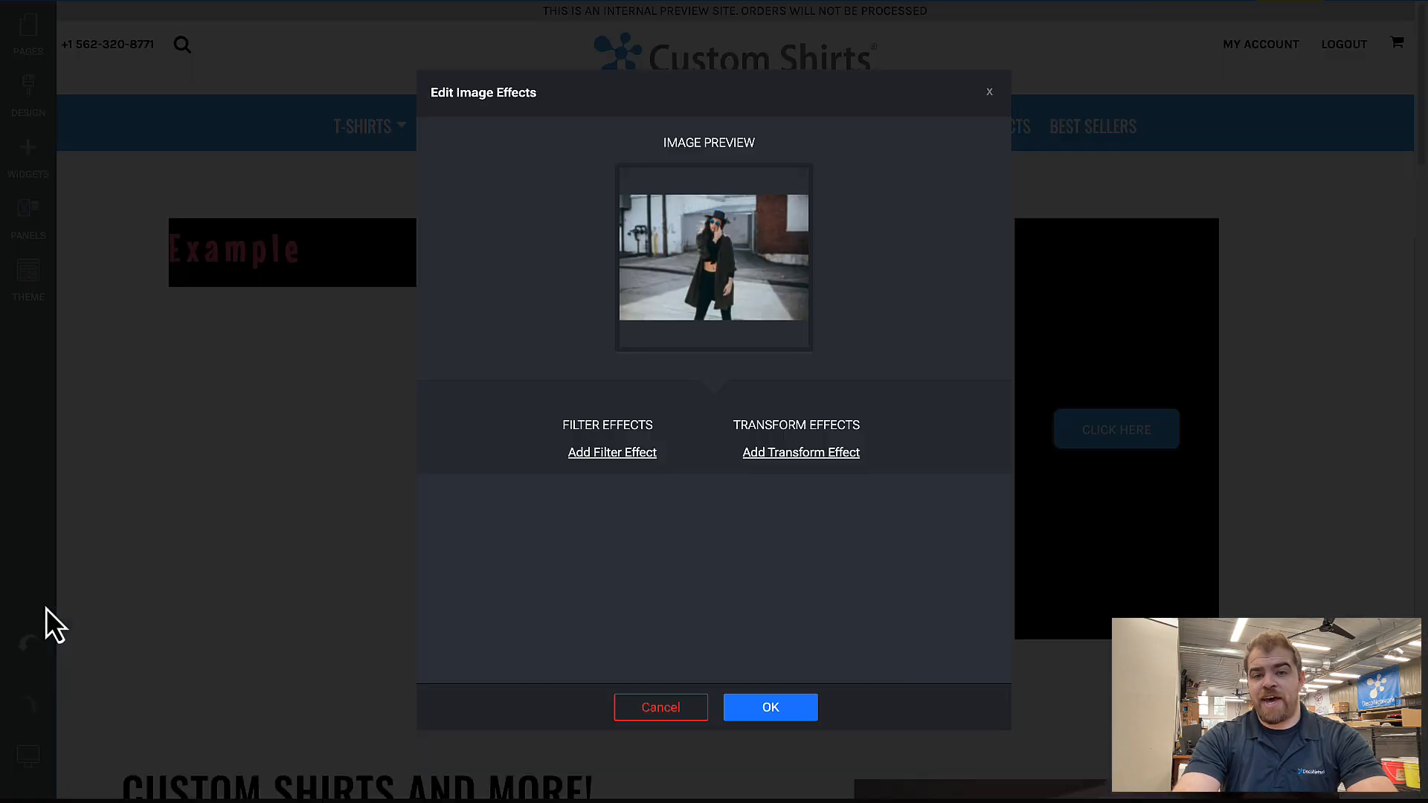
pyautogui.click(613, 453)
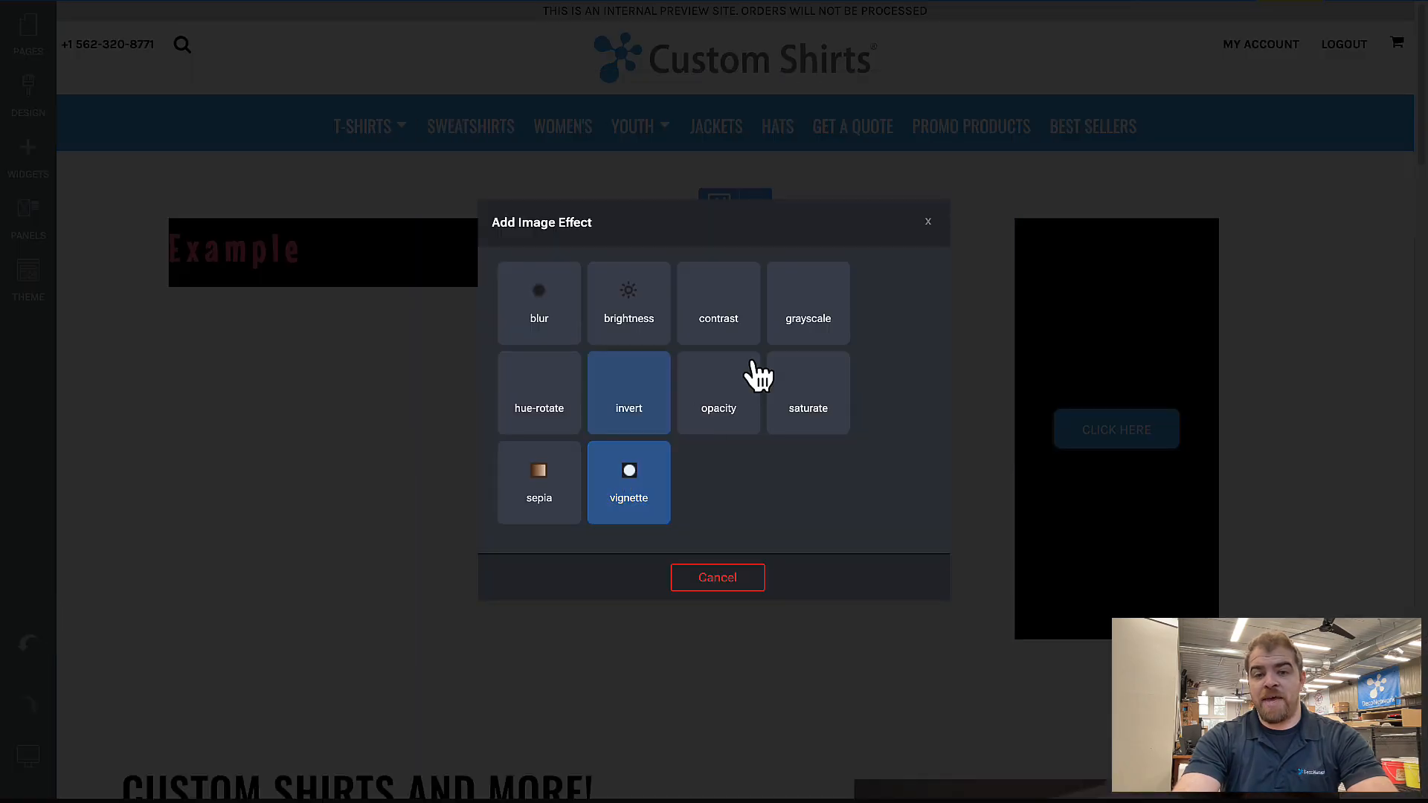
pyautogui.click(808, 312)
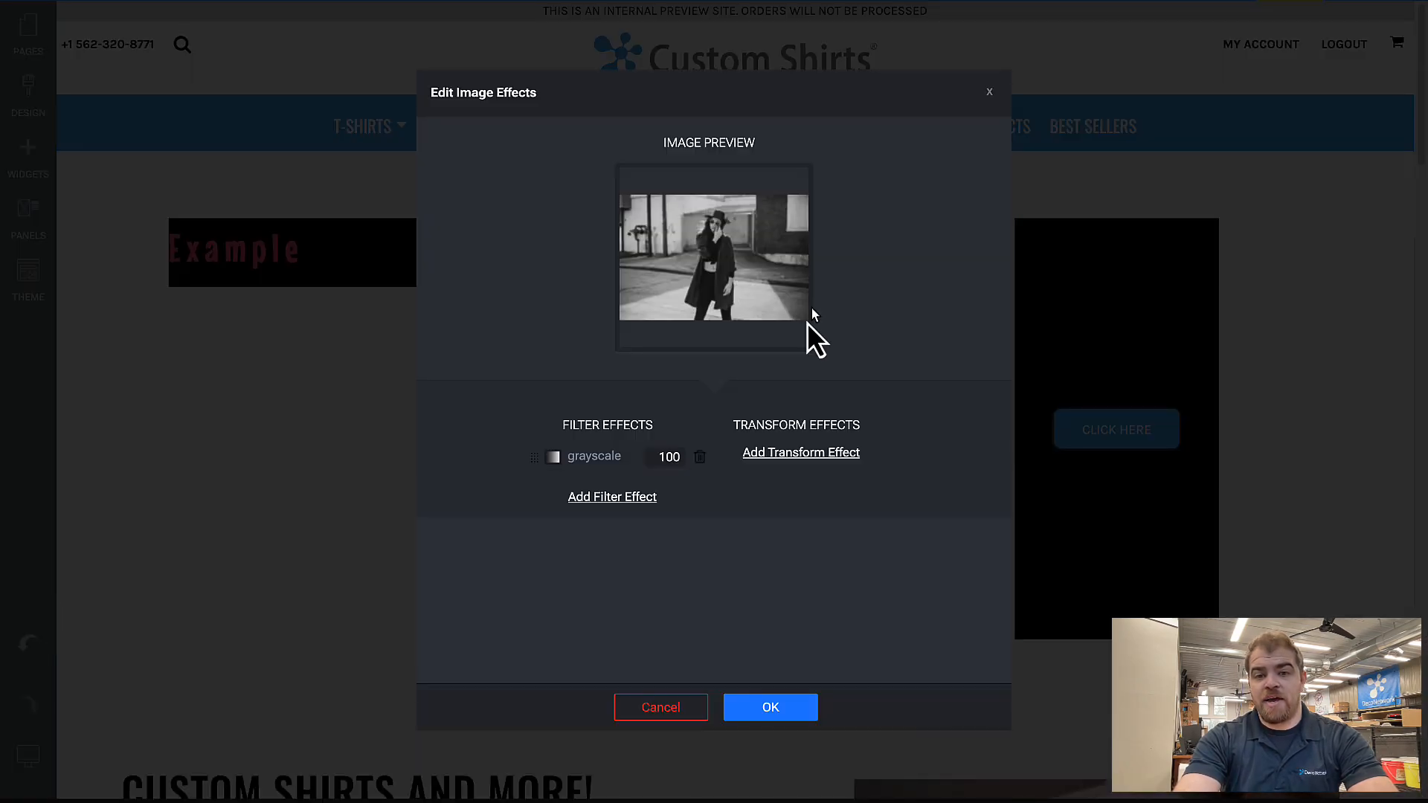
pyautogui.click(773, 710)
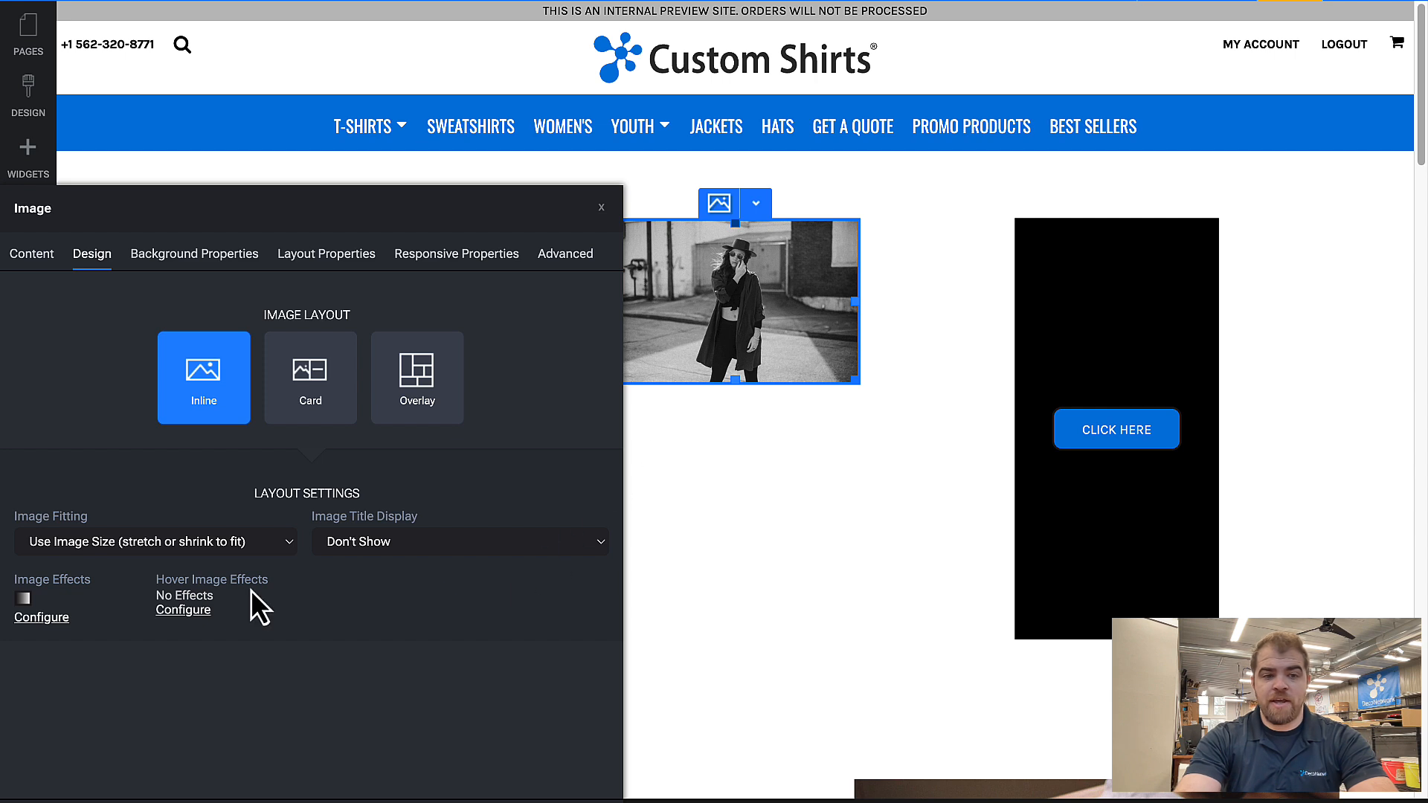
# Step: Review the filter effects available for the middle image's hover state without adding one
pyautogui.click(198, 611)
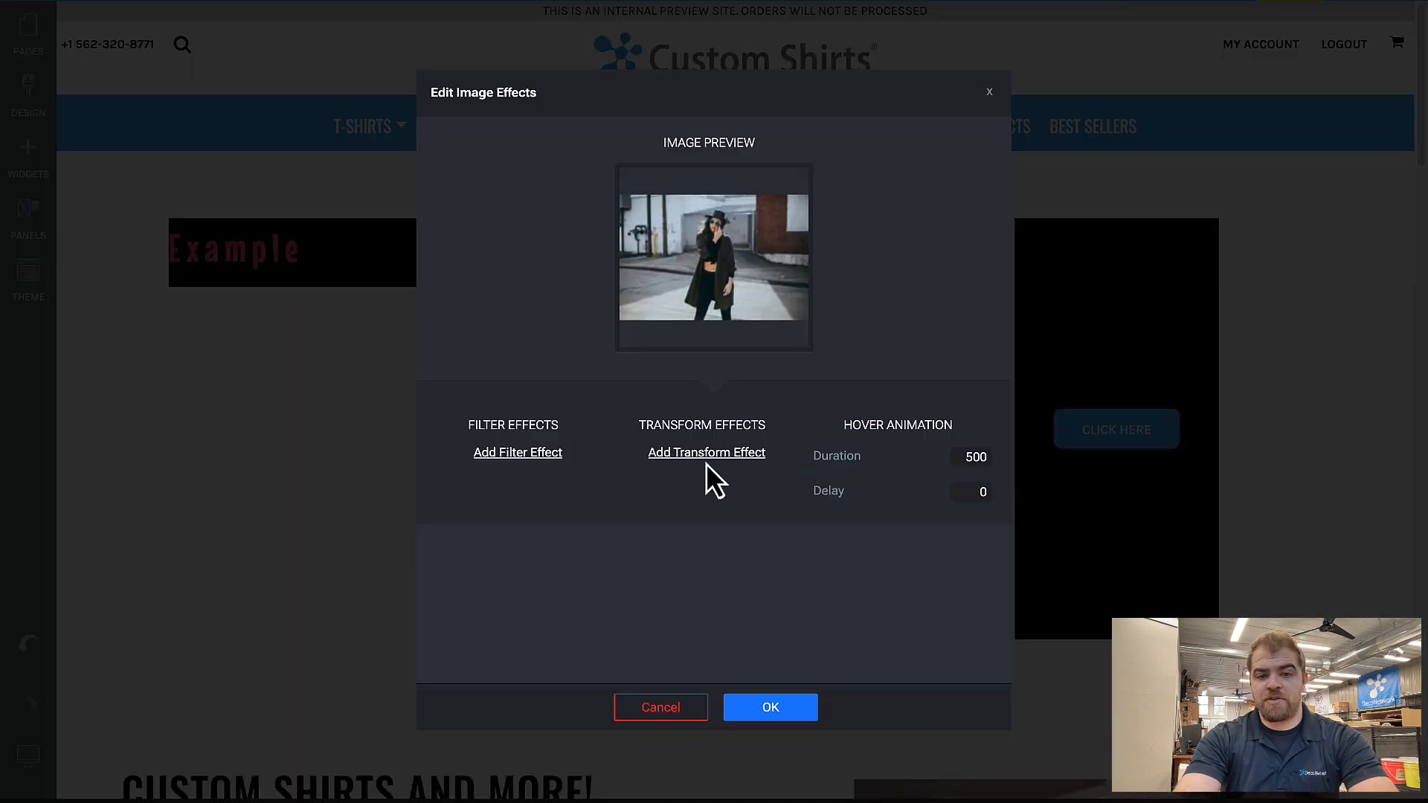
pyautogui.click(524, 454)
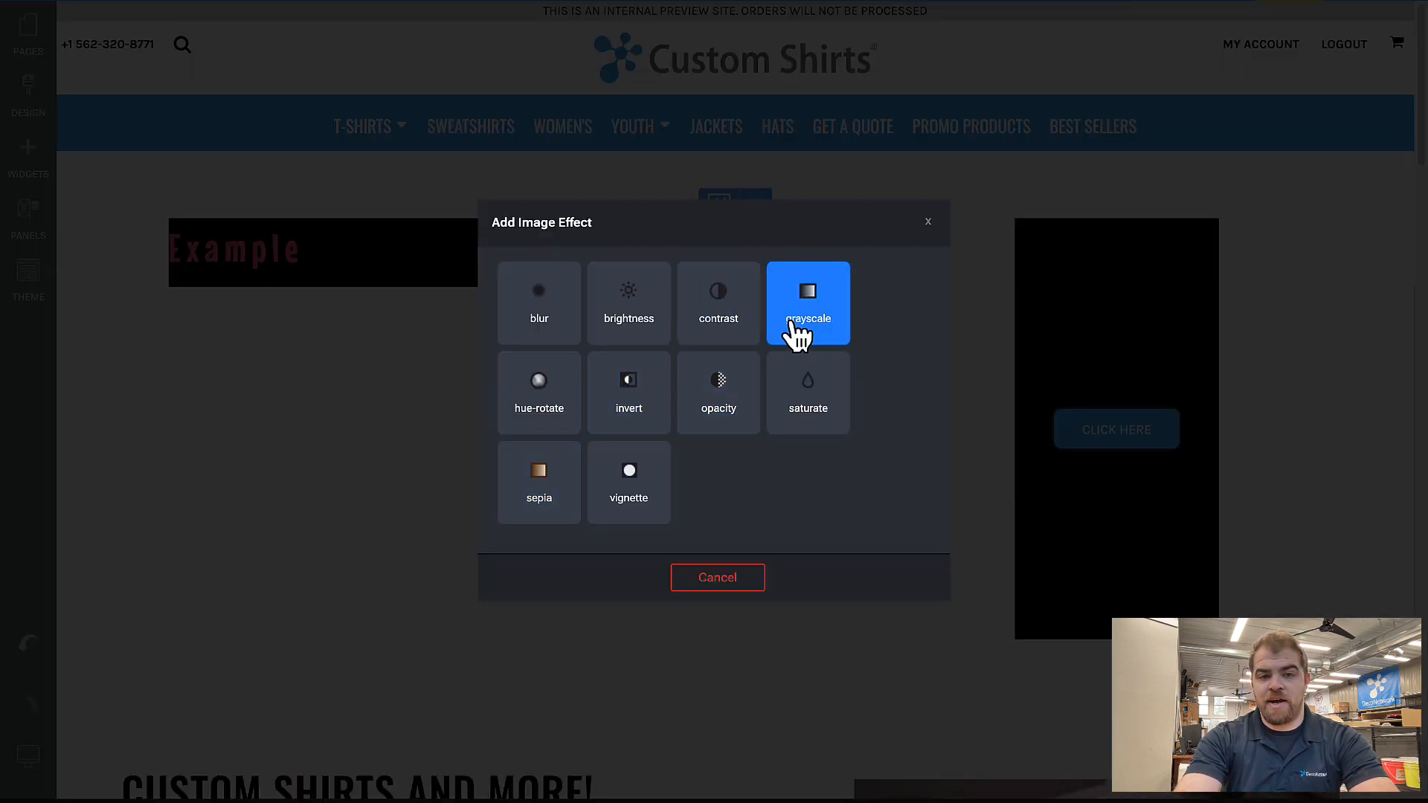
pyautogui.click(718, 578)
pyautogui.click(766, 710)
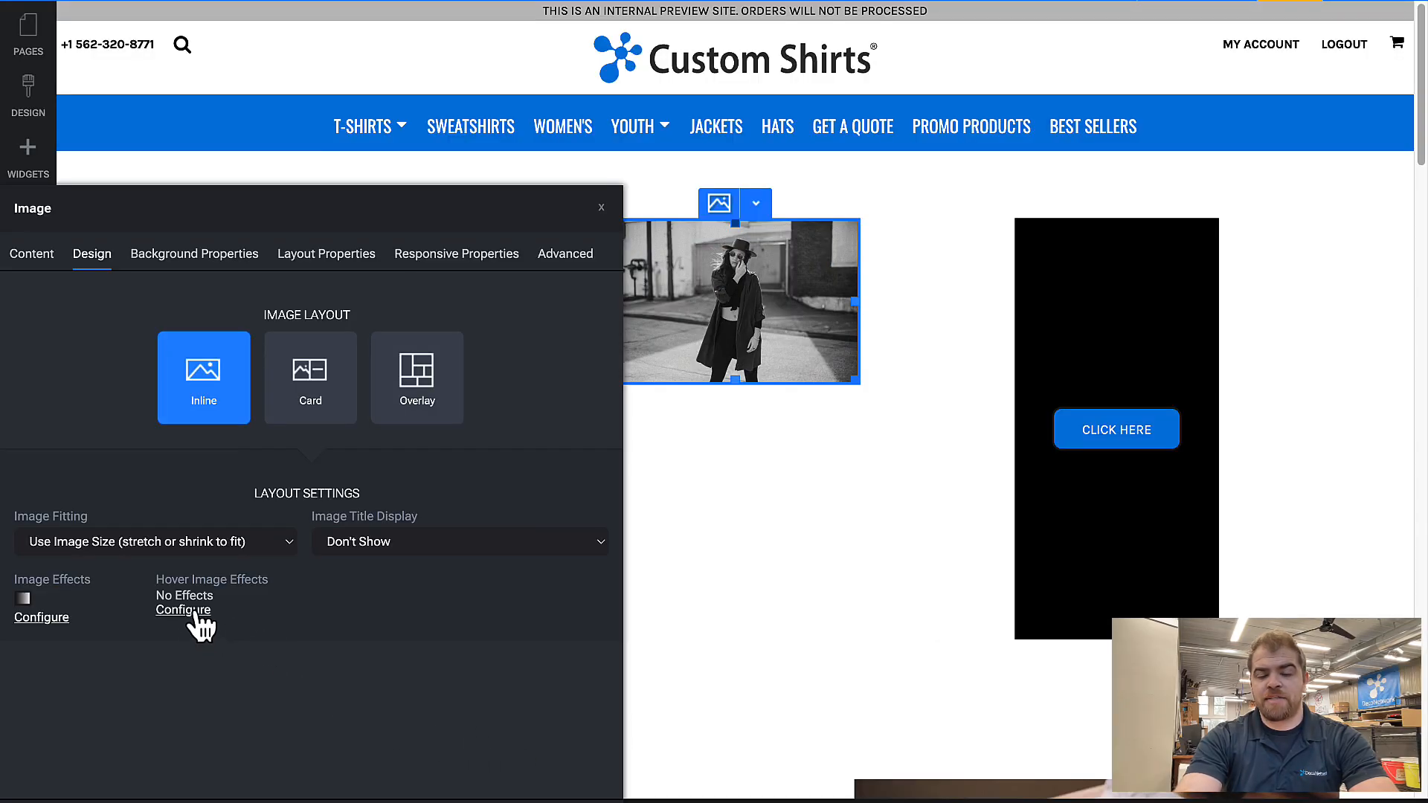
# Step: Remove the grayscale filter effect from the middle column's image
pyautogui.click(41, 617)
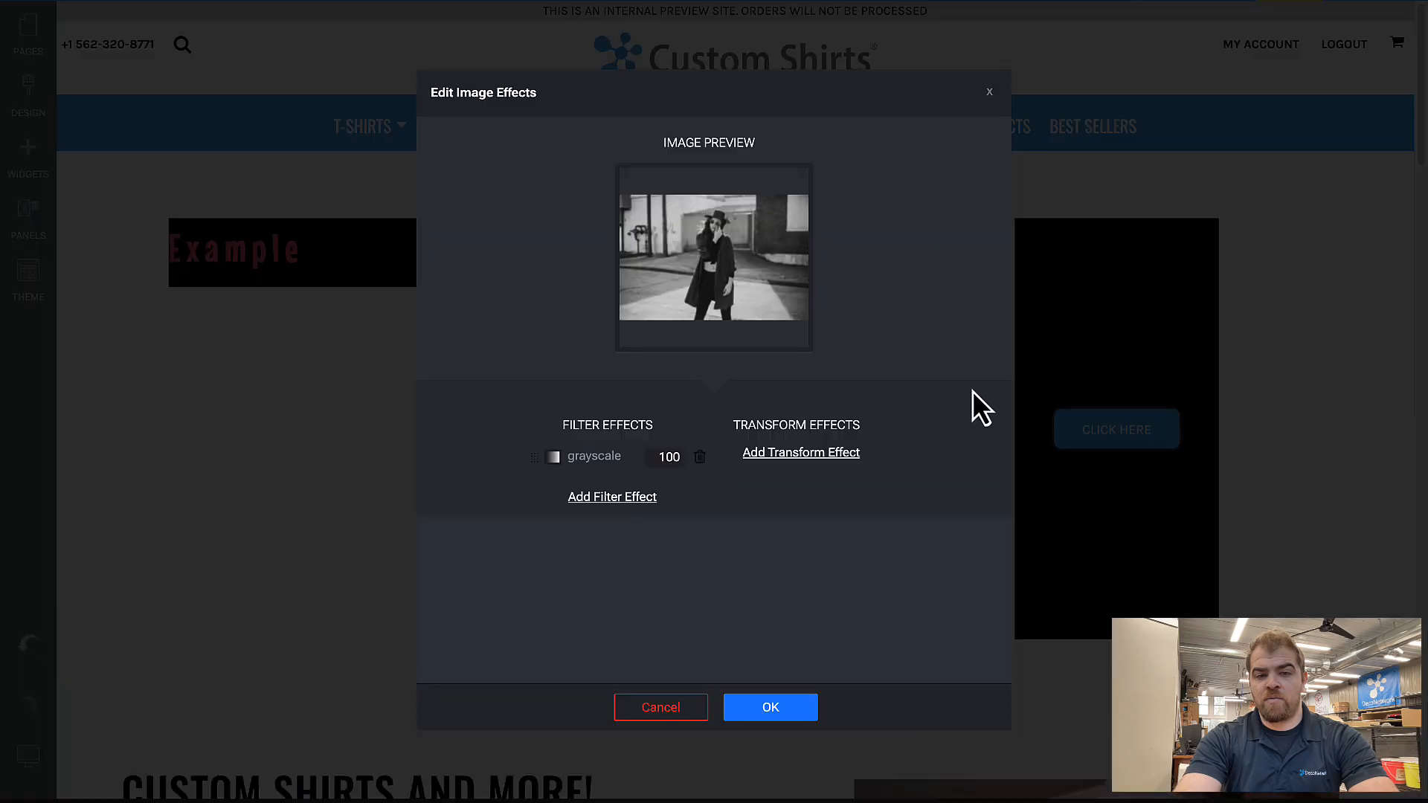
pyautogui.click(704, 457)
pyautogui.click(771, 707)
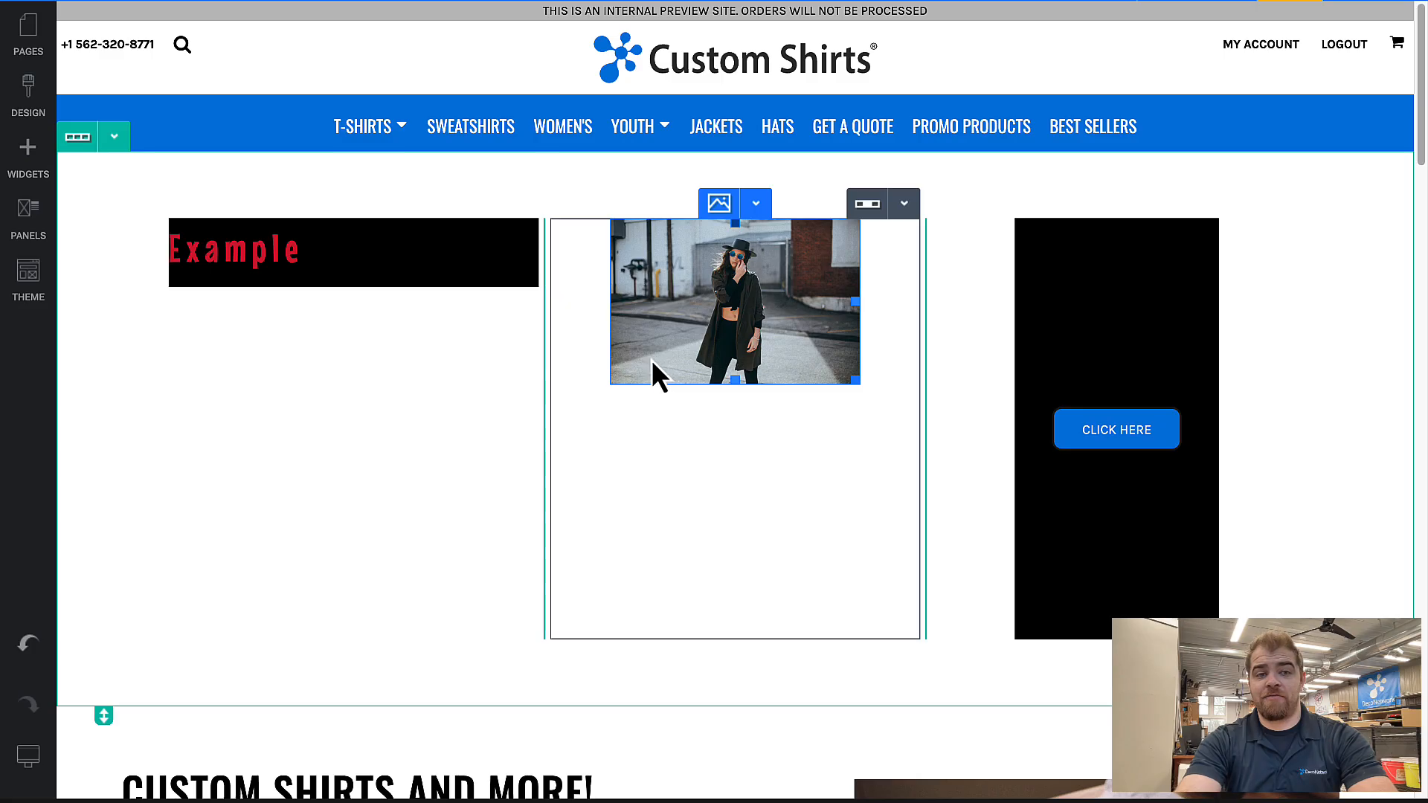
pyautogui.moveTo(197, 237)
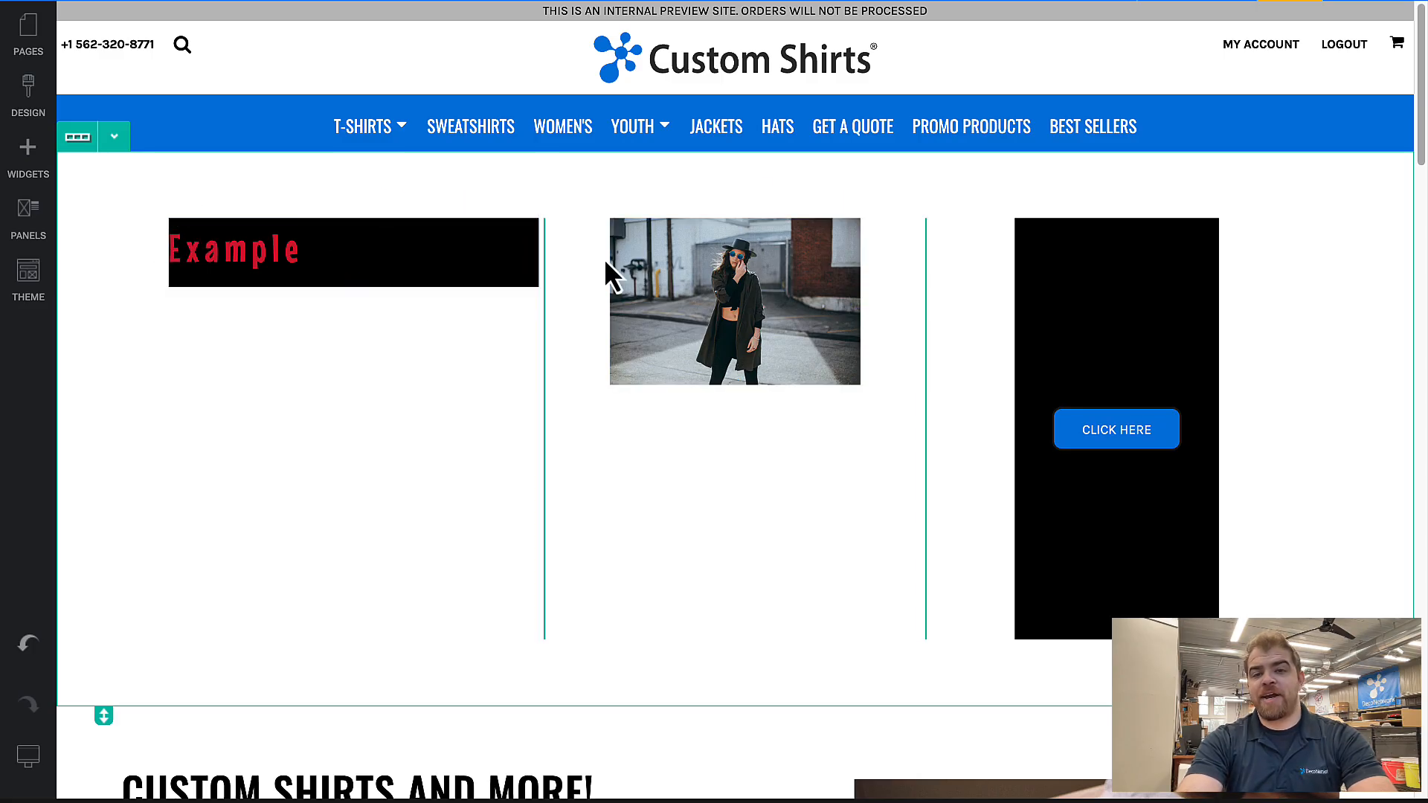
# Step: Examine the Click Here button widget's design and background properties in its settings
pyautogui.moveTo(1136, 302)
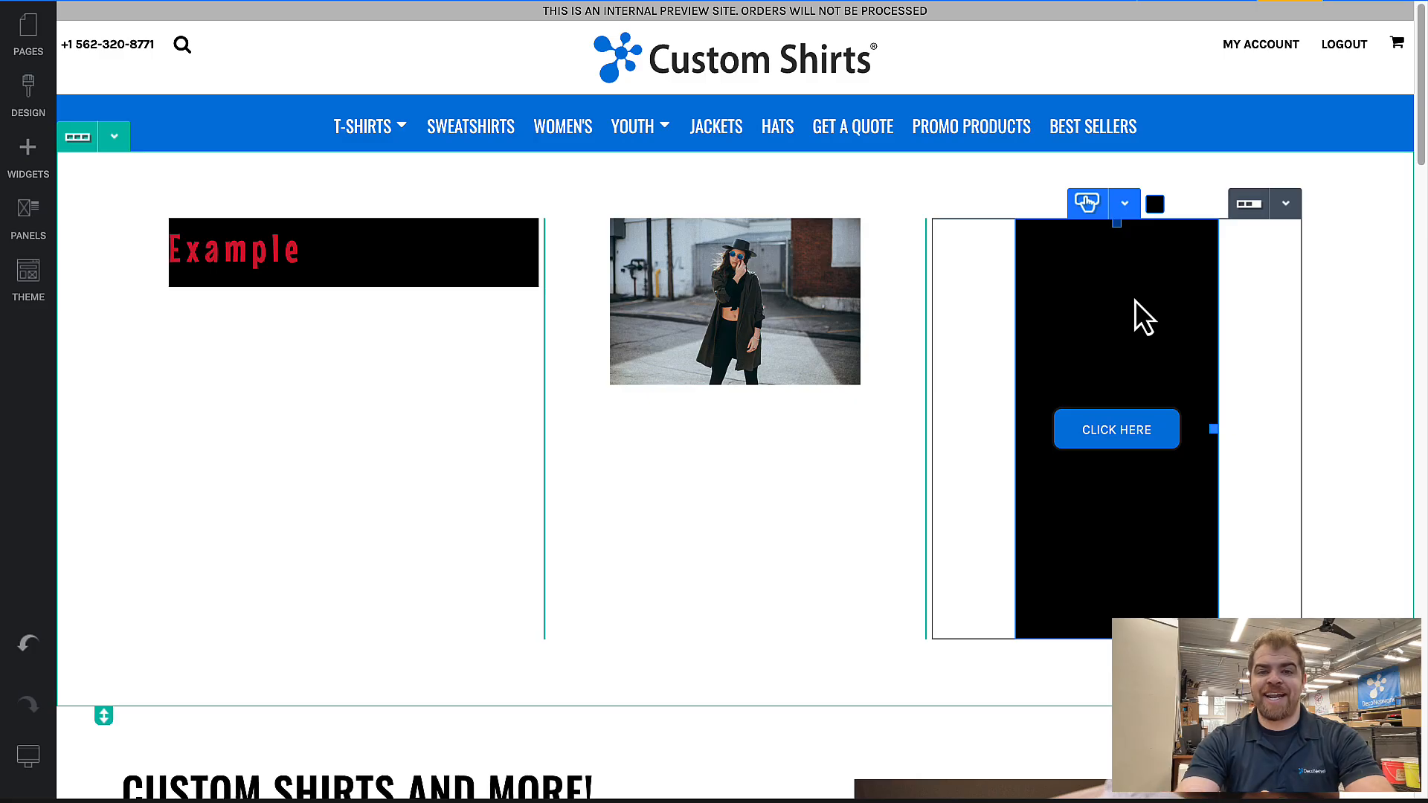
pyautogui.click(1088, 313)
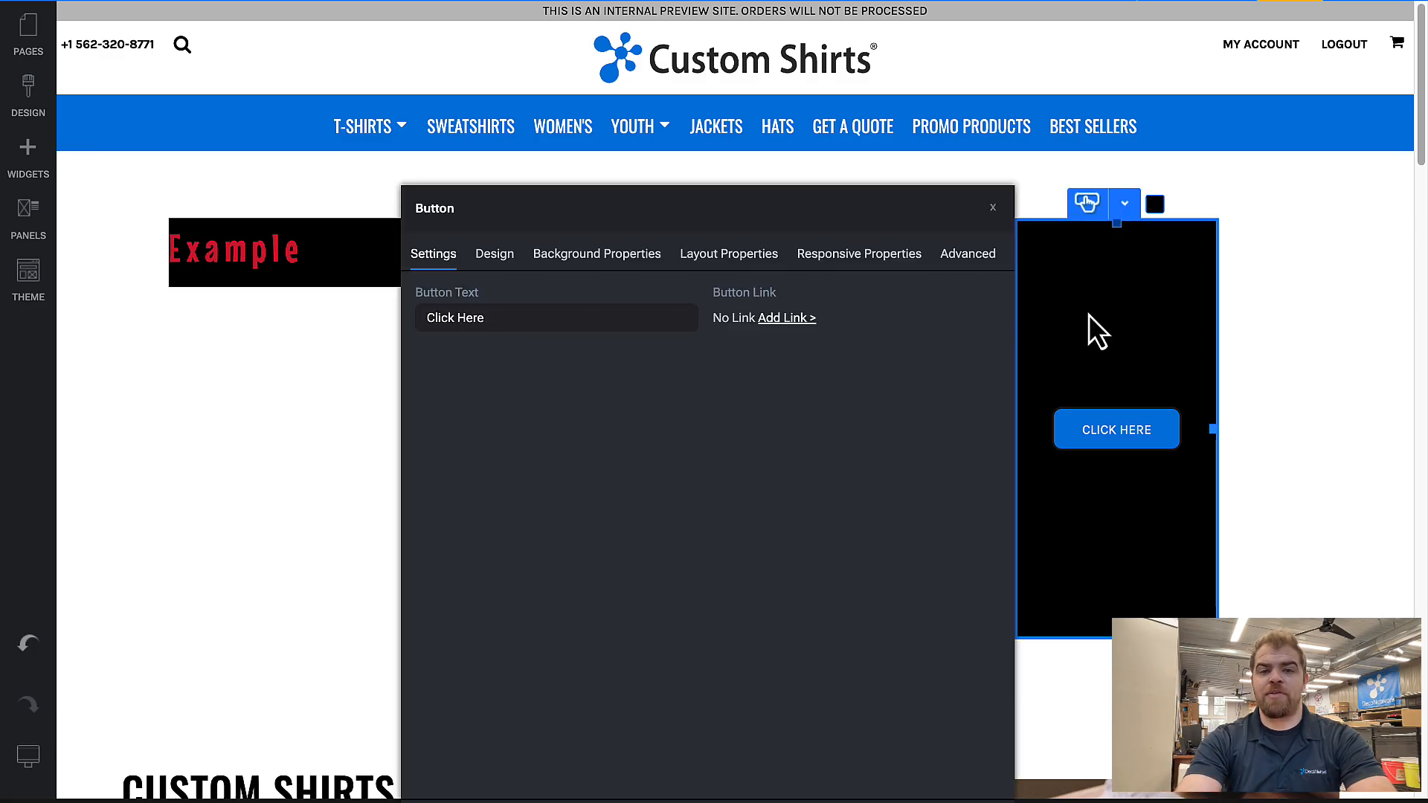
pyautogui.click(493, 260)
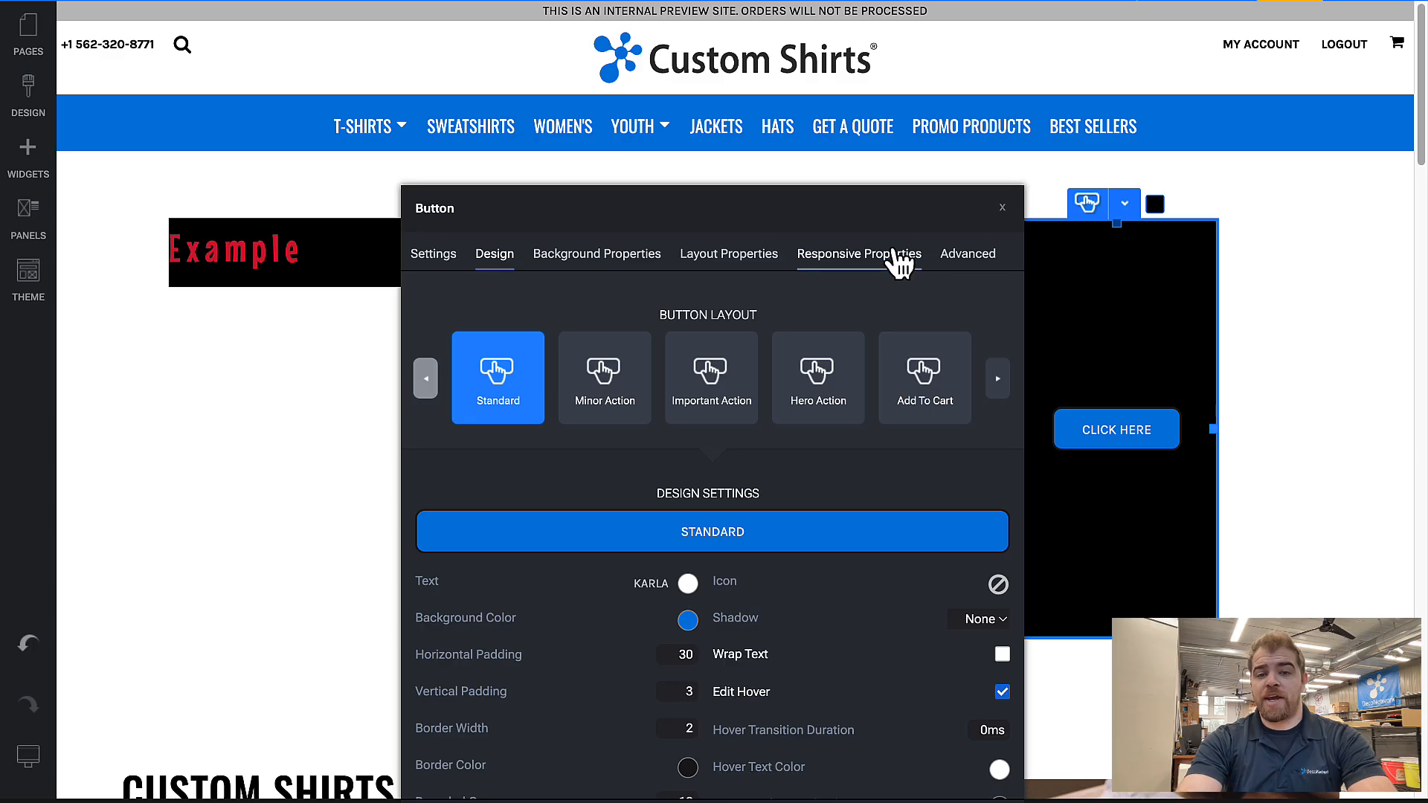
pyautogui.click(595, 255)
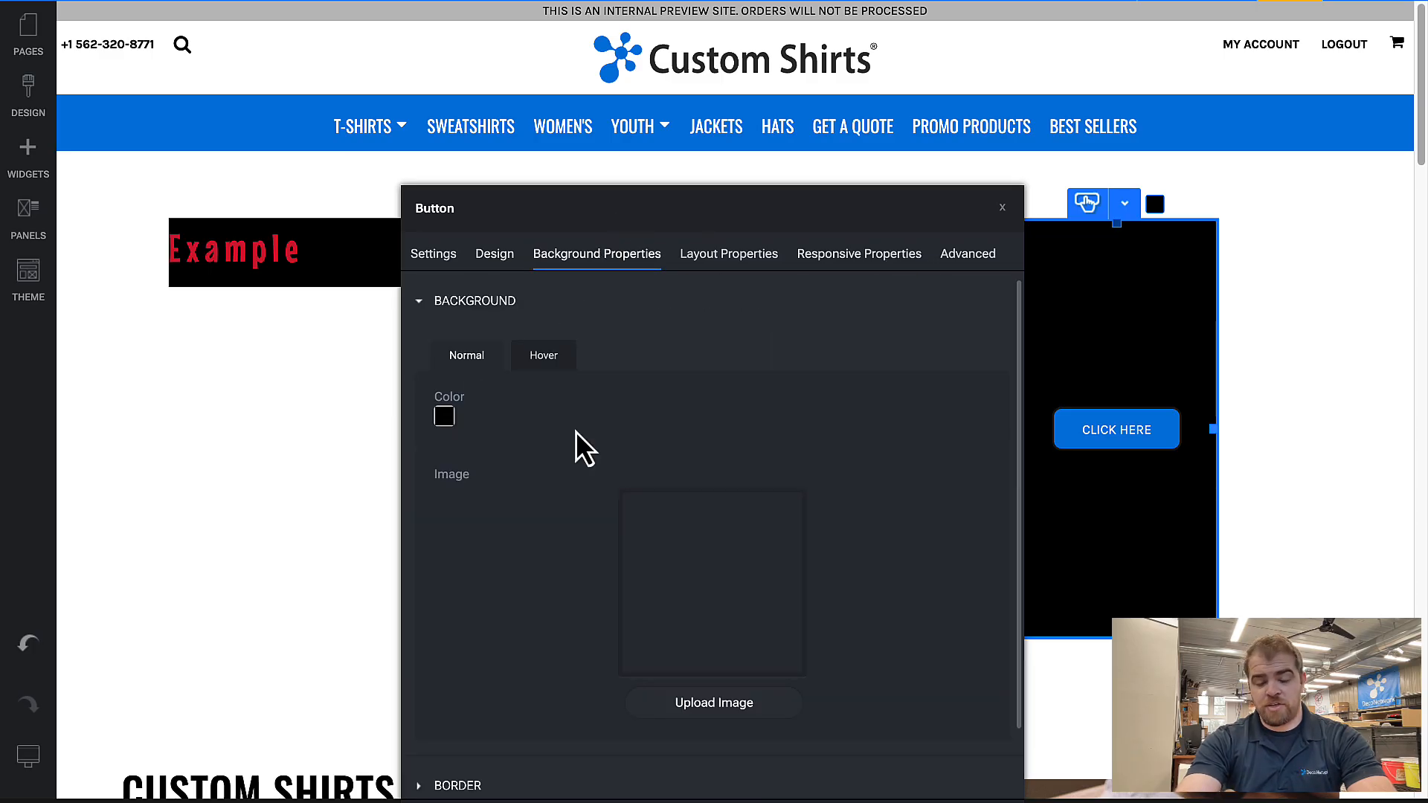
pyautogui.scroll(-1, 576, 439)
pyautogui.scroll(1, 537, 469)
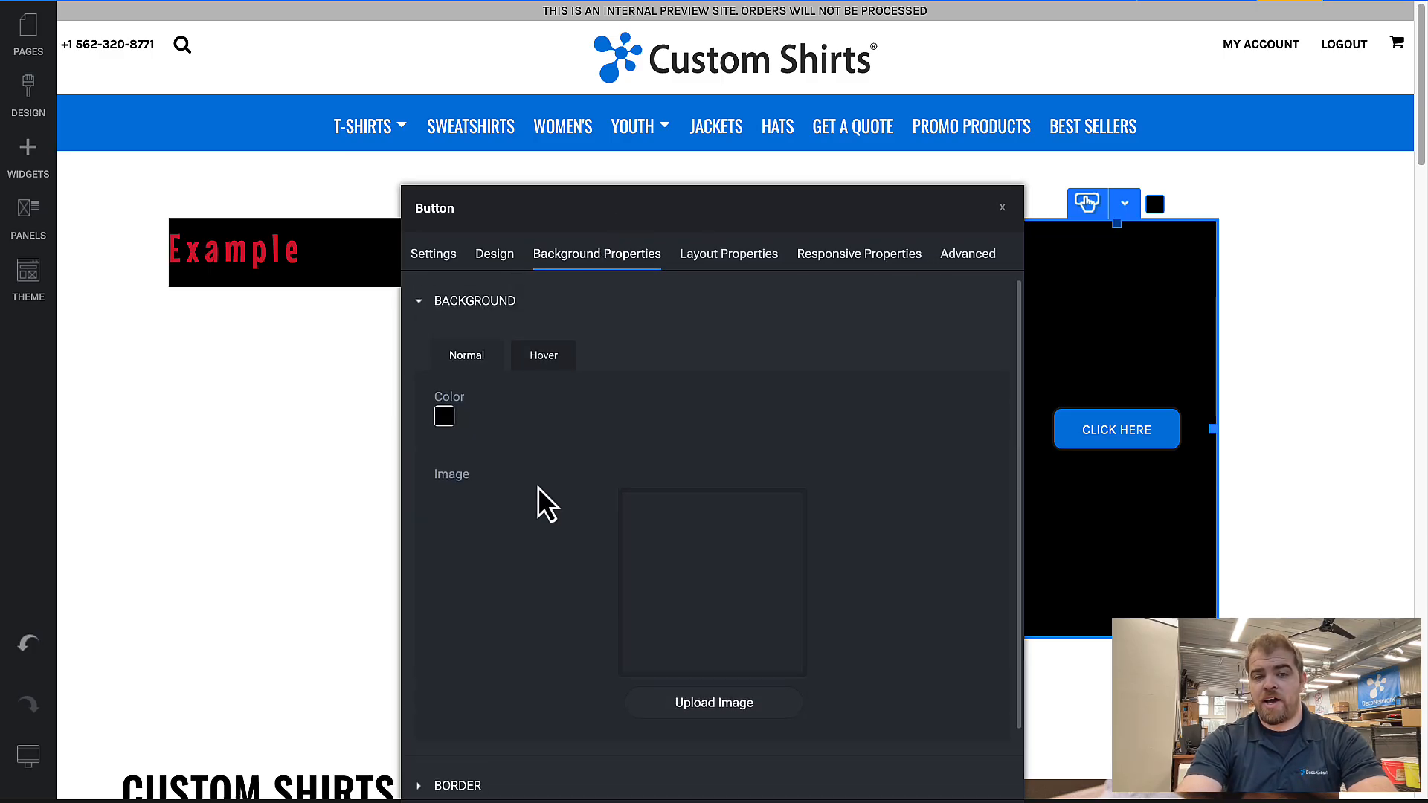
pyautogui.click(427, 306)
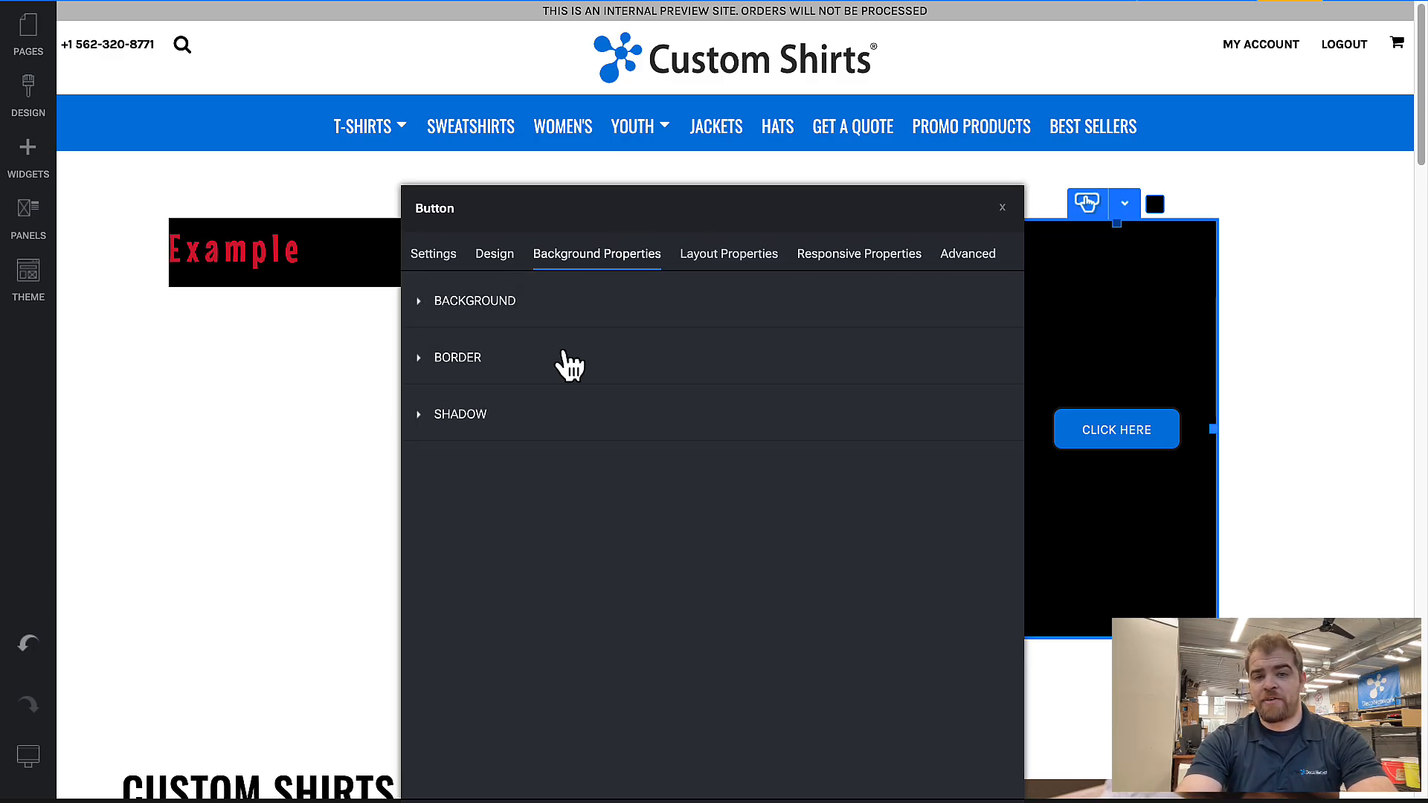
# Step: Set the Click Here button widget's alignment to Right in its layout properties
pyautogui.click(710, 279)
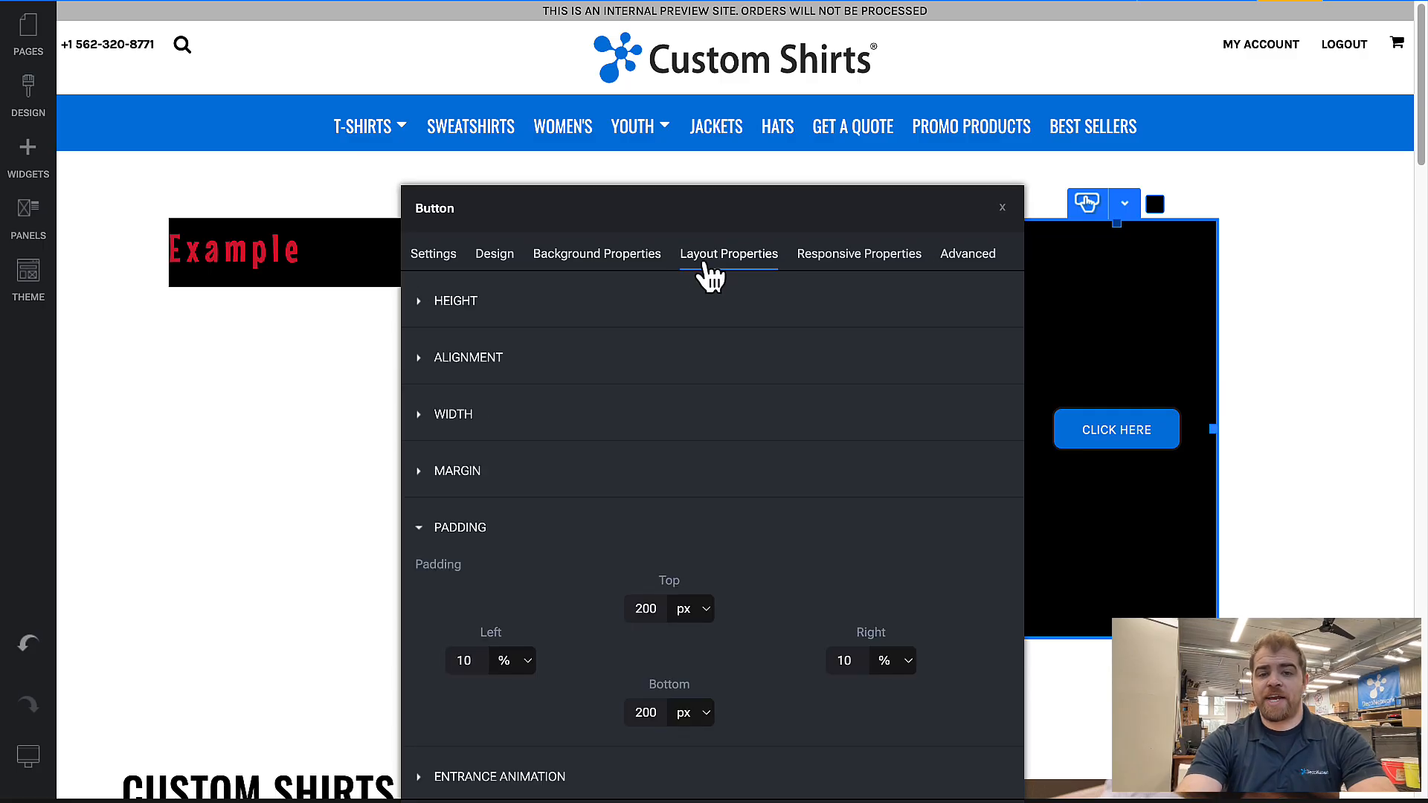
pyautogui.click(467, 365)
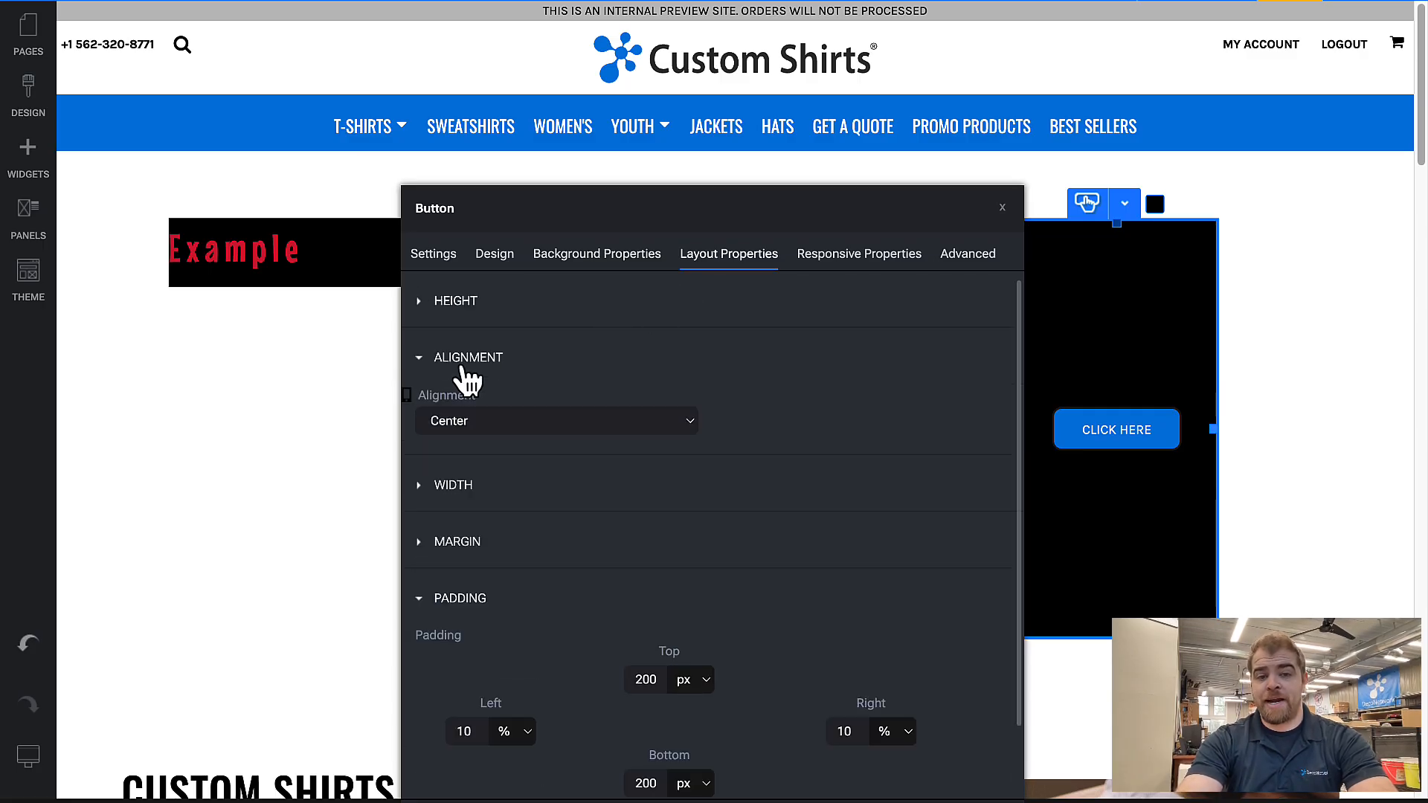
pyautogui.click(533, 421)
pyautogui.click(528, 440)
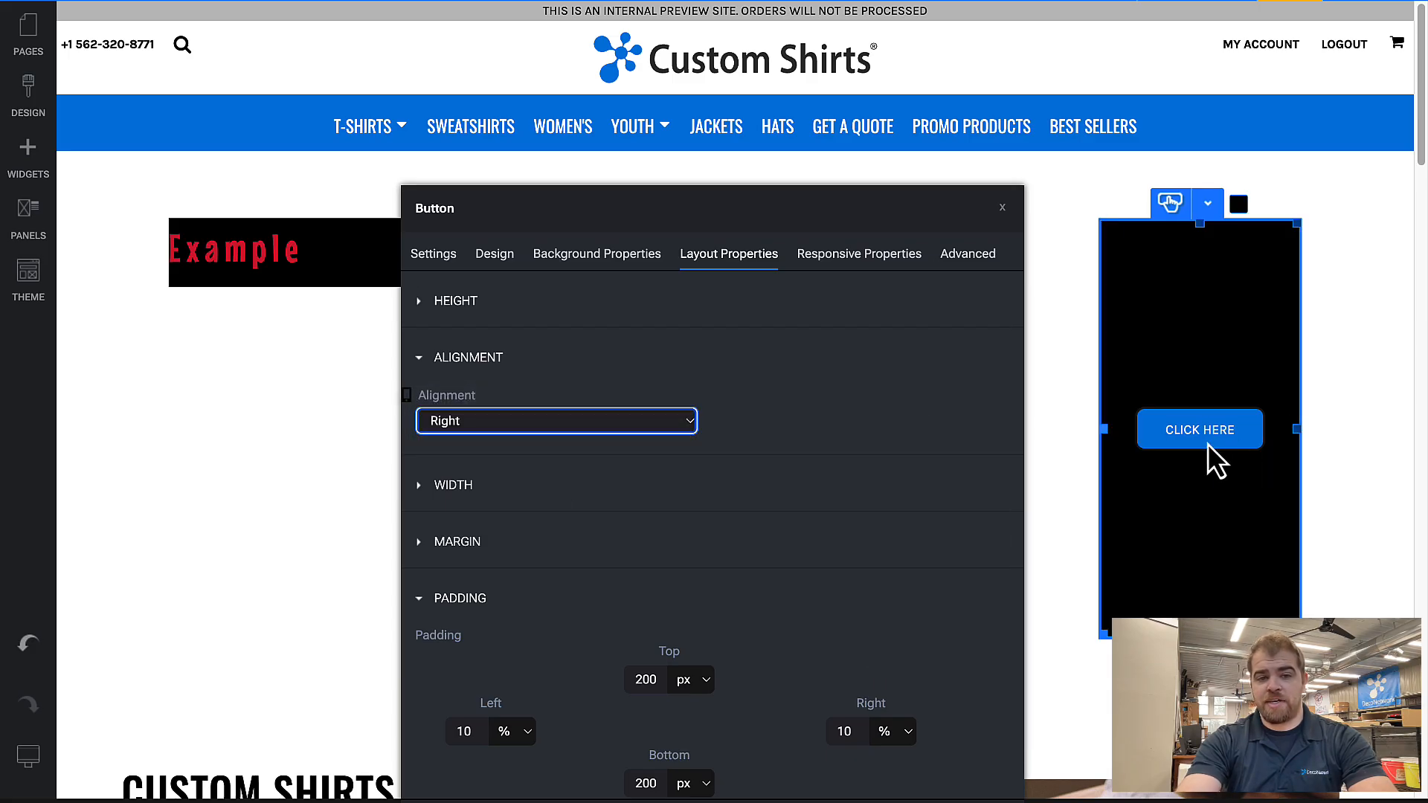
# Step: Set the button widget's top and bottom padding to 100 px
pyautogui.scroll(-1, 622, 443)
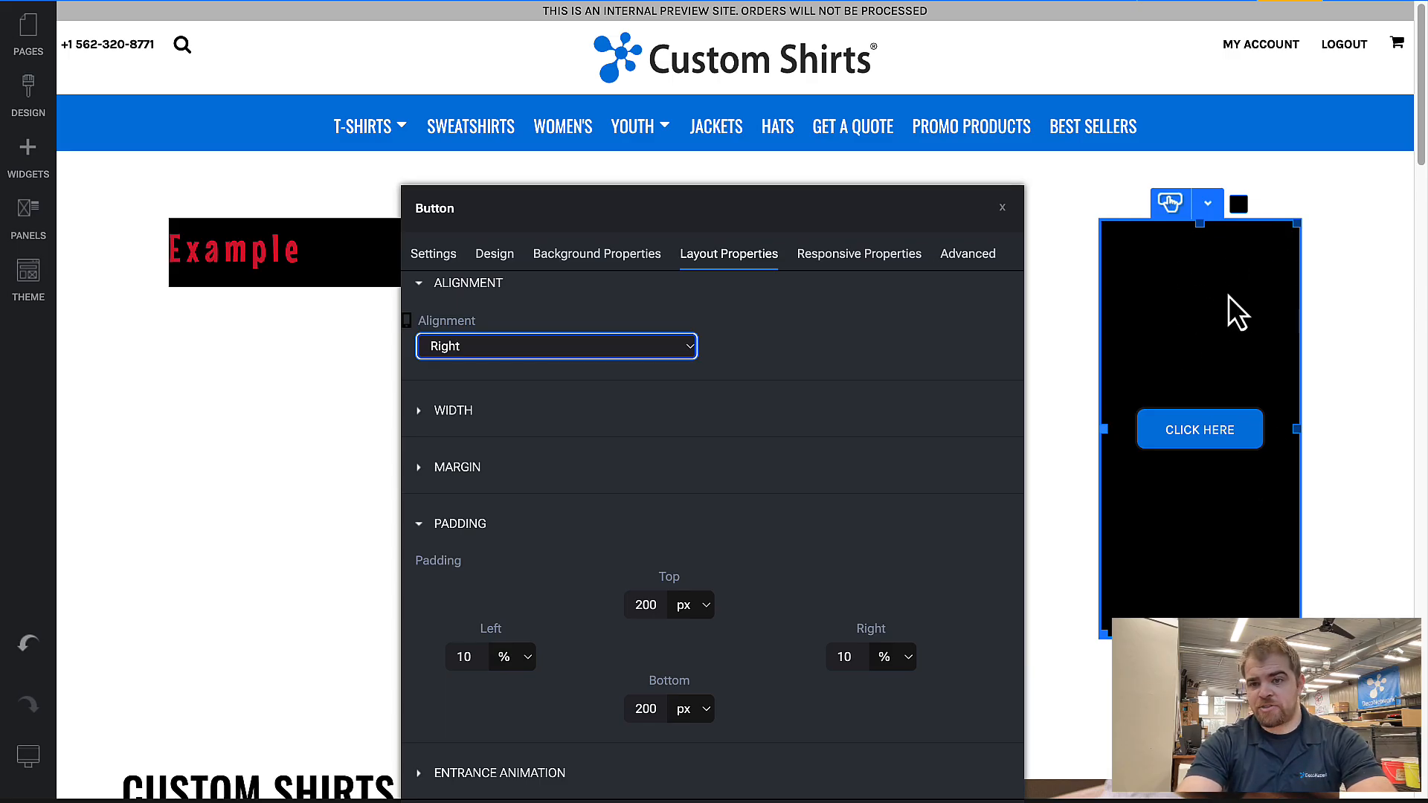
pyautogui.doubleClick(637, 606)
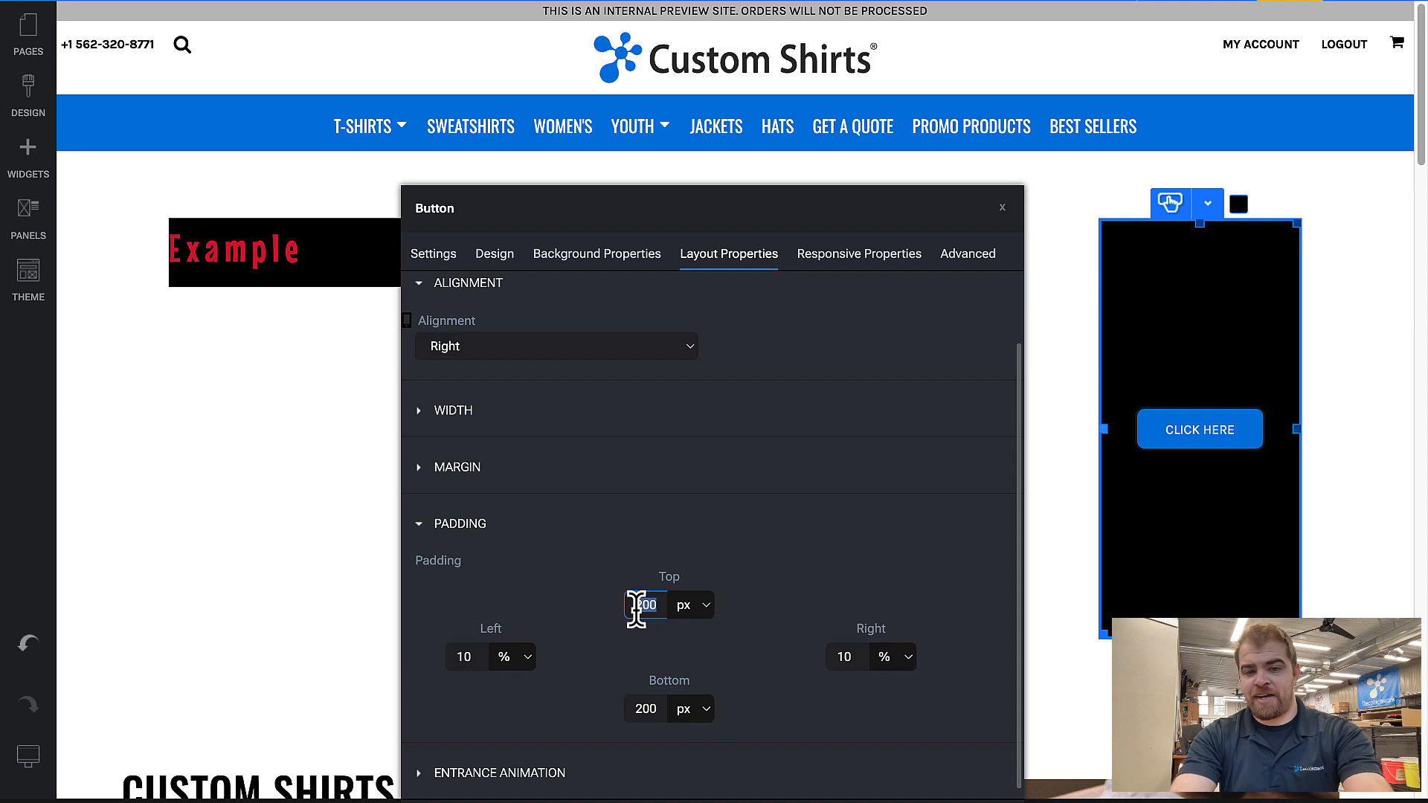
pyautogui.write('100')
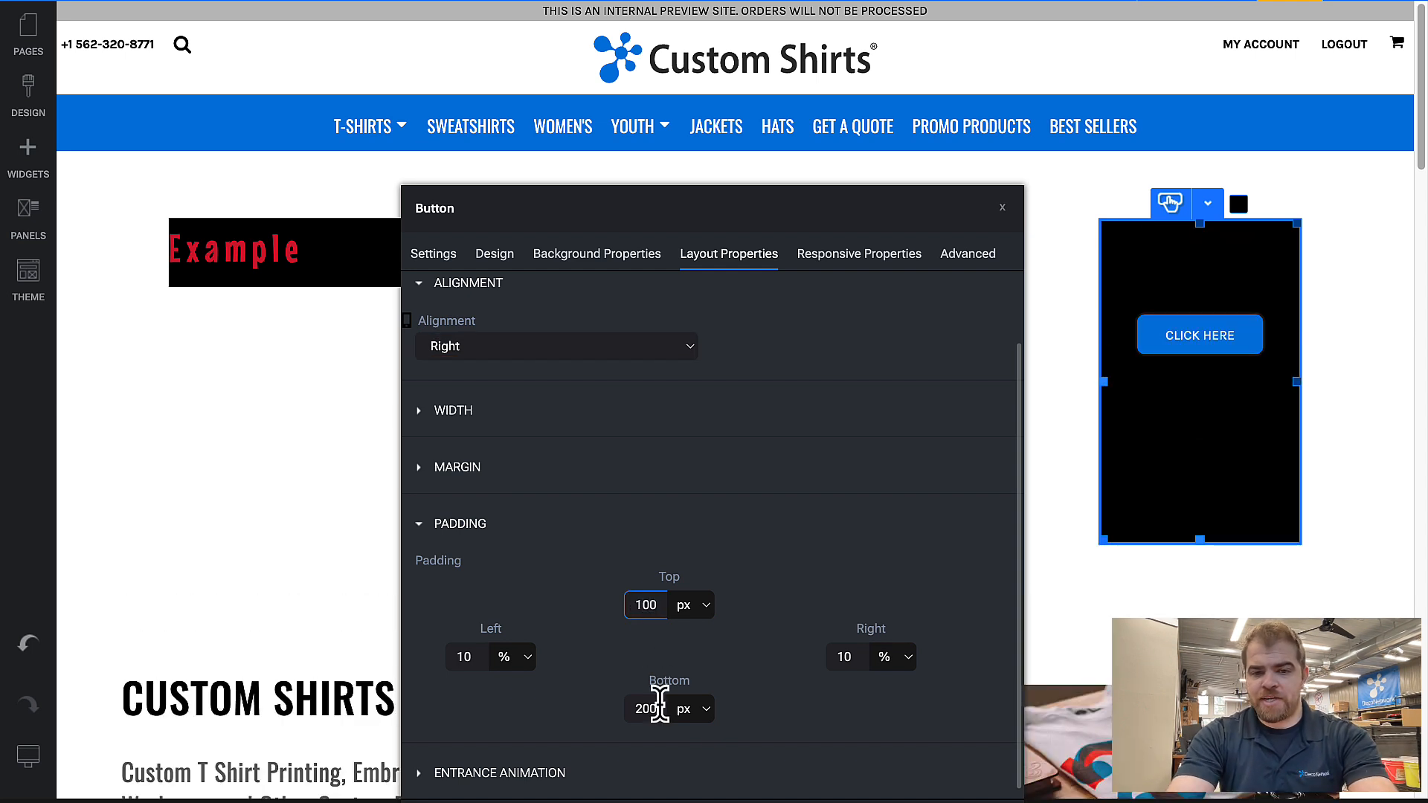
pyautogui.doubleClick(659, 708)
pyautogui.write('100')
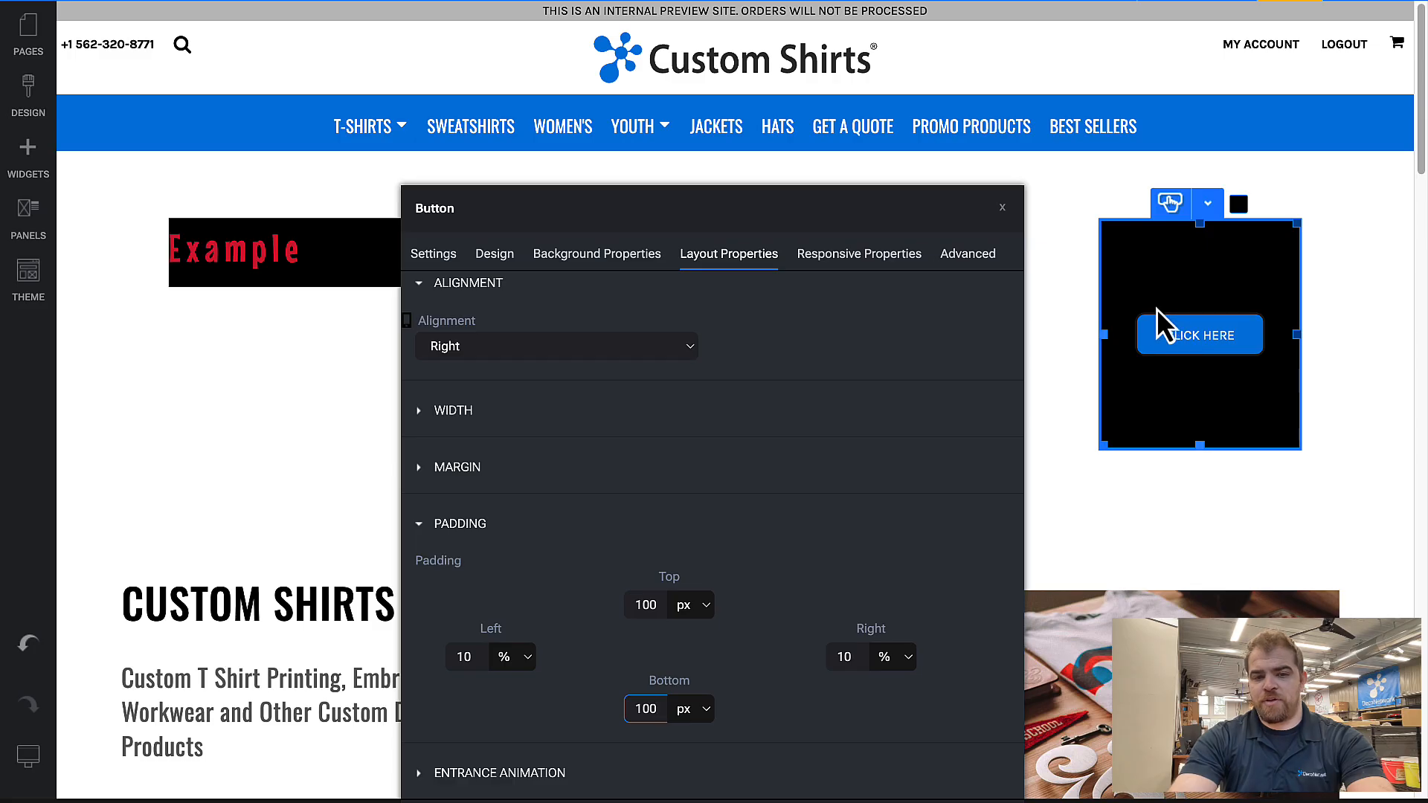
# Step: Give the button widget a custom top margin of 100 px
pyautogui.click(449, 468)
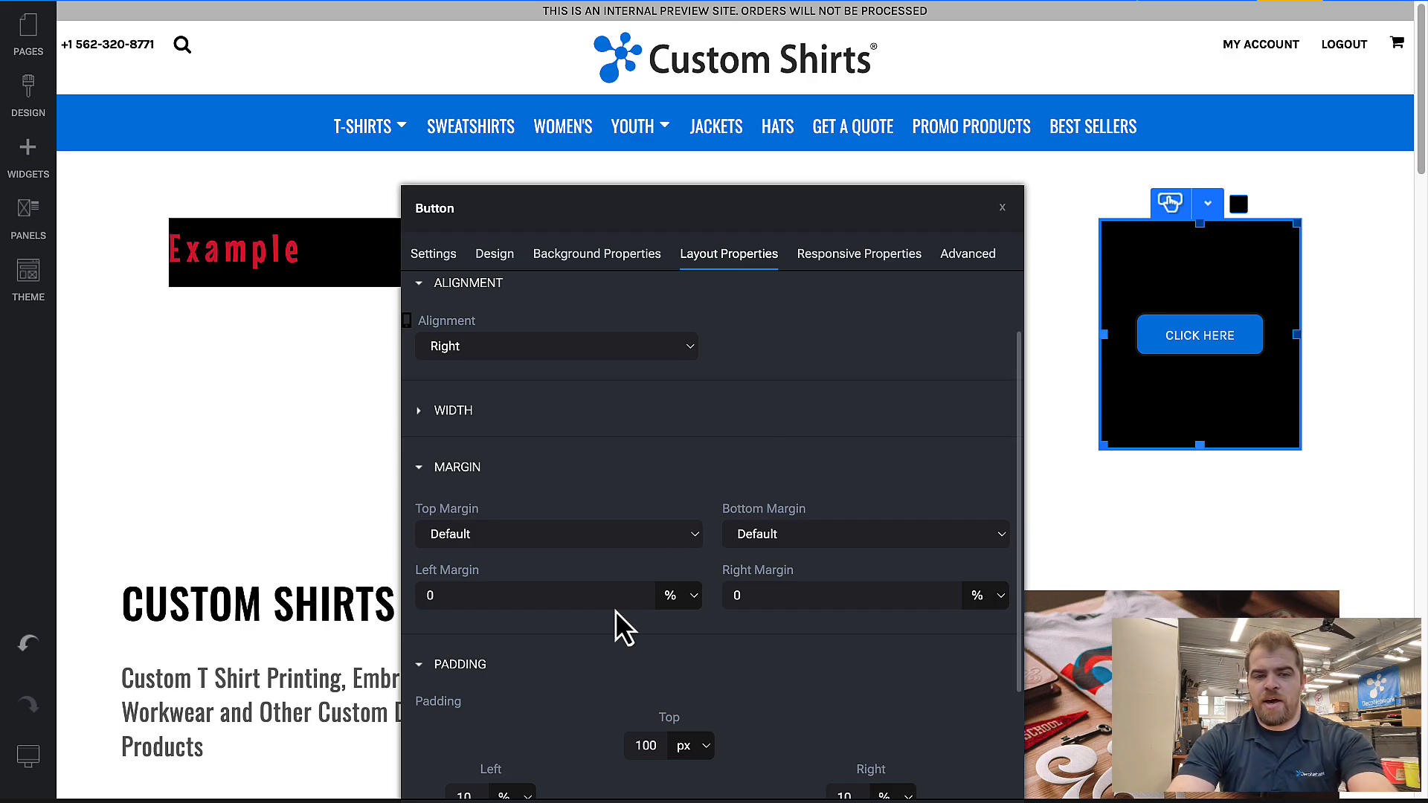
pyautogui.click(481, 529)
pyautogui.click(474, 659)
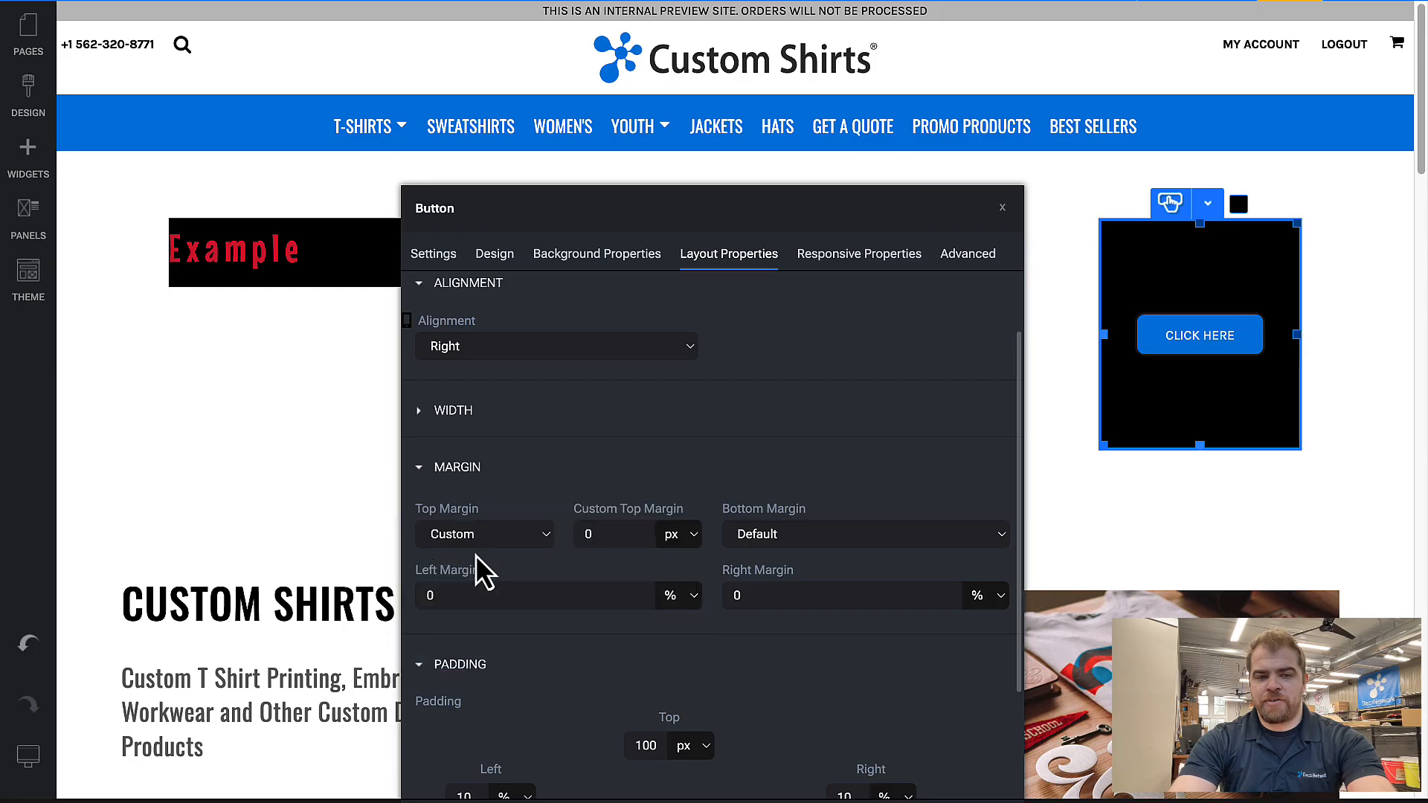
pyautogui.write('1000')
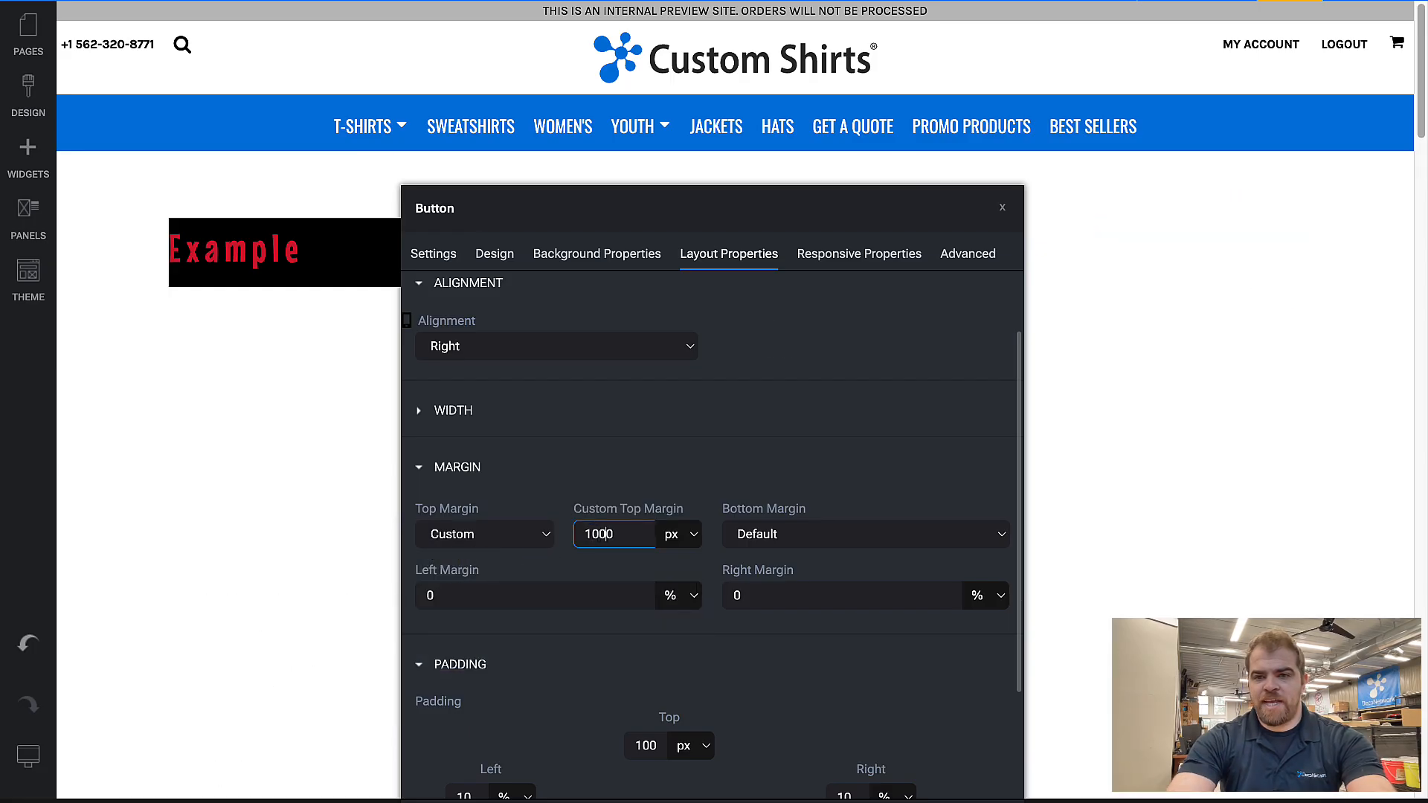
pyautogui.press('BackSpace')
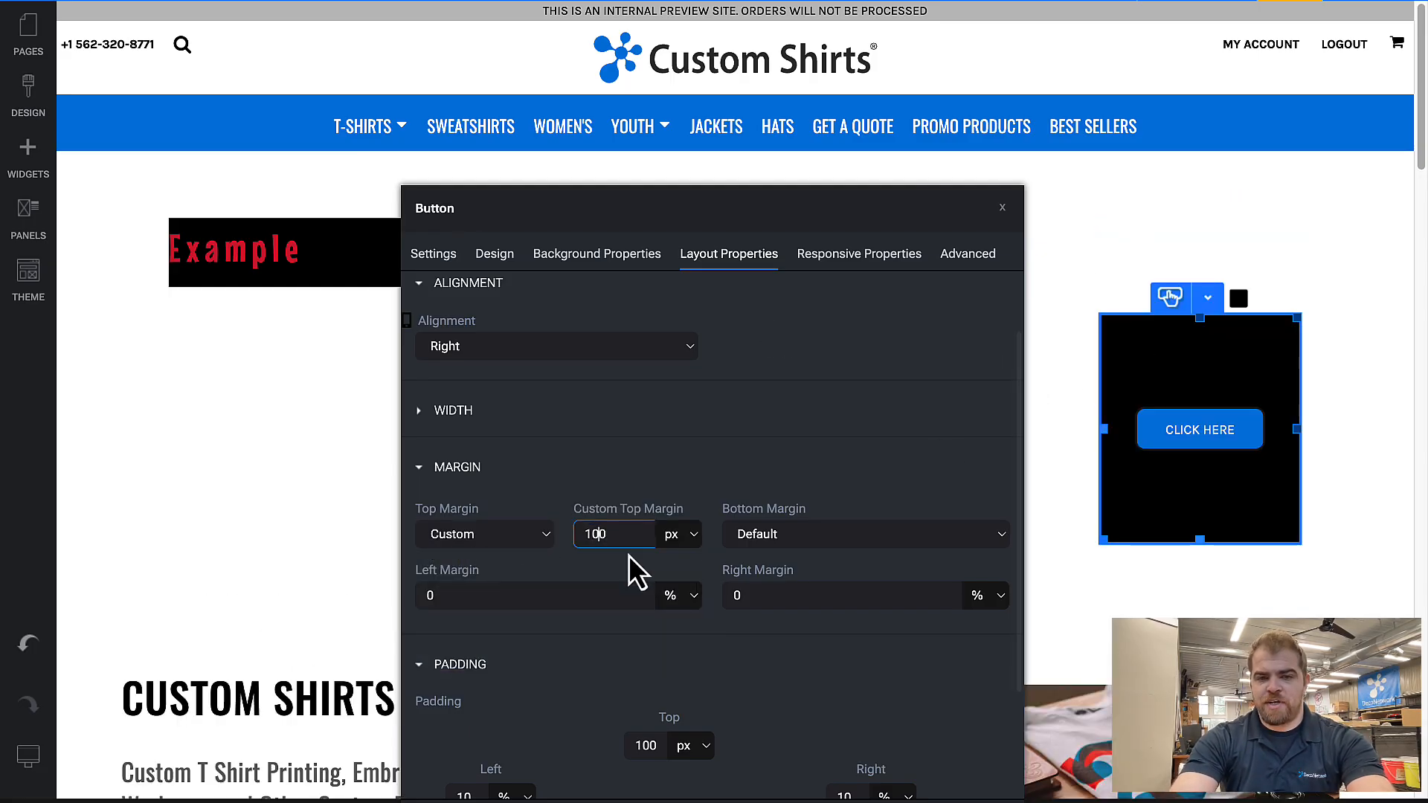
pyautogui.scroll(-2, 625, 576)
pyautogui.scroll(-1, 681, 646)
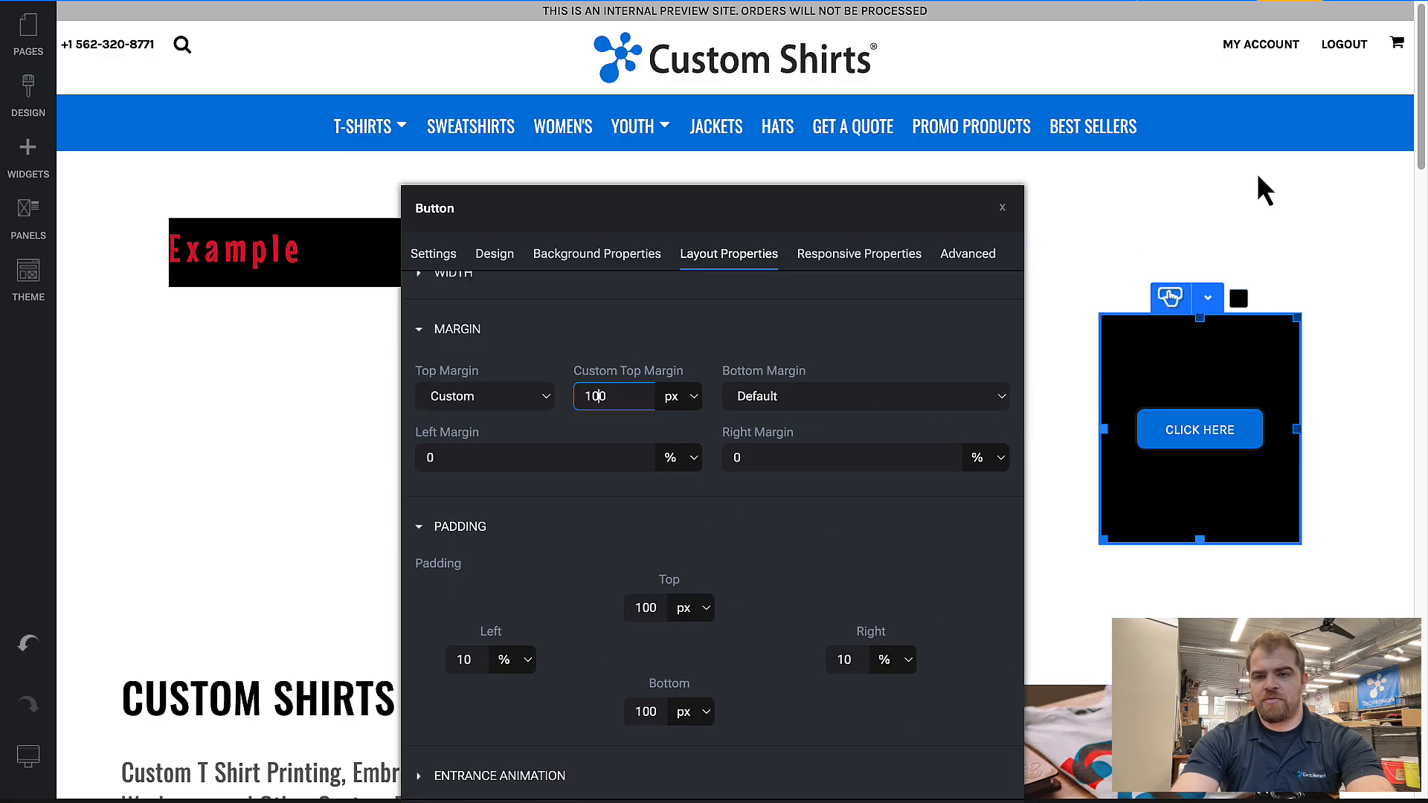
# Step: Reduce the button widget's top margin to 0 px directly on the page and reopen its layout properties
pyautogui.click(1259, 191)
pyautogui.moveTo(1199, 316); pyautogui.dragTo(1190, 211)
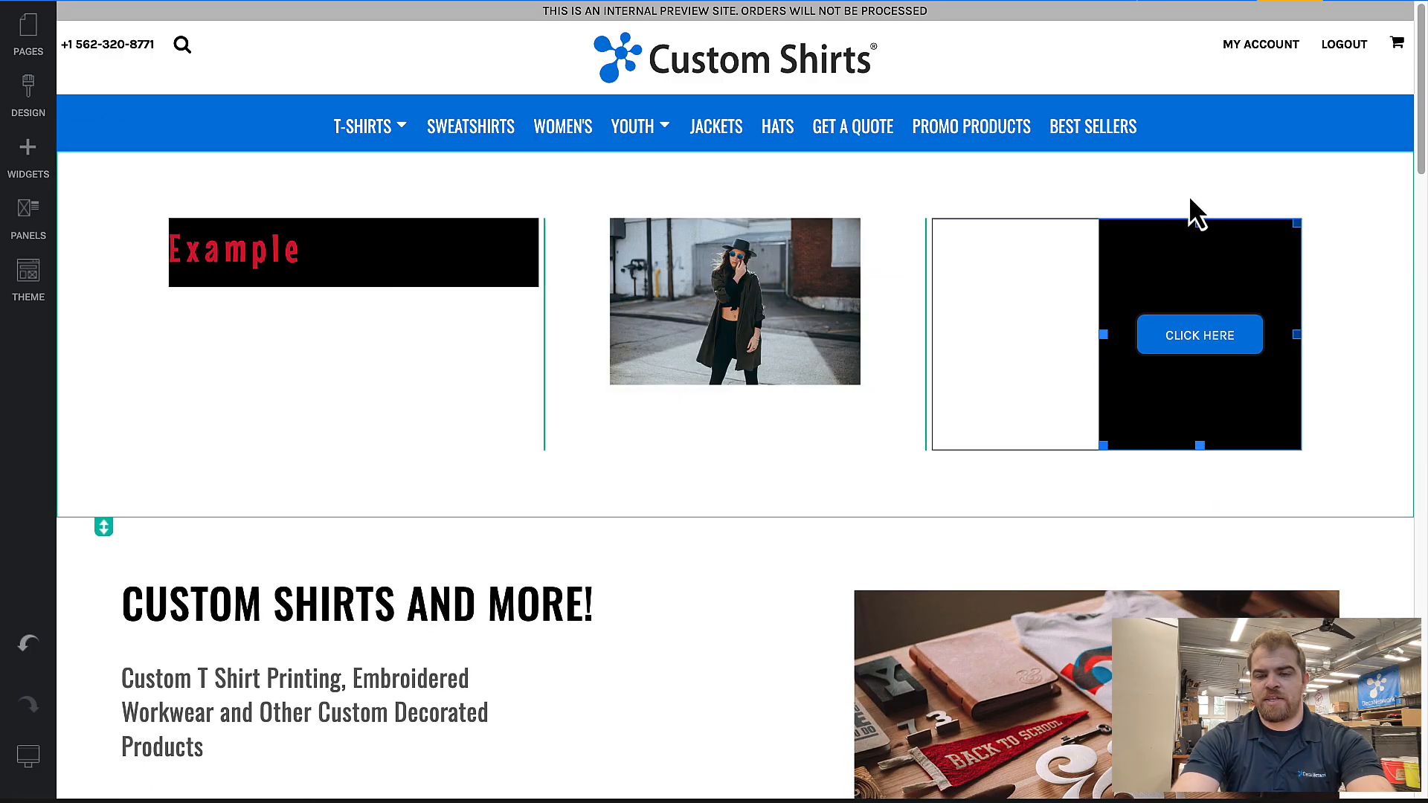
pyautogui.click(1207, 205)
pyautogui.click(1205, 235)
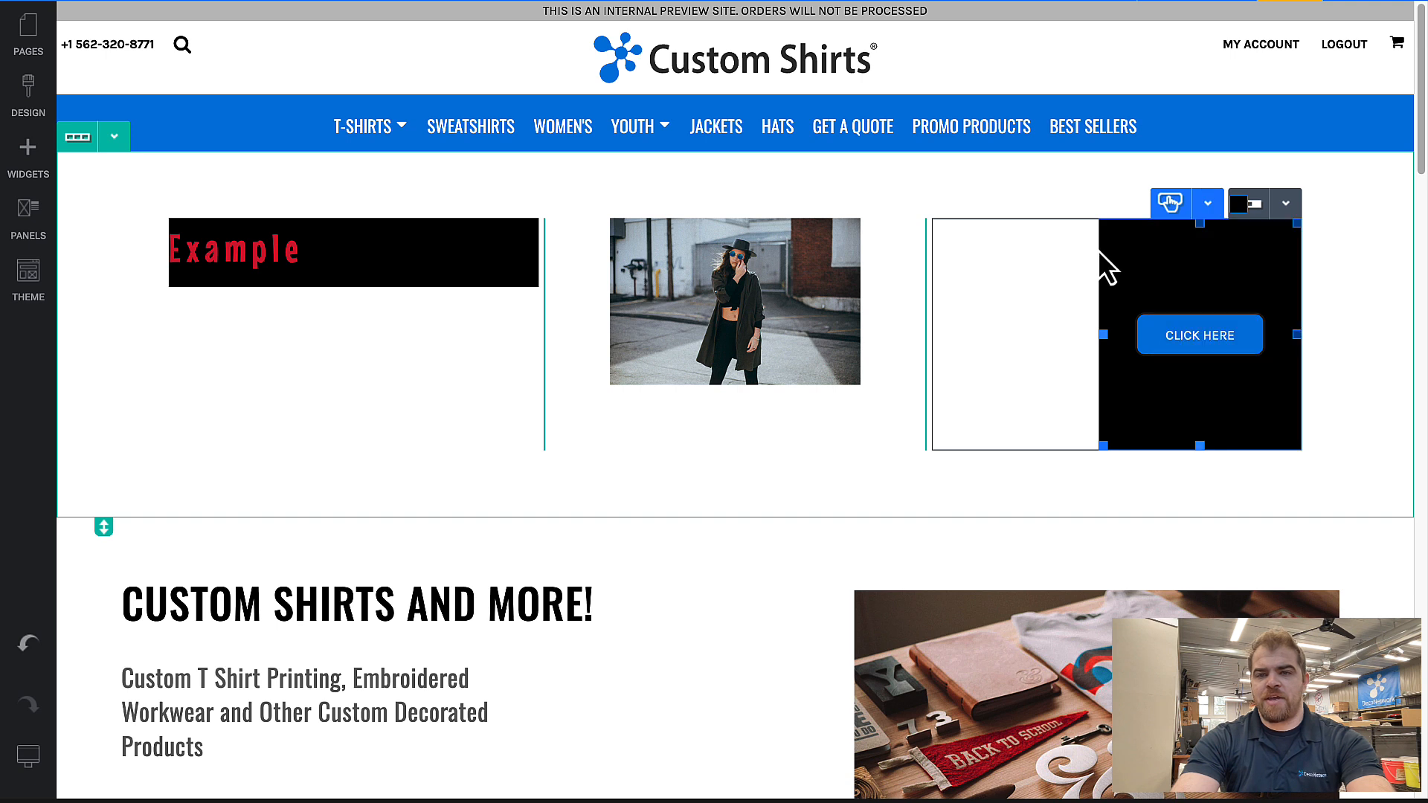
pyautogui.click(807, 254)
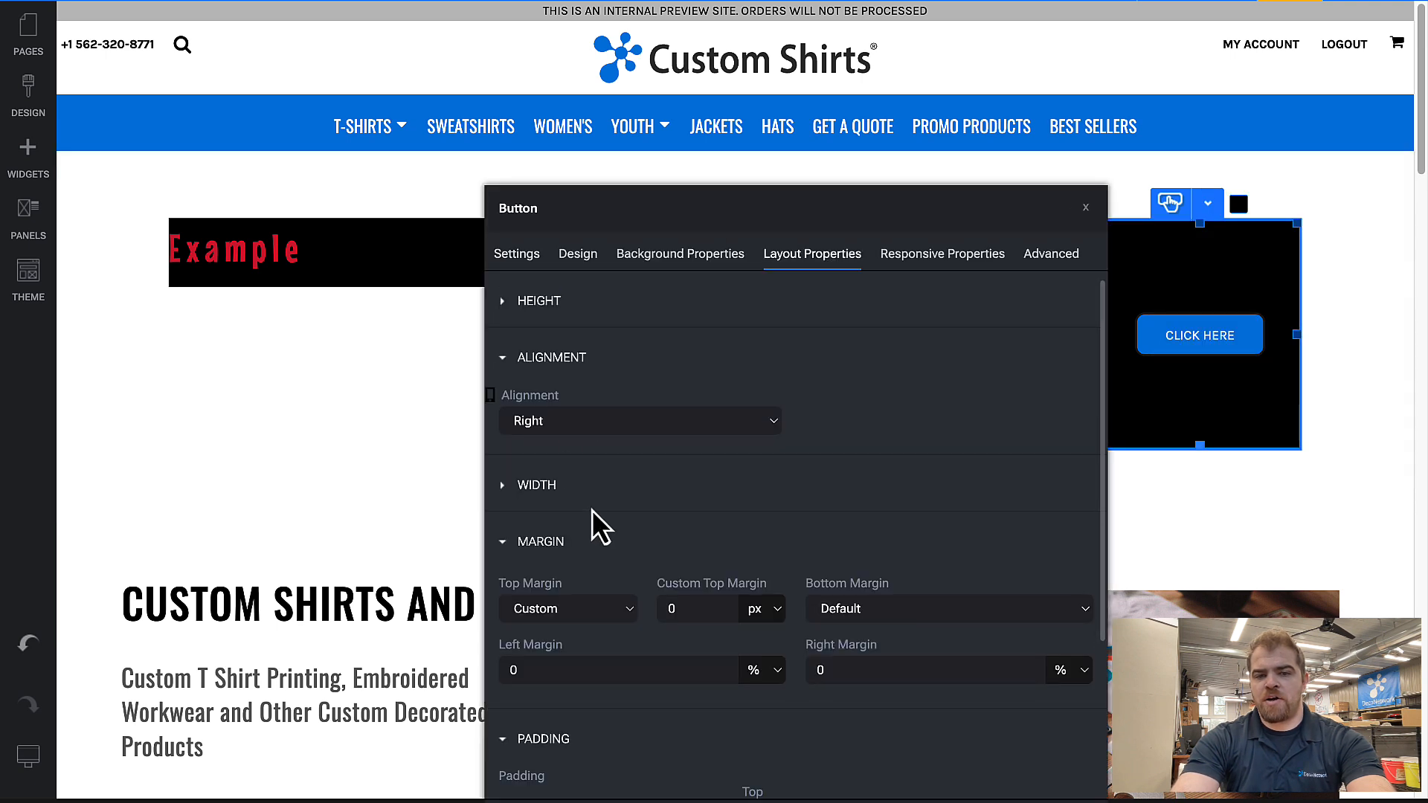
# Step: Try a 94 px top margin by moving the button widget's upper edge, and pull the edge back up to 0 px
pyautogui.moveTo(1199, 223); pyautogui.dragTo(1198, 312)
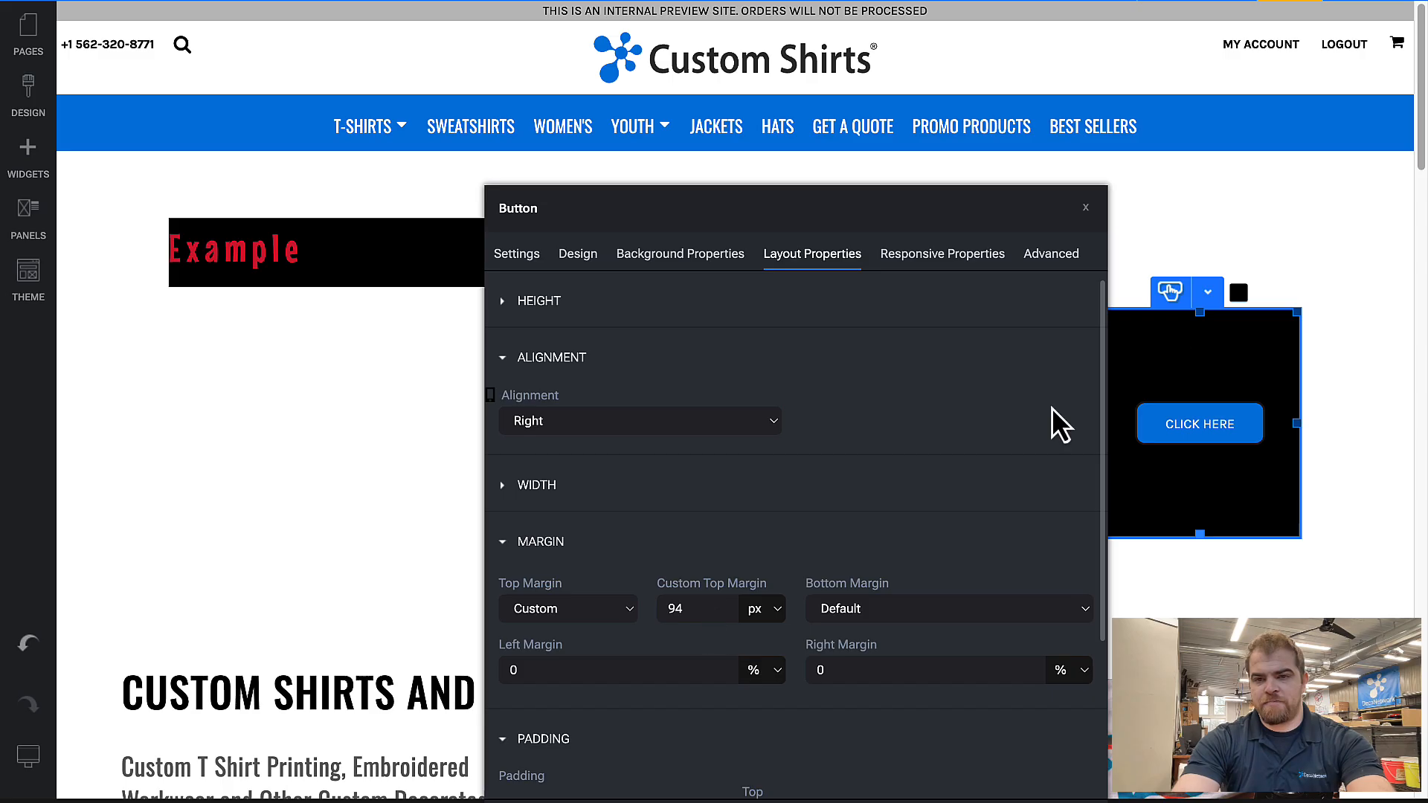
pyautogui.click(1242, 237)
pyautogui.moveTo(1200, 310); pyautogui.dragTo(1184, 143)
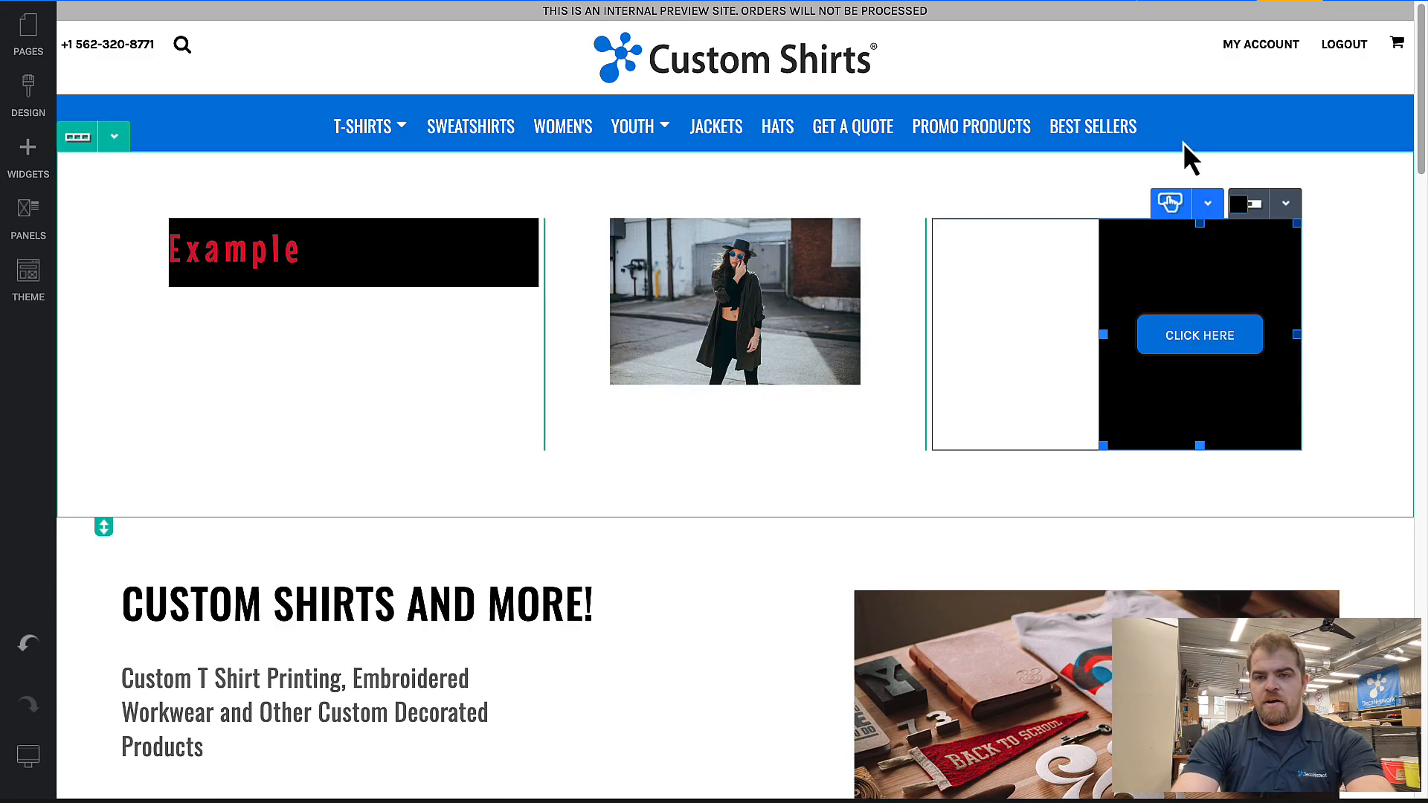
# Step: Set the button widget's entrance animation to Fade in, and open its responsive visibility settings
pyautogui.doubleClick(1184, 251)
pyautogui.click(816, 256)
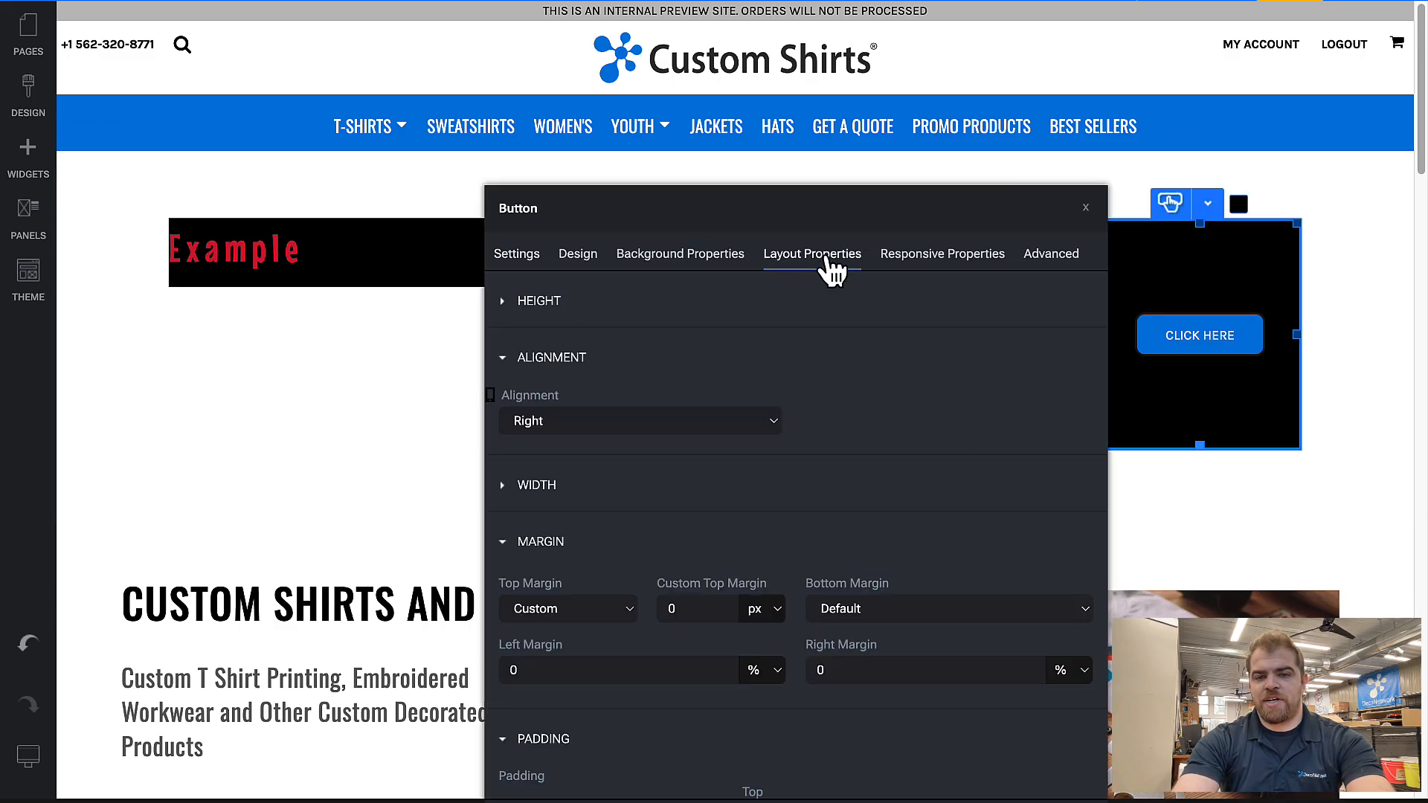
pyautogui.scroll(-3, 790, 401)
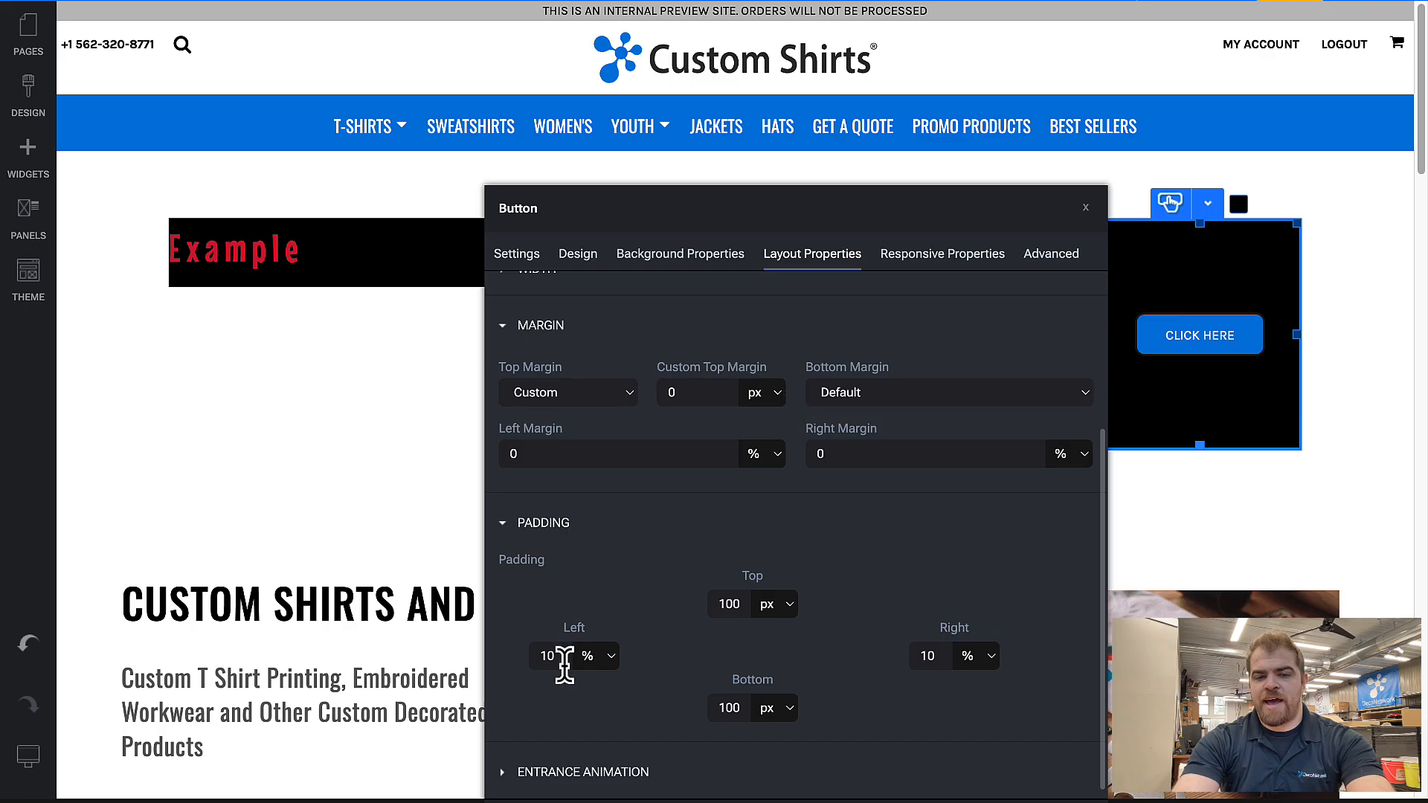
pyautogui.click(569, 778)
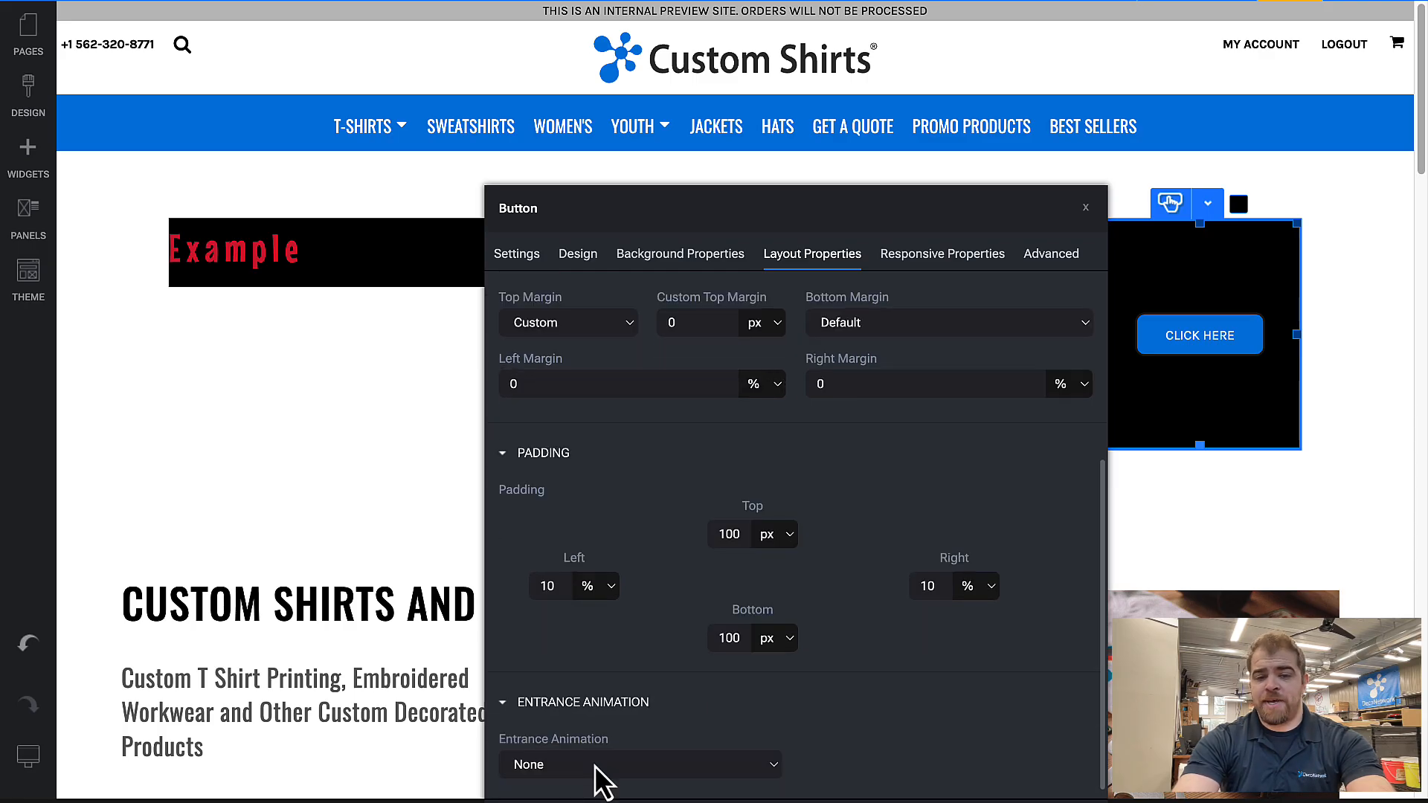
pyautogui.click(595, 778)
pyautogui.click(598, 786)
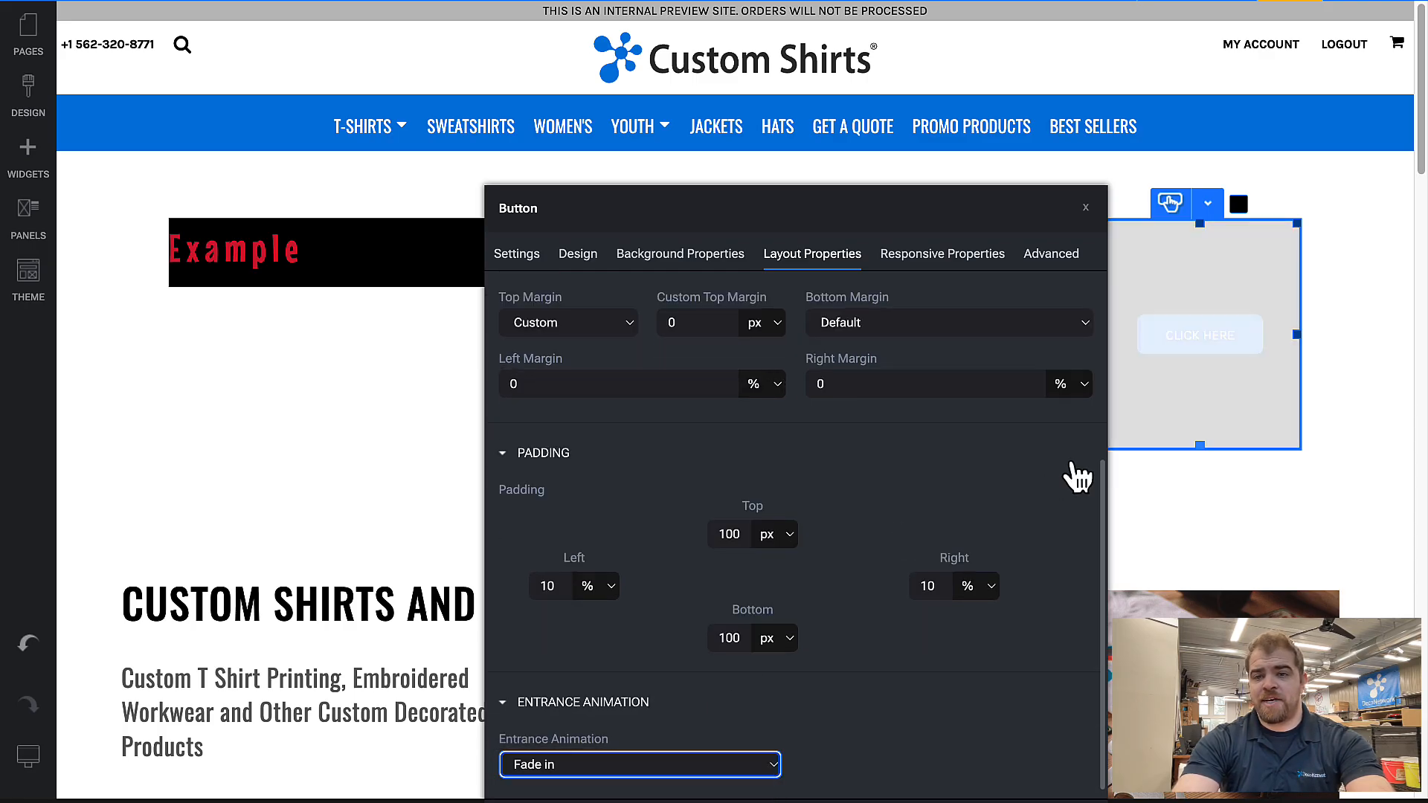
pyautogui.click(998, 457)
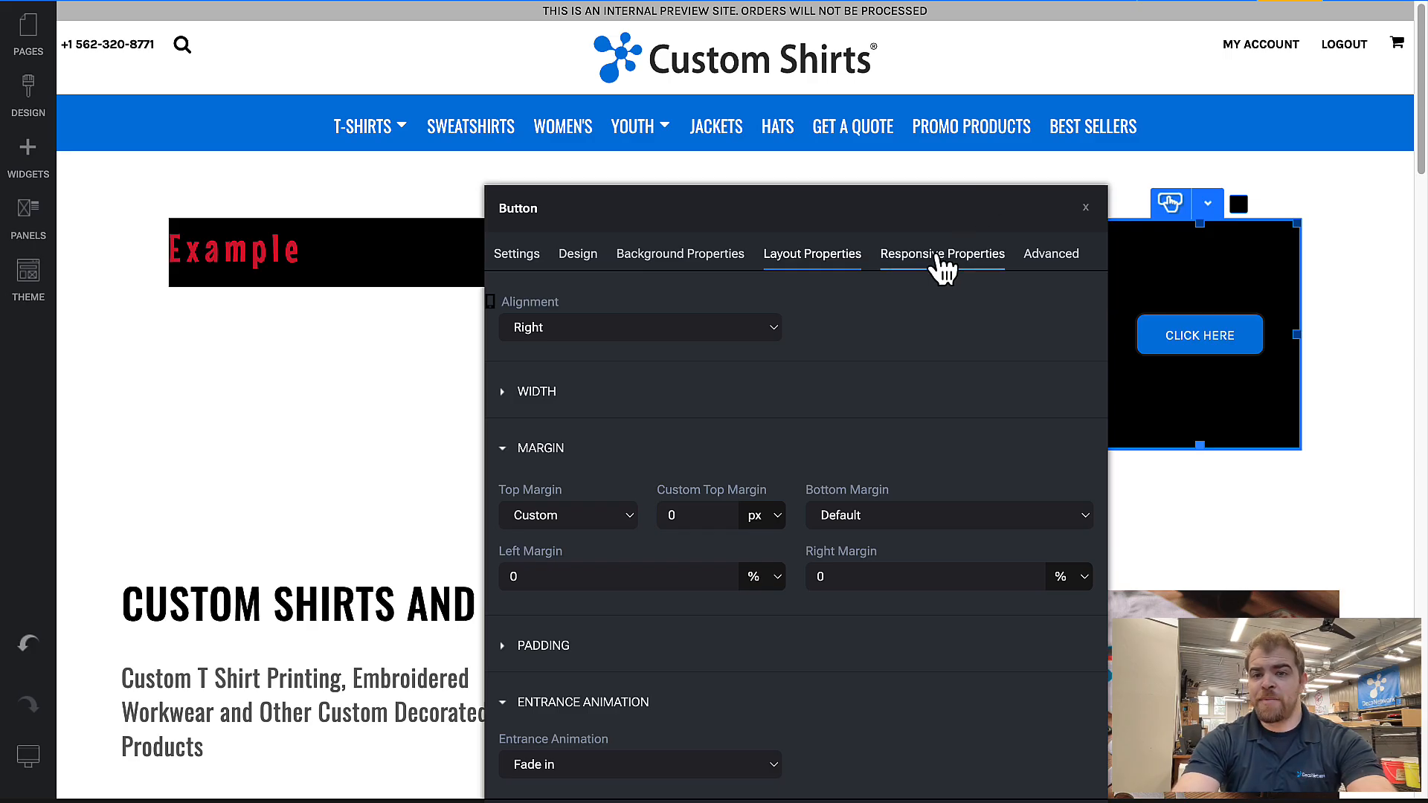
pyautogui.click(943, 269)
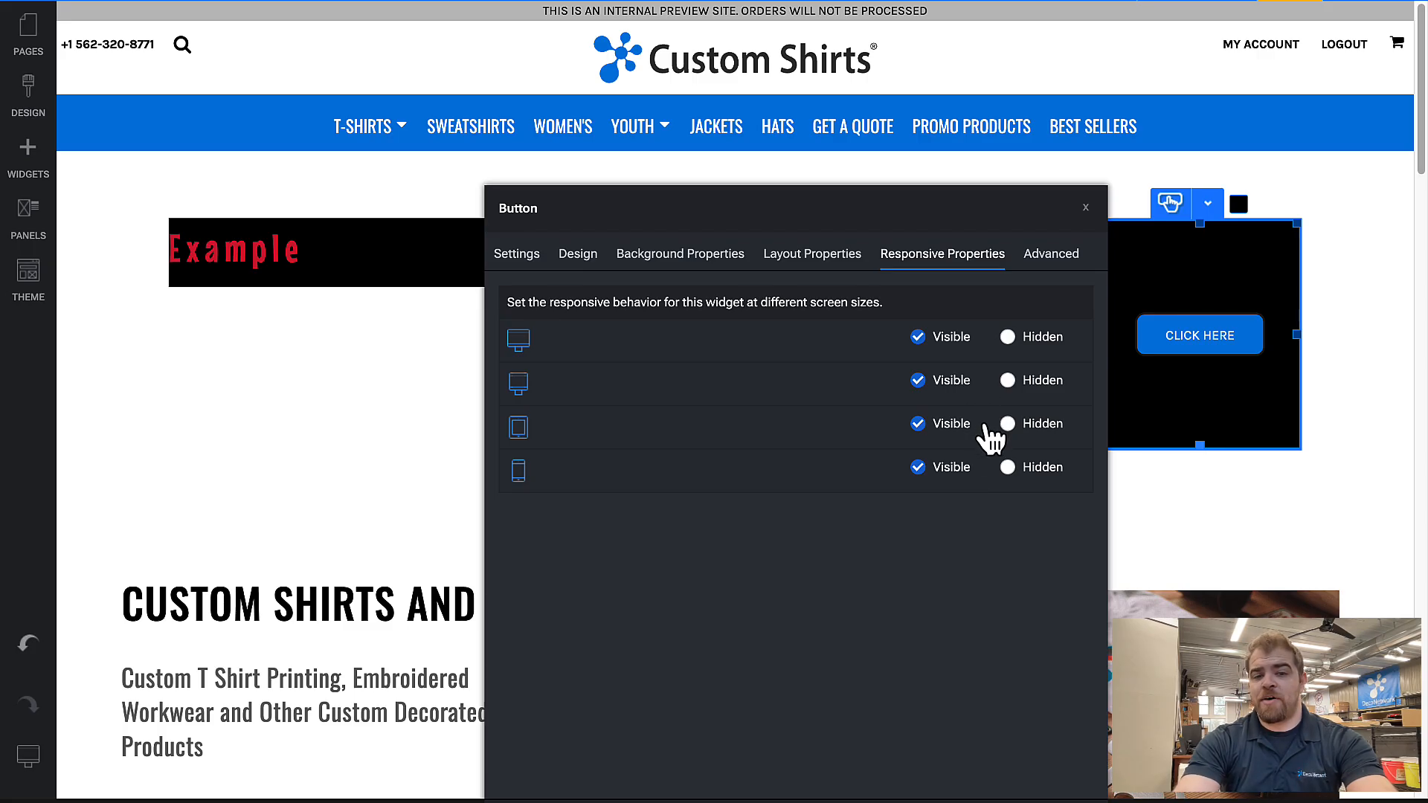
# Step: Hide the button widget on mobile screens and check the section in the mobile device preview
pyautogui.click(1042, 468)
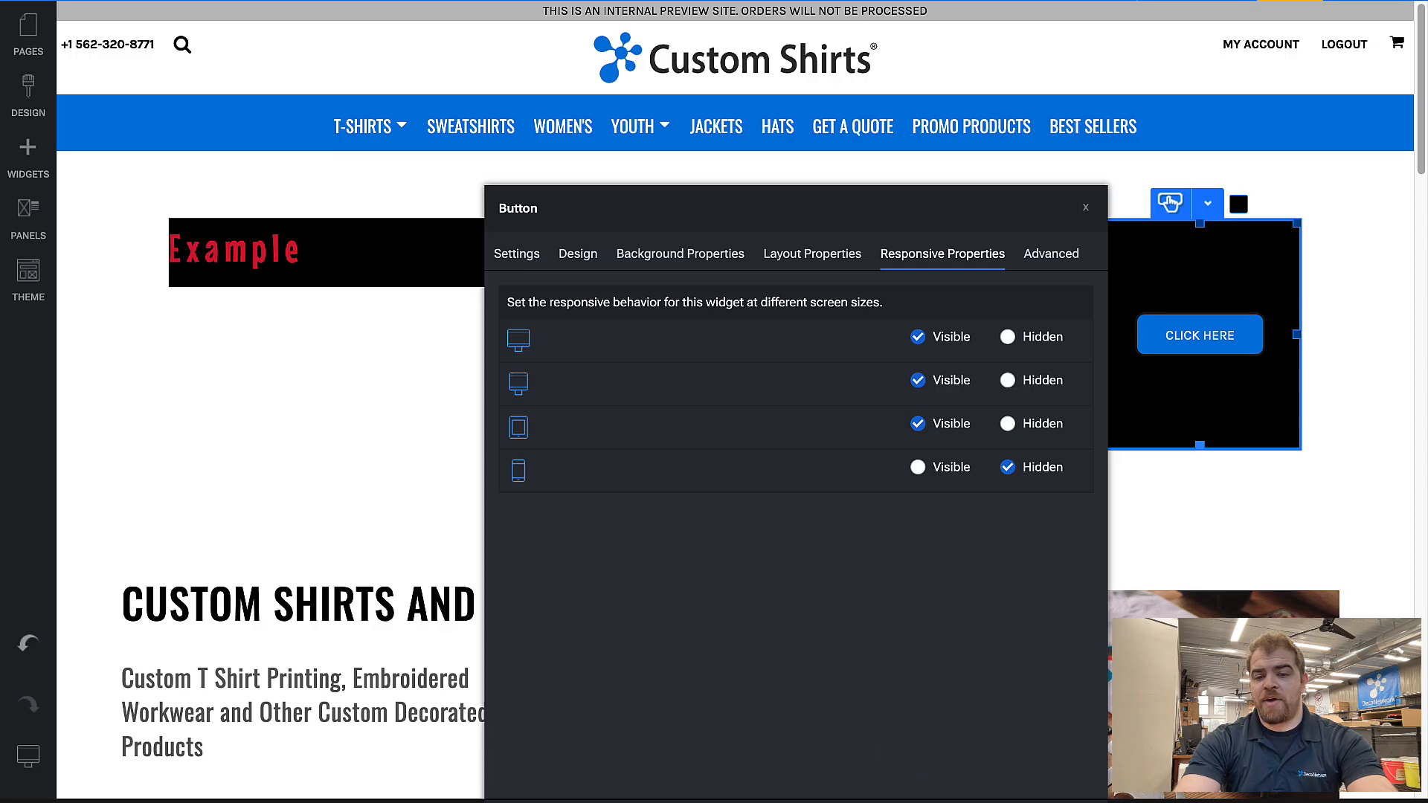
pyautogui.click(883, 800)
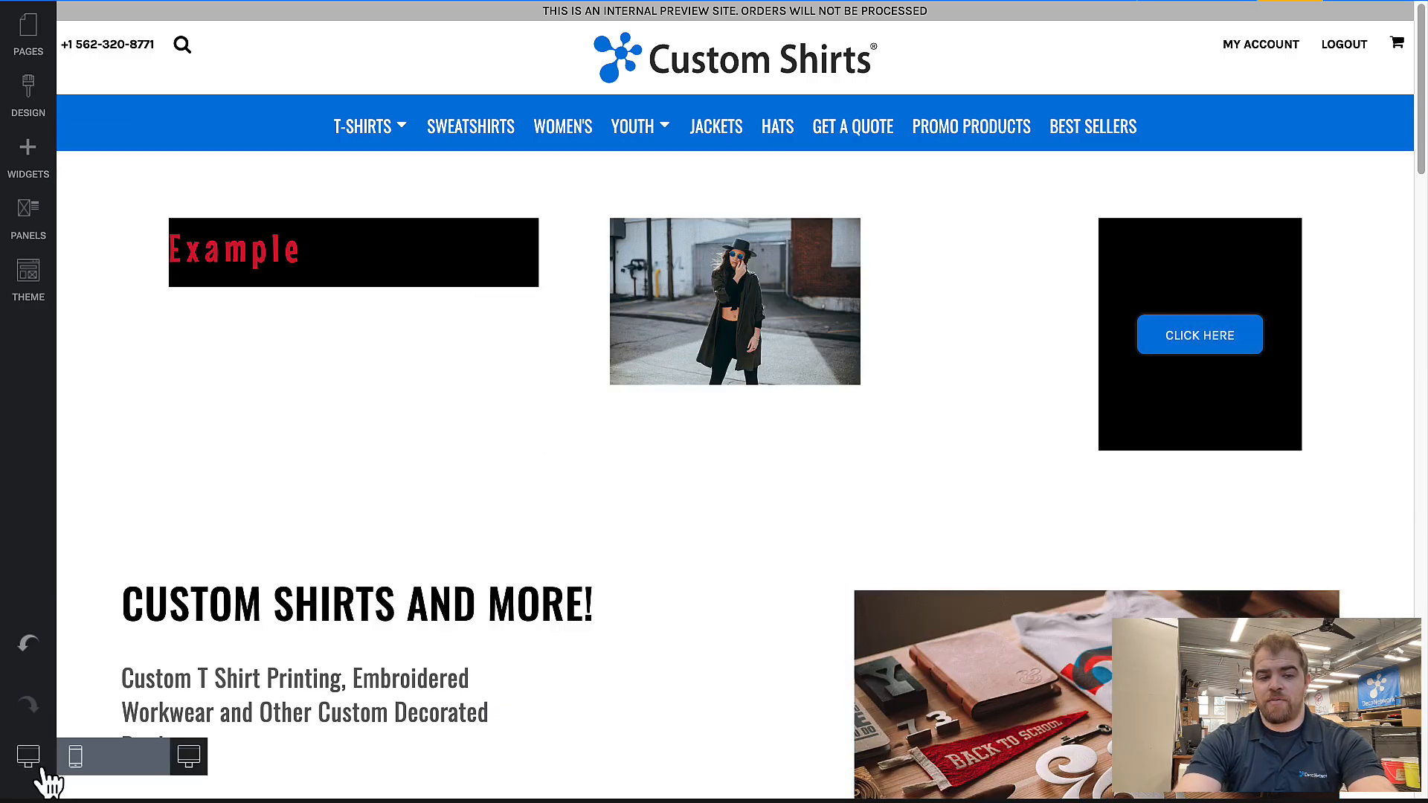
pyautogui.click(75, 766)
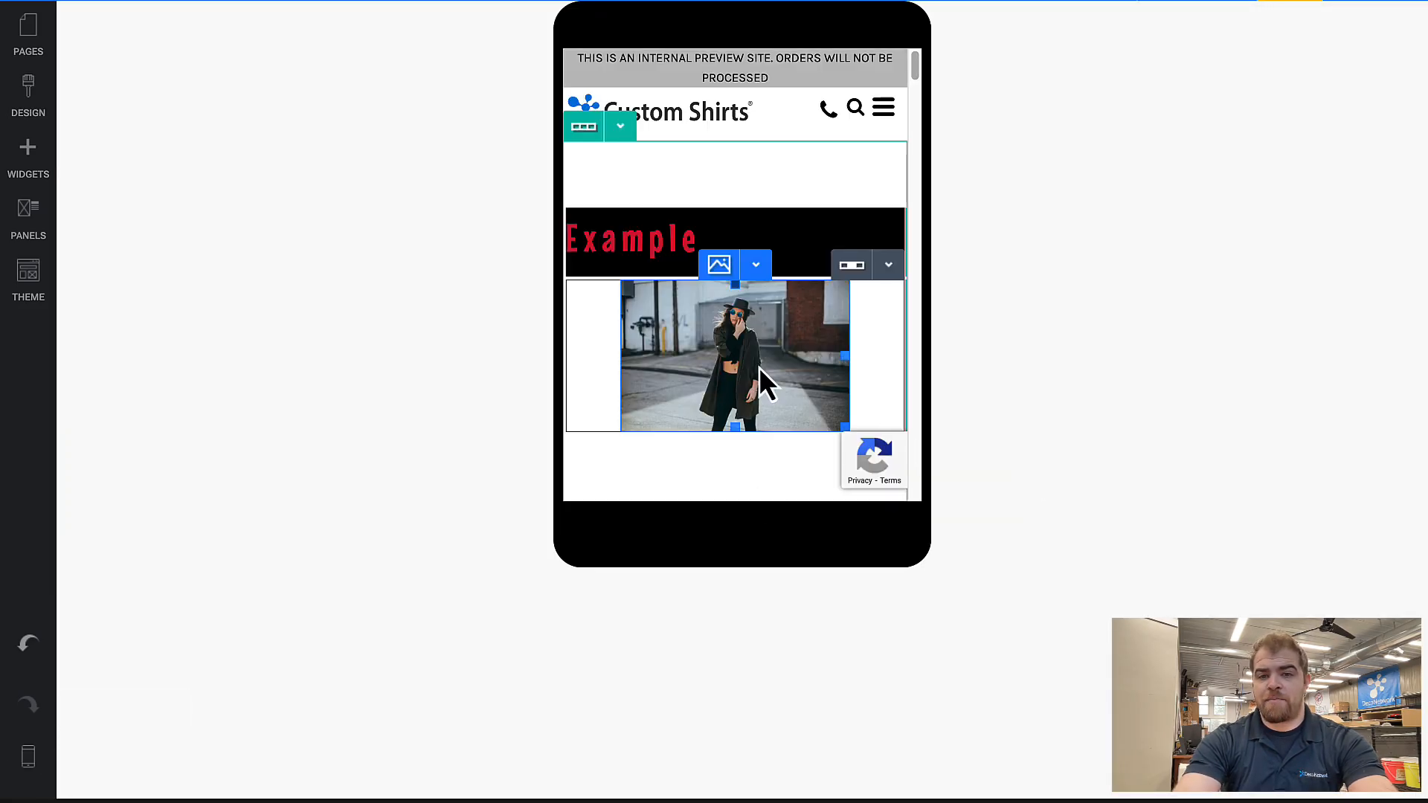
pyautogui.scroll(-3, 758, 367)
pyautogui.scroll(1, 699, 353)
pyautogui.moveTo(26, 758)
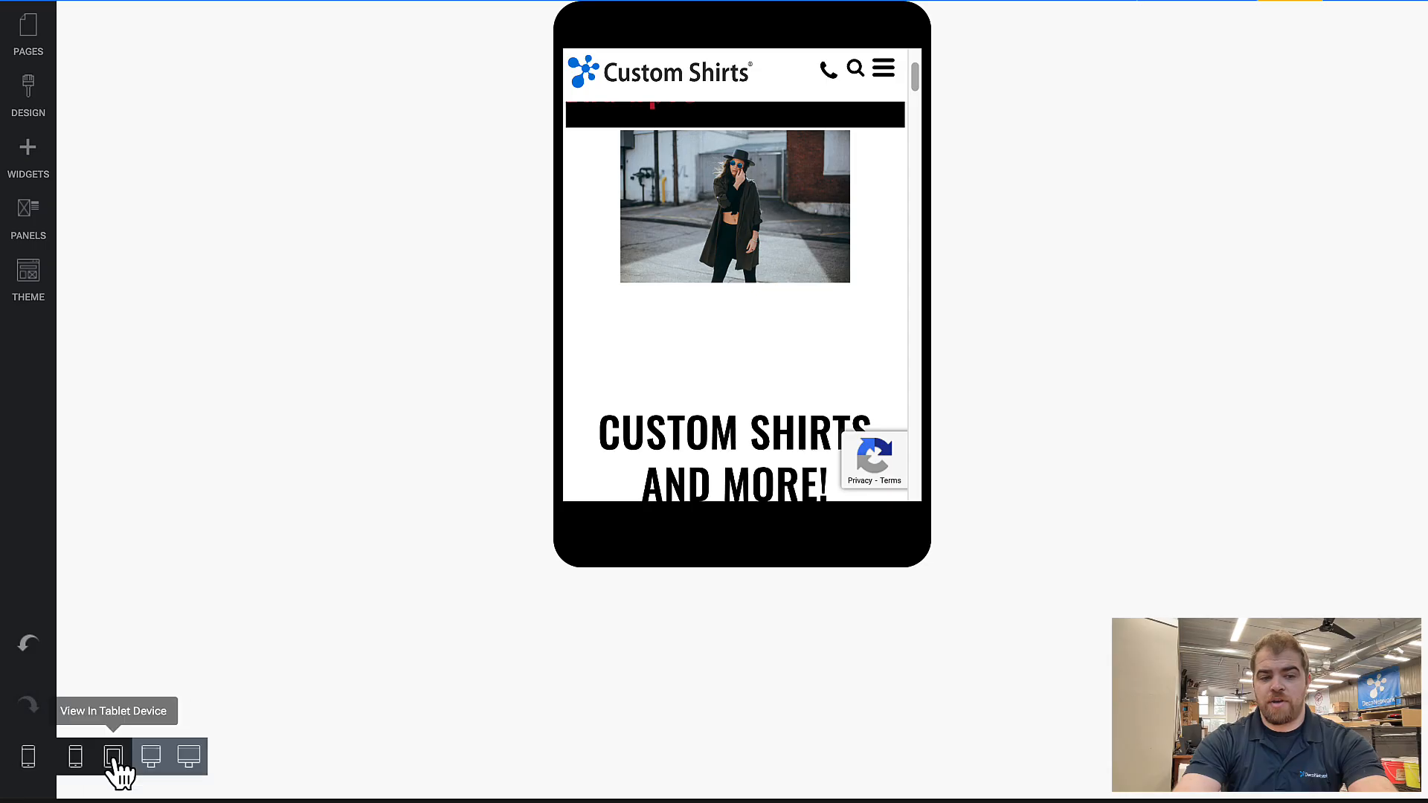
# Step: Check the section in the tablet preview, make the button widget visible on mobile again, and return to the wide monitor view after checking mobile
pyautogui.click(112, 766)
pyautogui.scroll(2, 708, 399)
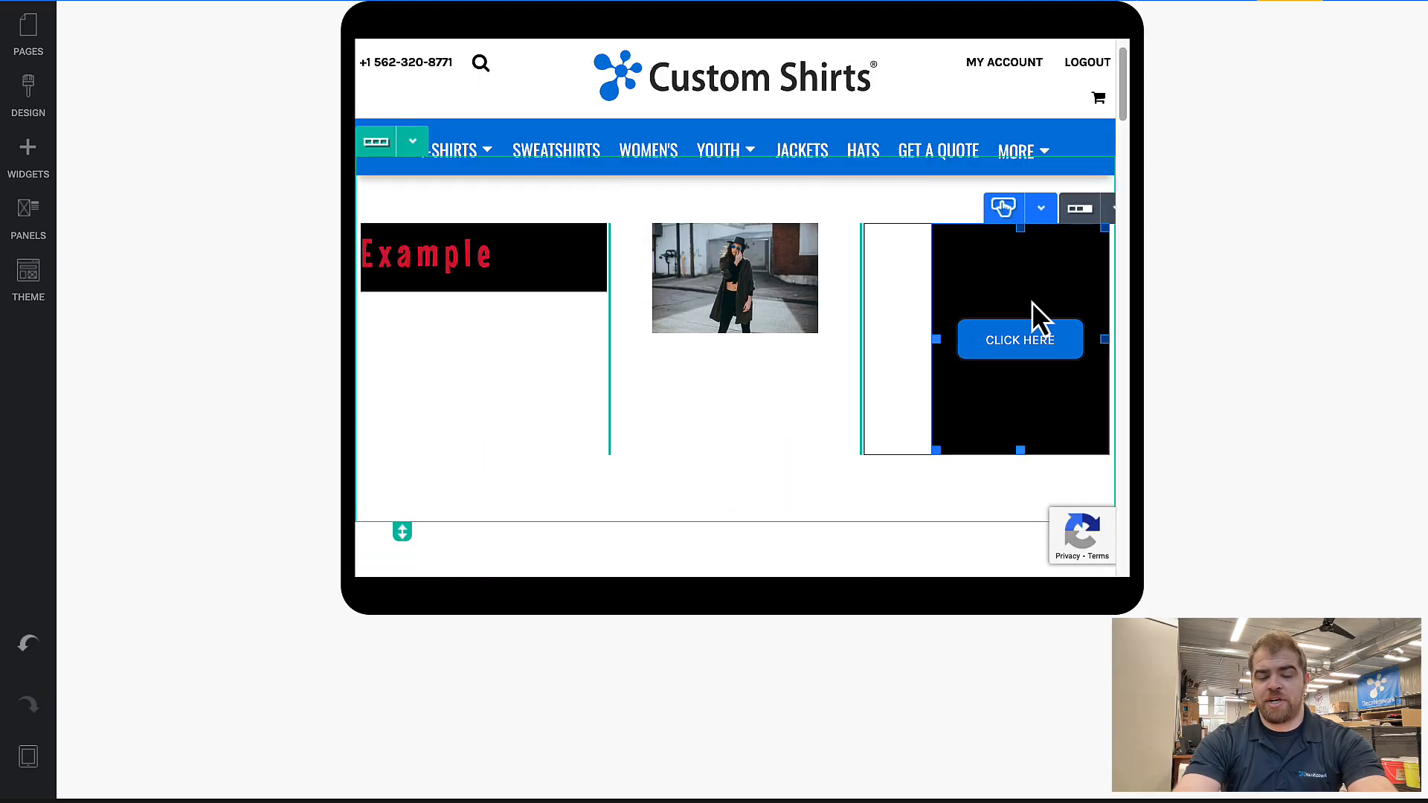
pyautogui.click(1030, 306)
pyautogui.click(757, 256)
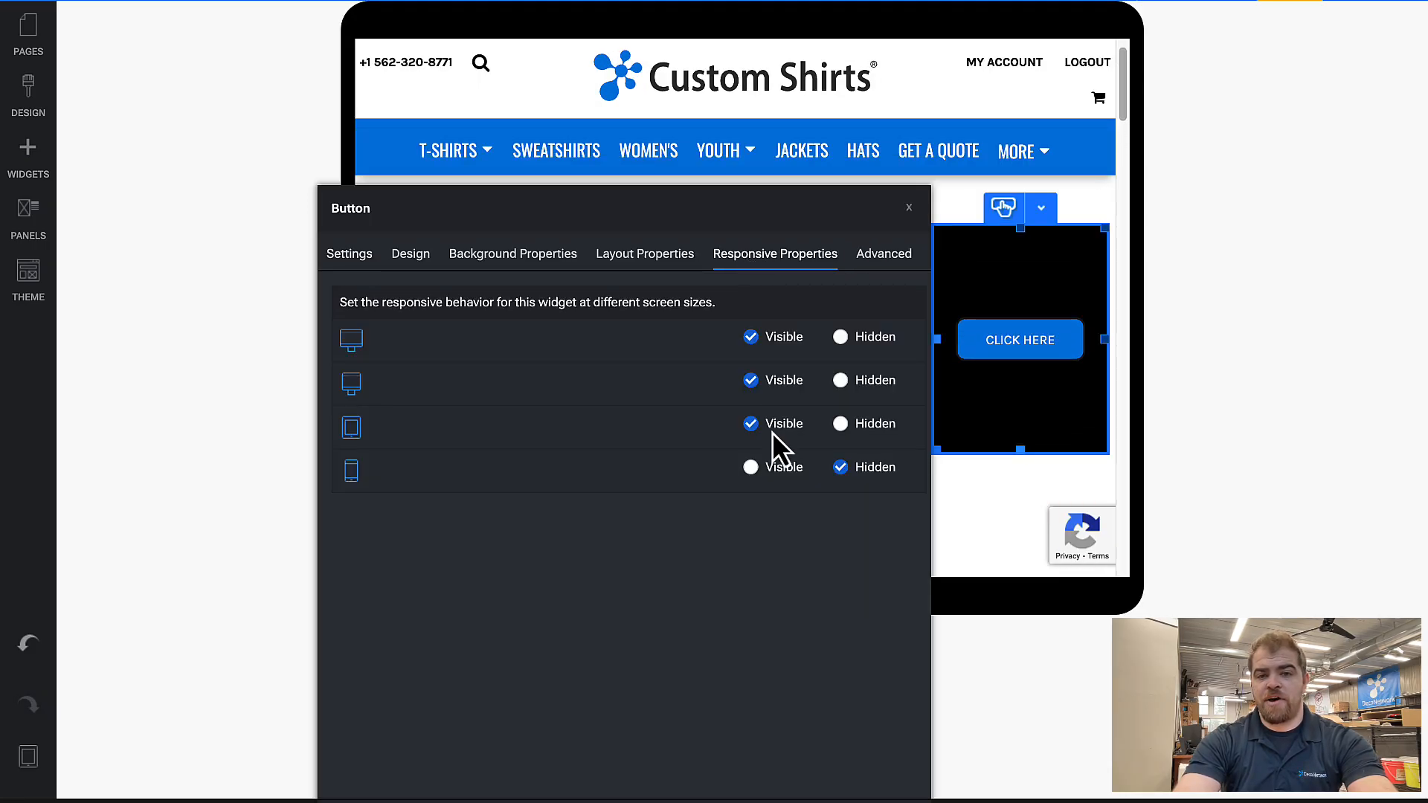
pyautogui.click(774, 469)
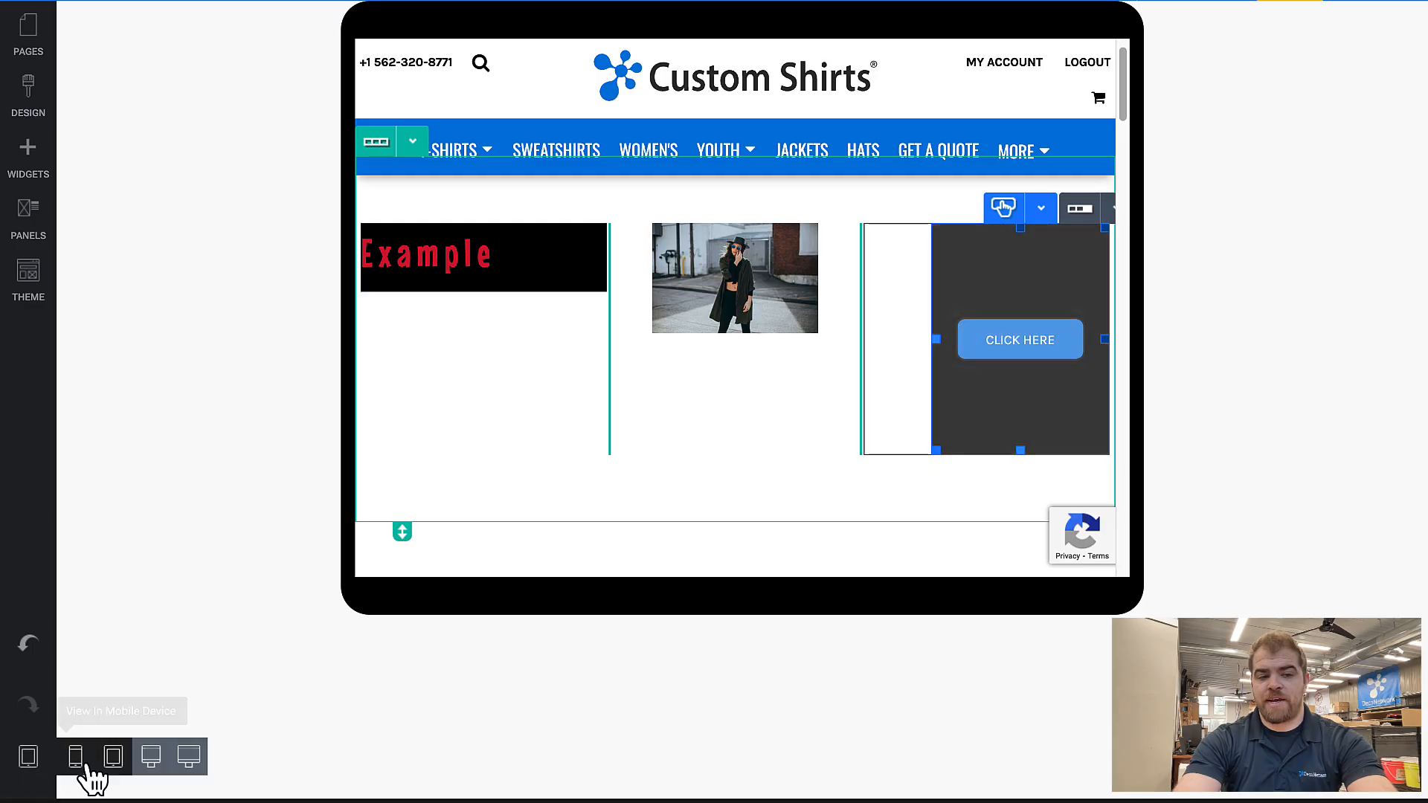
pyautogui.click(76, 760)
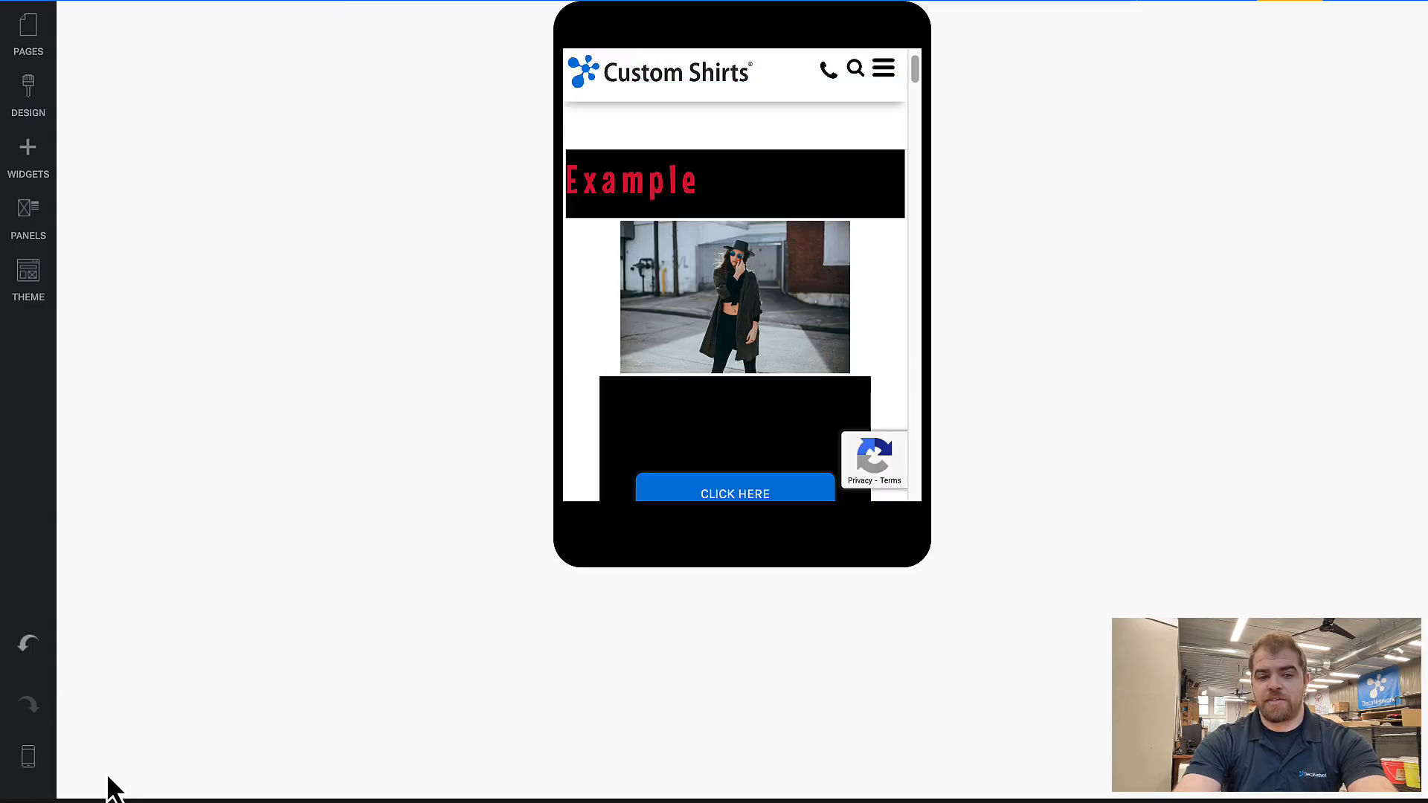
pyautogui.moveTo(28, 765)
pyautogui.click(186, 759)
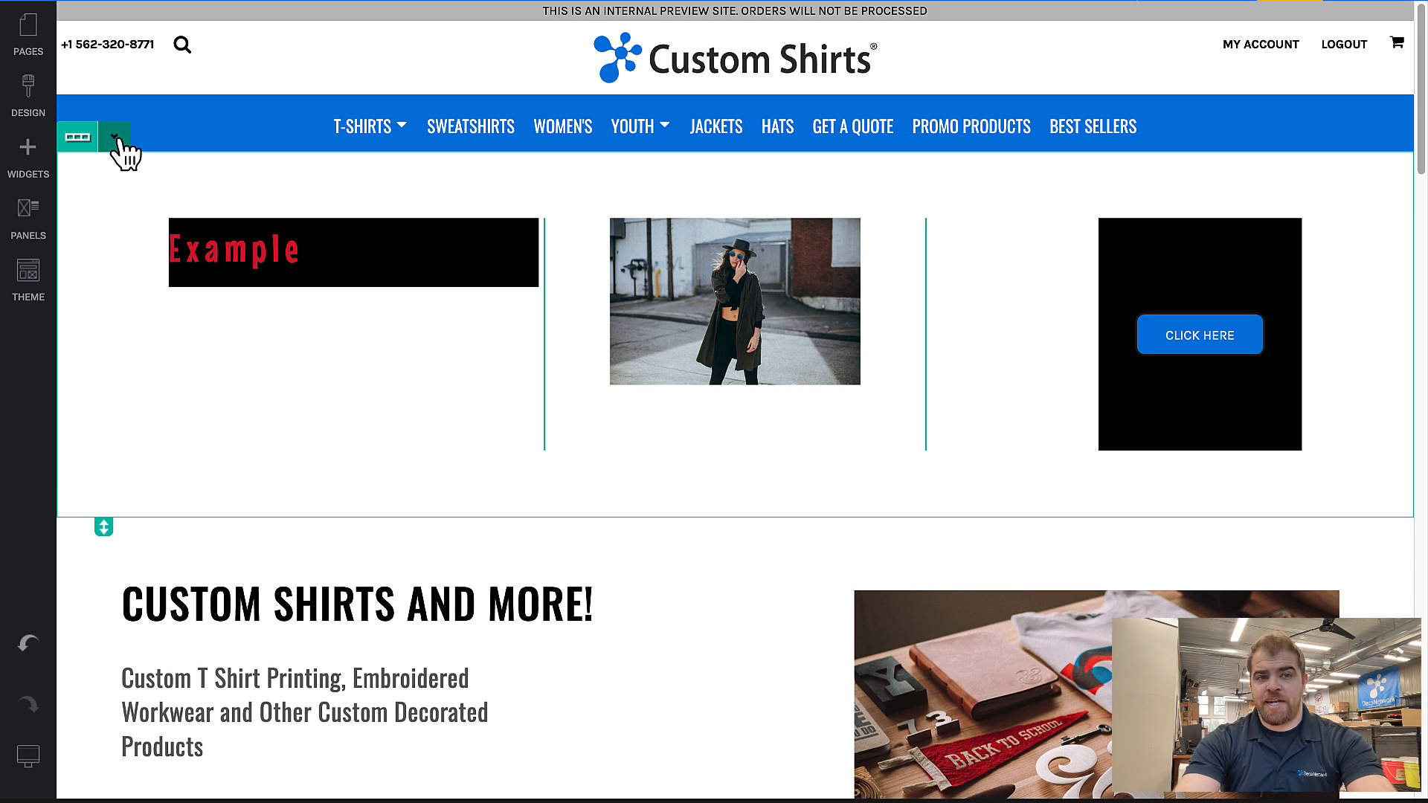
# Step: Set the background color of the three-column row to Crimson
pyautogui.click(115, 139)
pyautogui.click(126, 170)
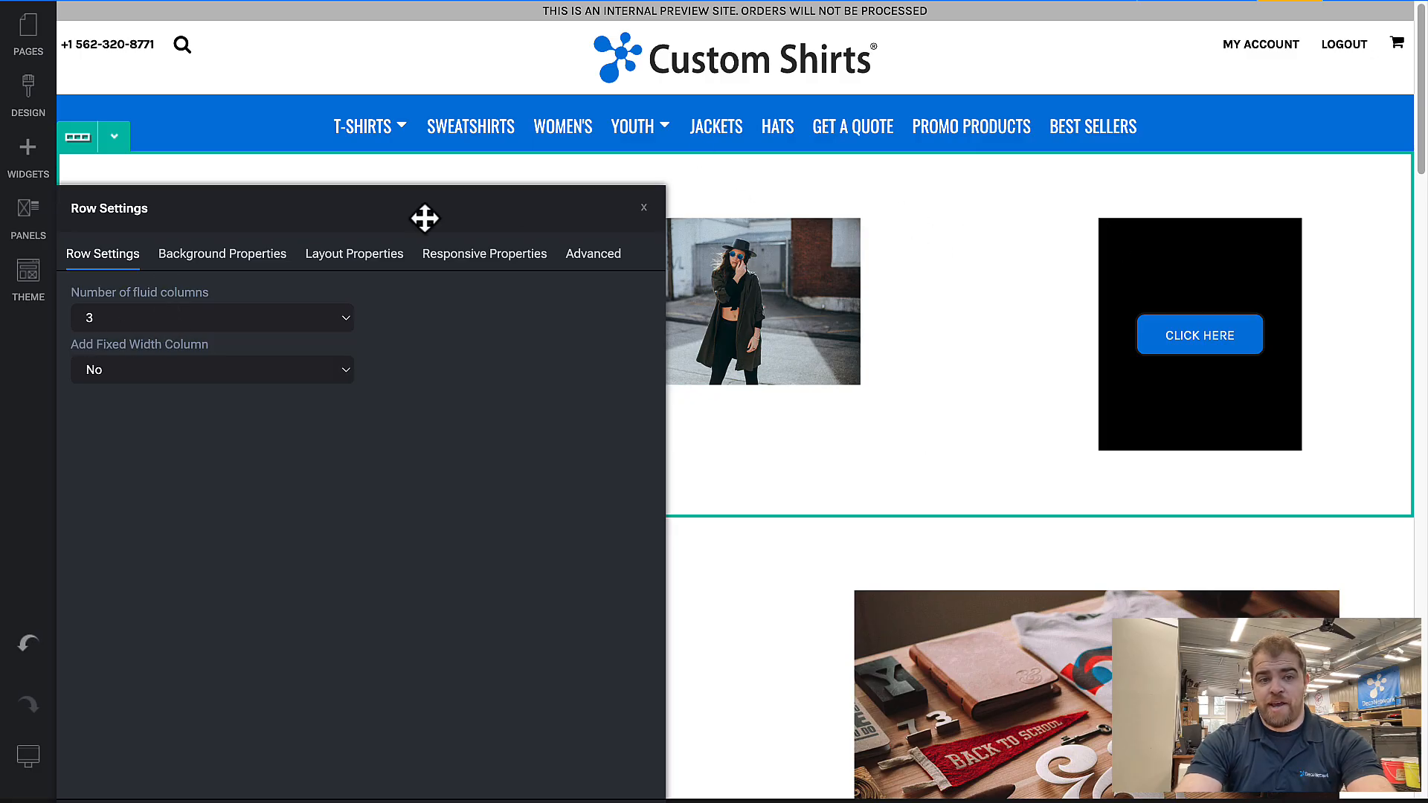
pyautogui.click(212, 256)
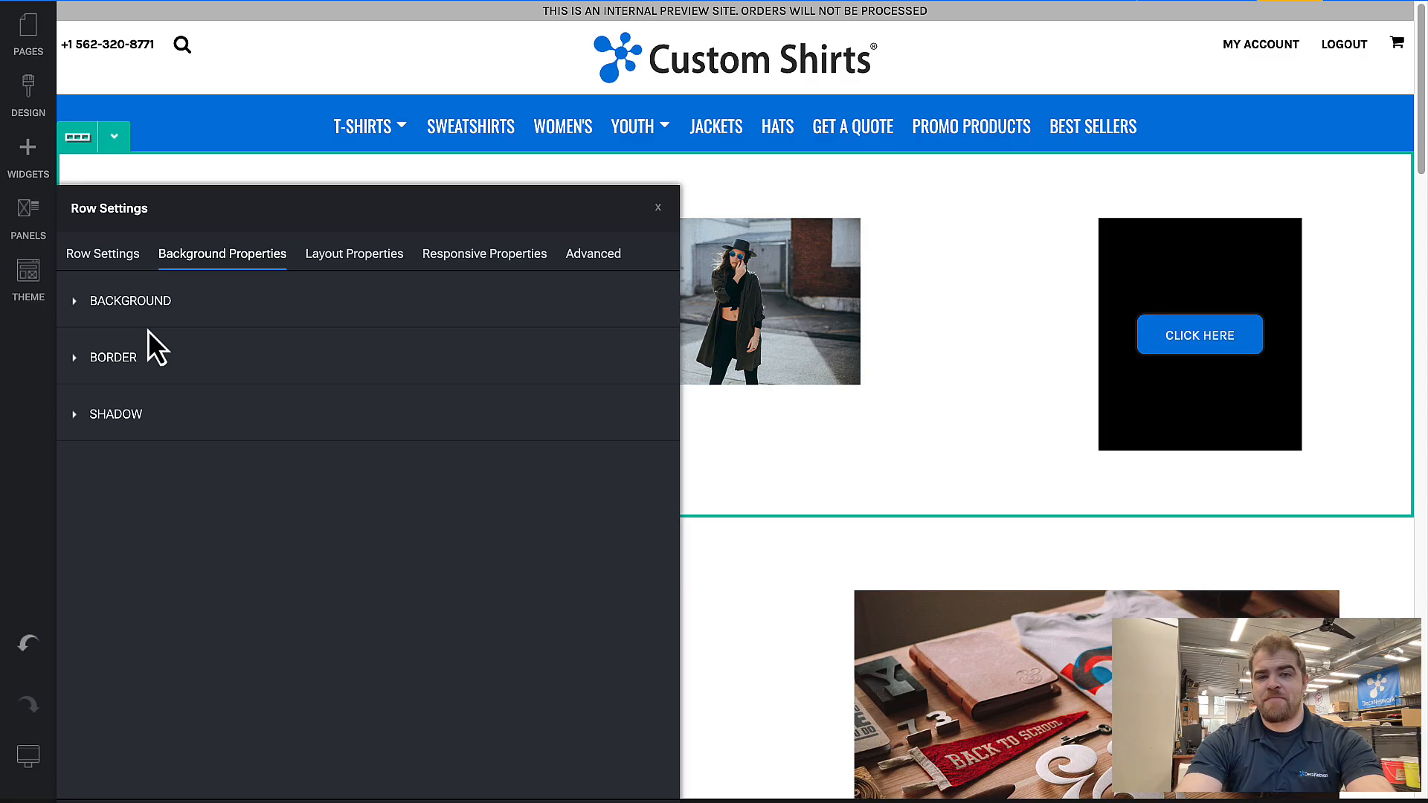
pyautogui.click(138, 305)
pyautogui.click(105, 418)
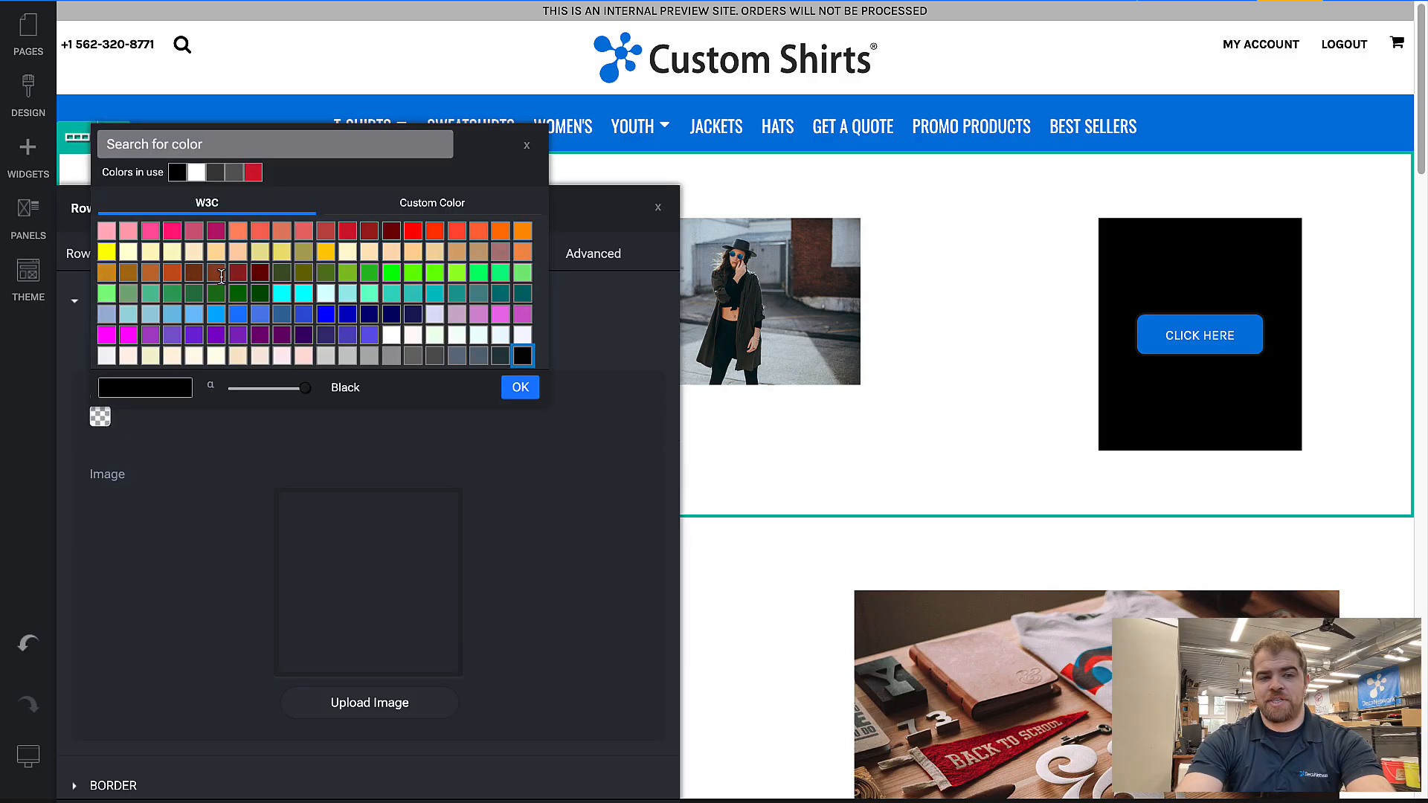
pyautogui.click(254, 173)
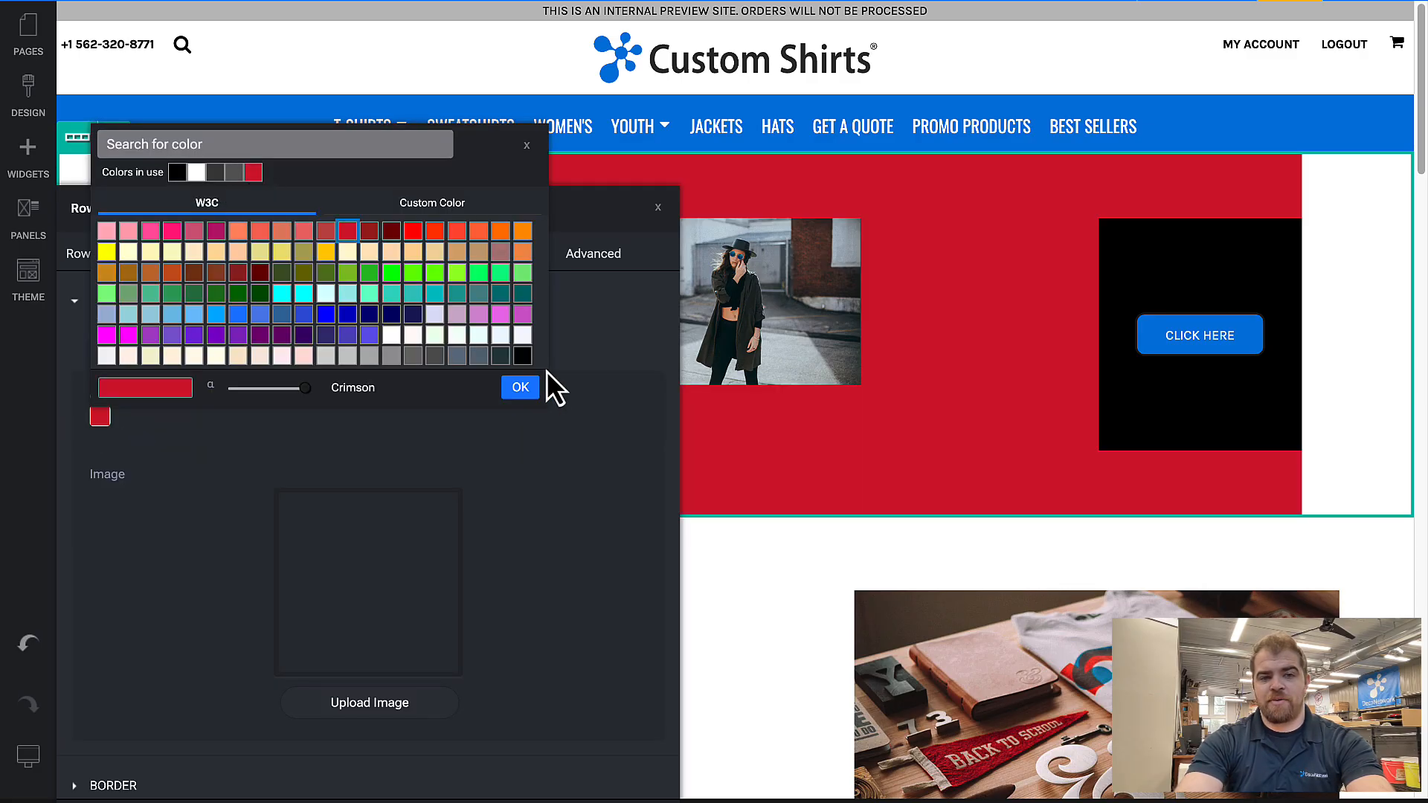
pyautogui.click(525, 386)
# Step: Stretch the row's background across the whole page width with Background Full Page Bleed
pyautogui.click(324, 256)
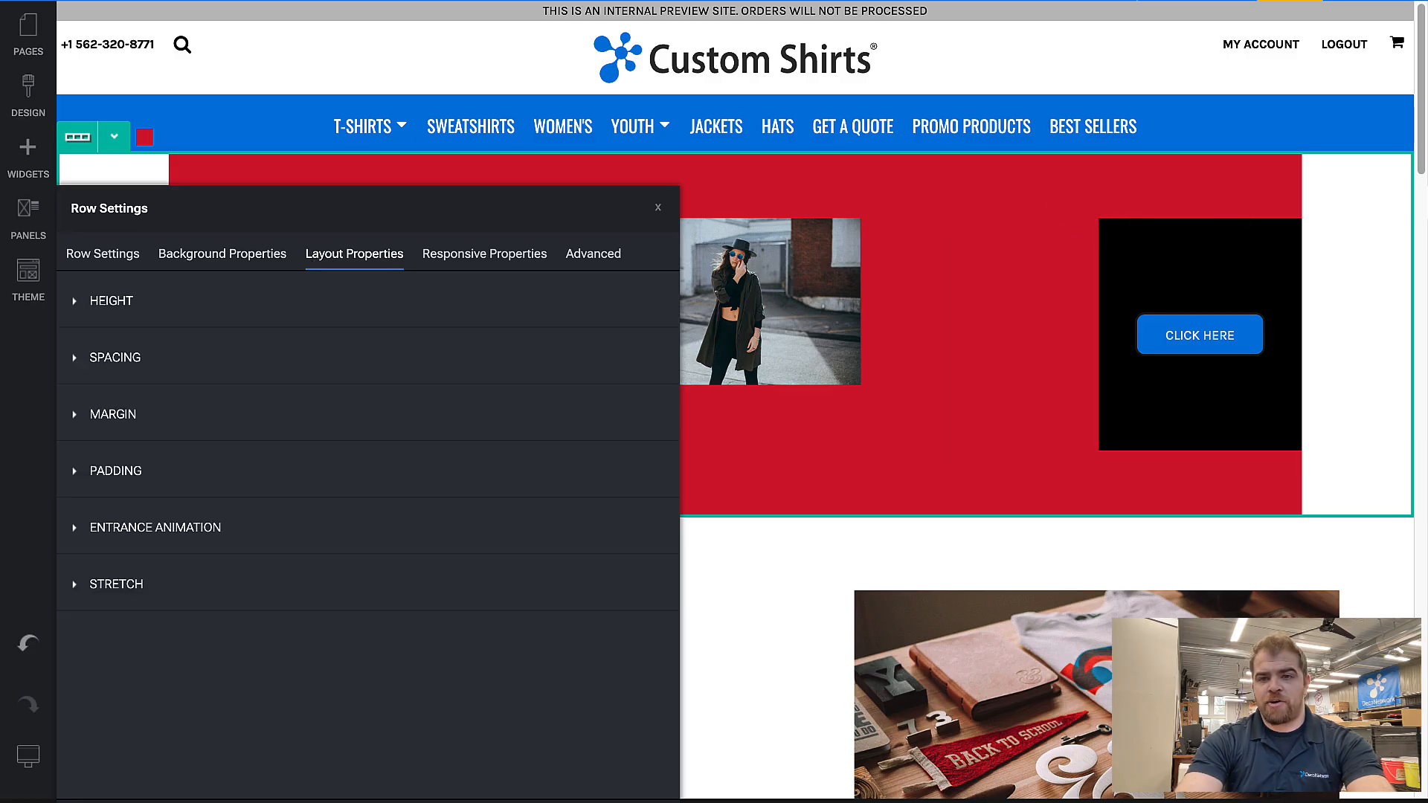
pyautogui.click(97, 591)
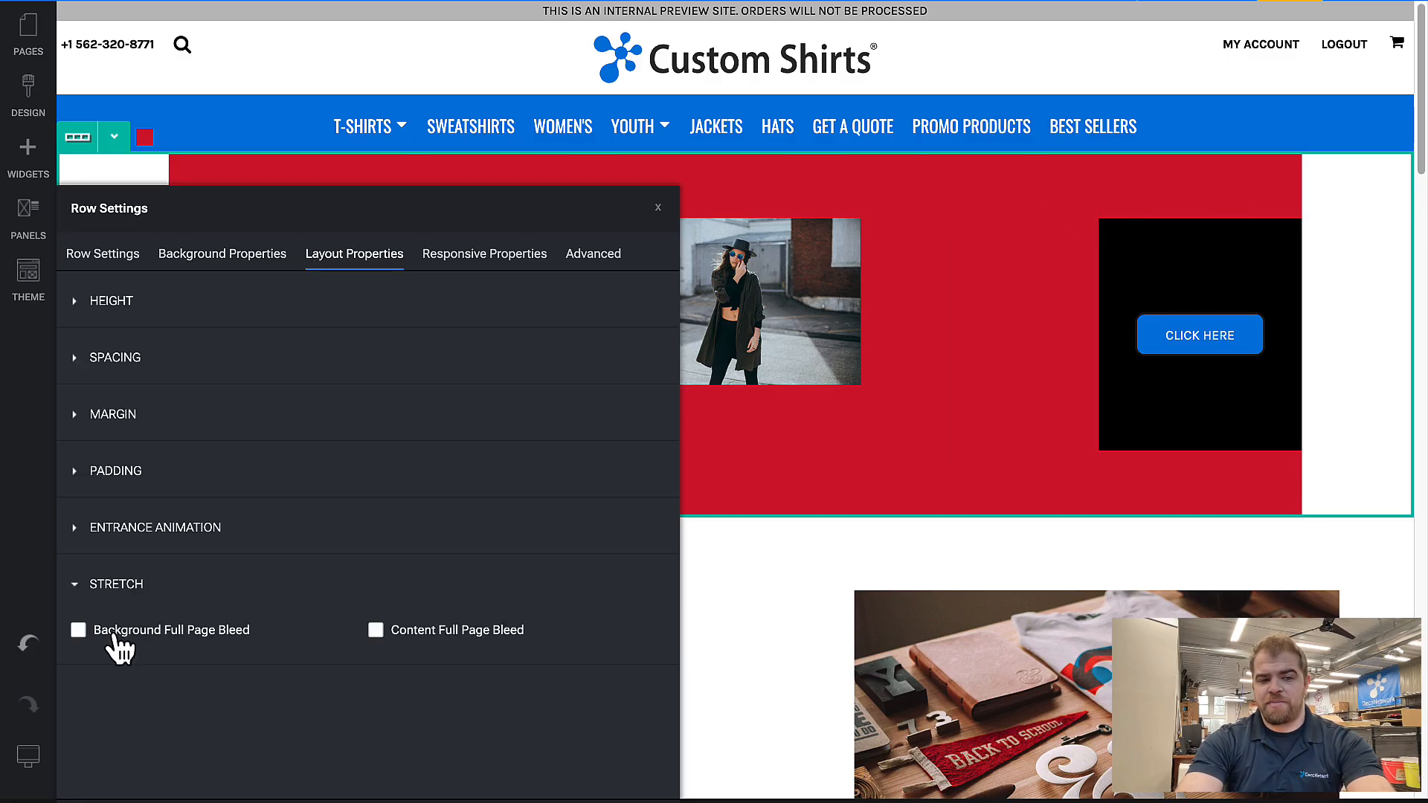
pyautogui.click(117, 637)
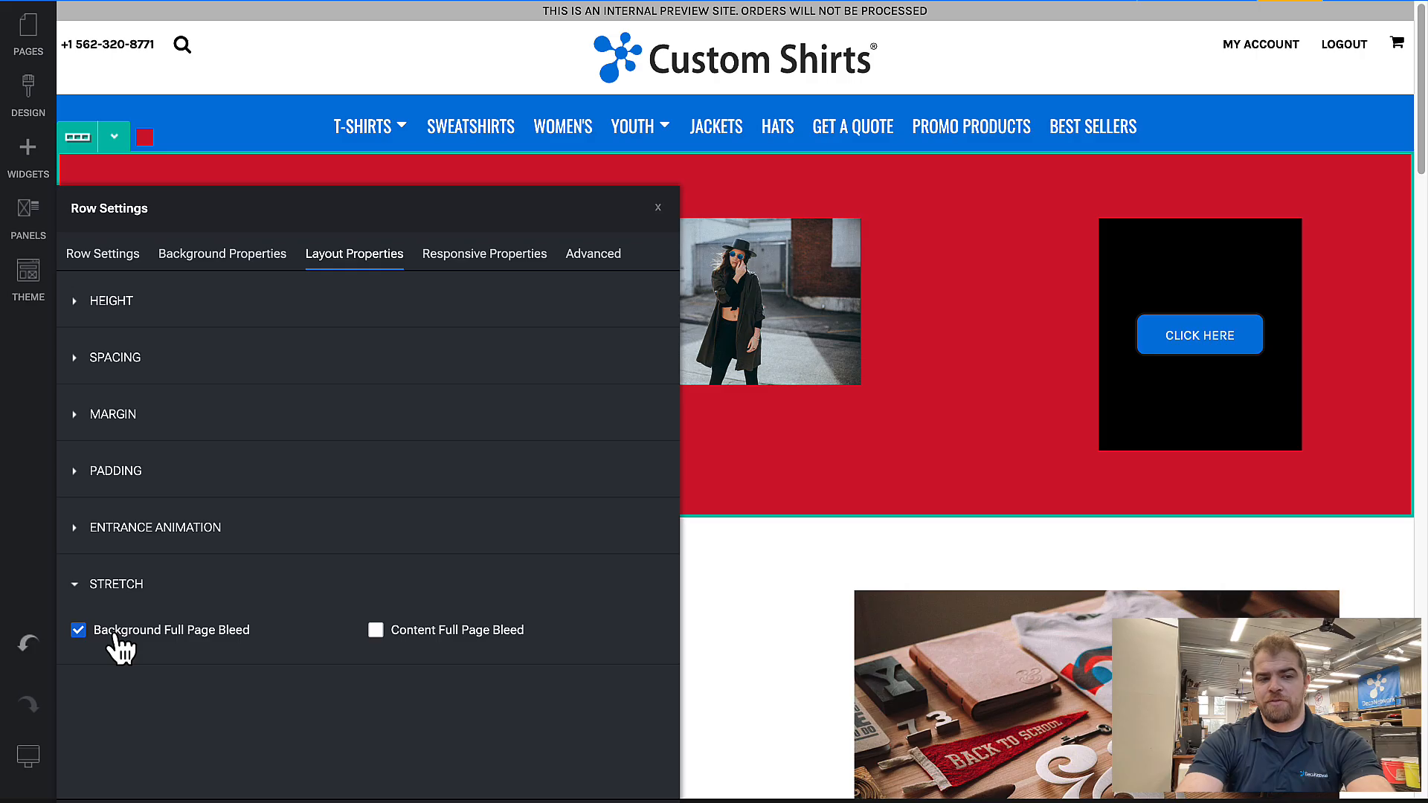
# Step: Try the row's top padding at 200 px and 250 px, and settle on 50 px
pyautogui.click(115, 484)
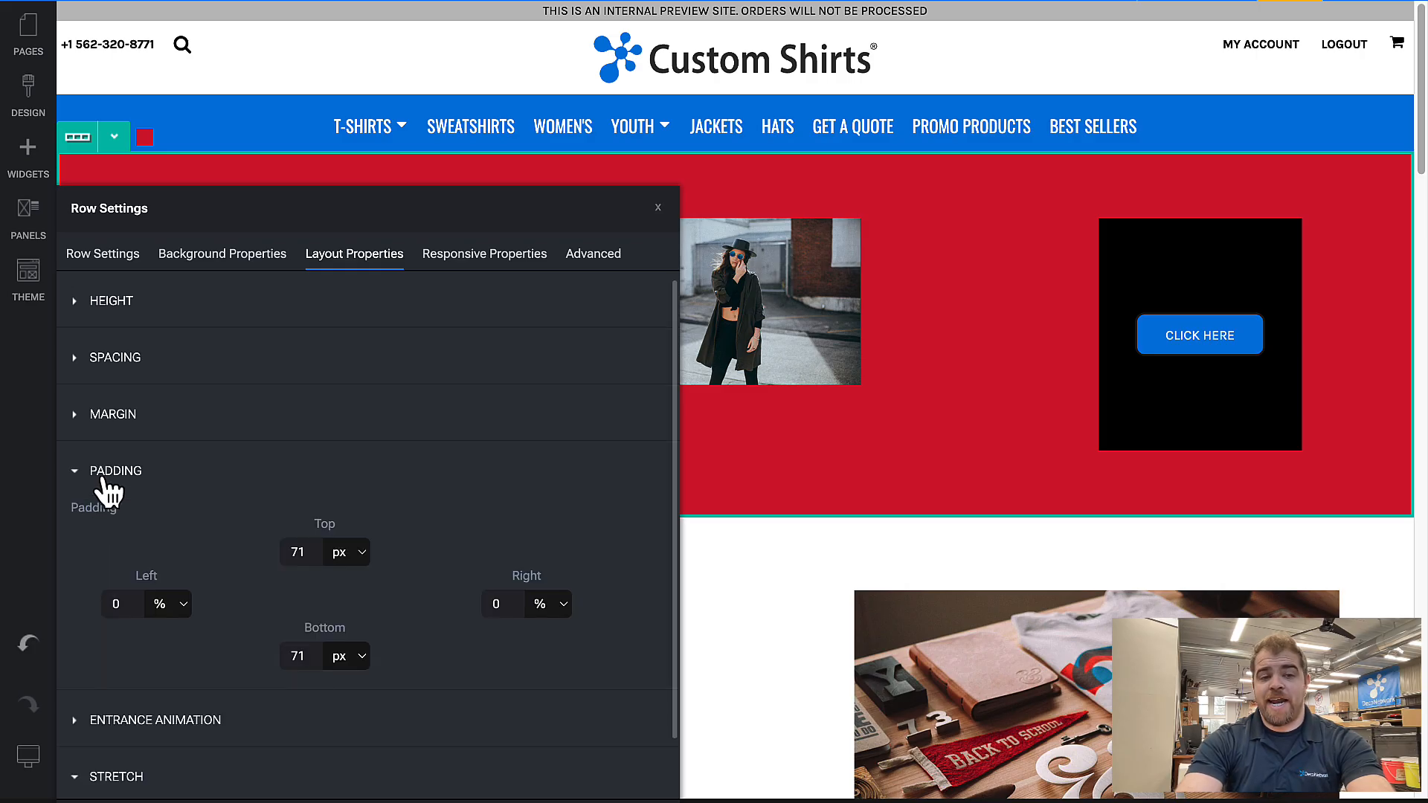
pyautogui.doubleClick(300, 550)
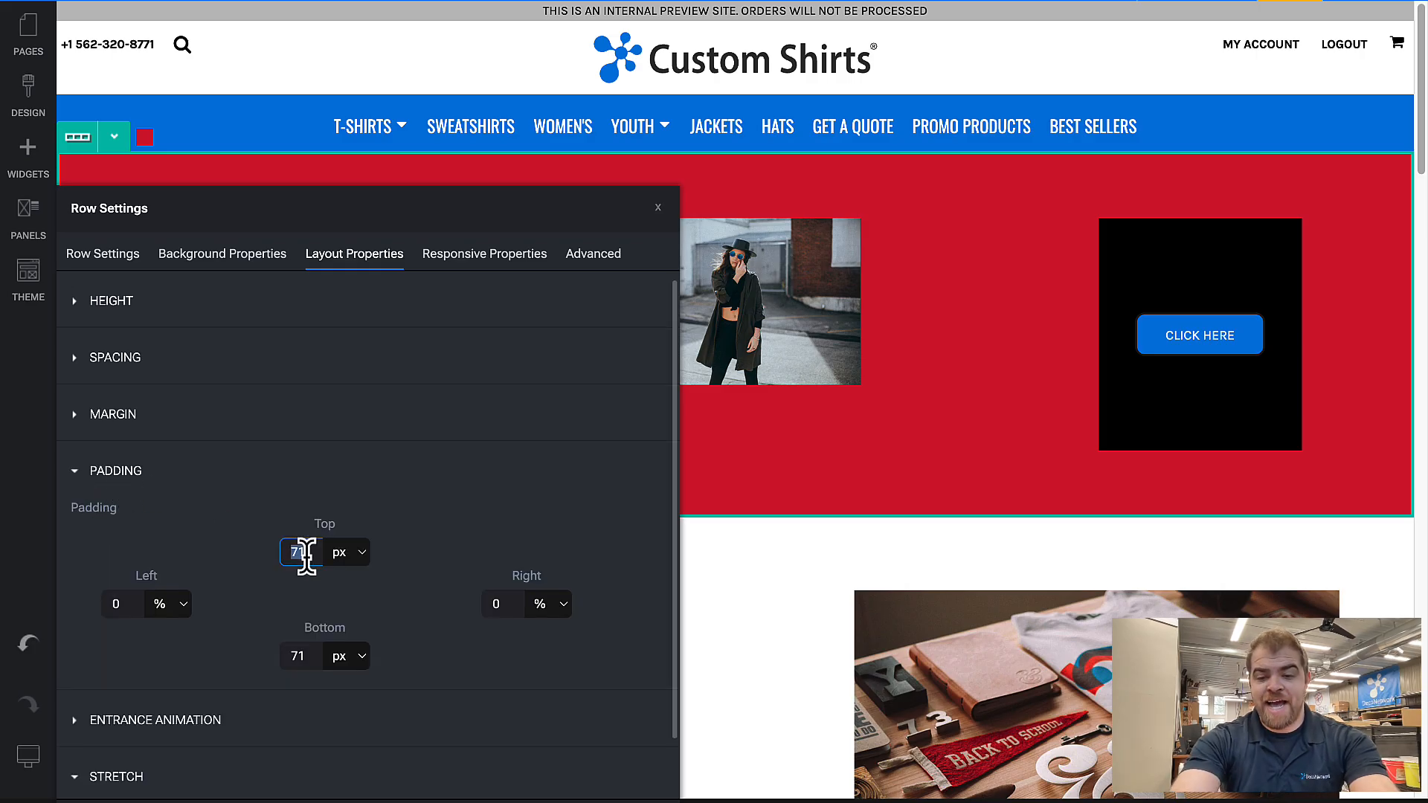
pyautogui.write('200')
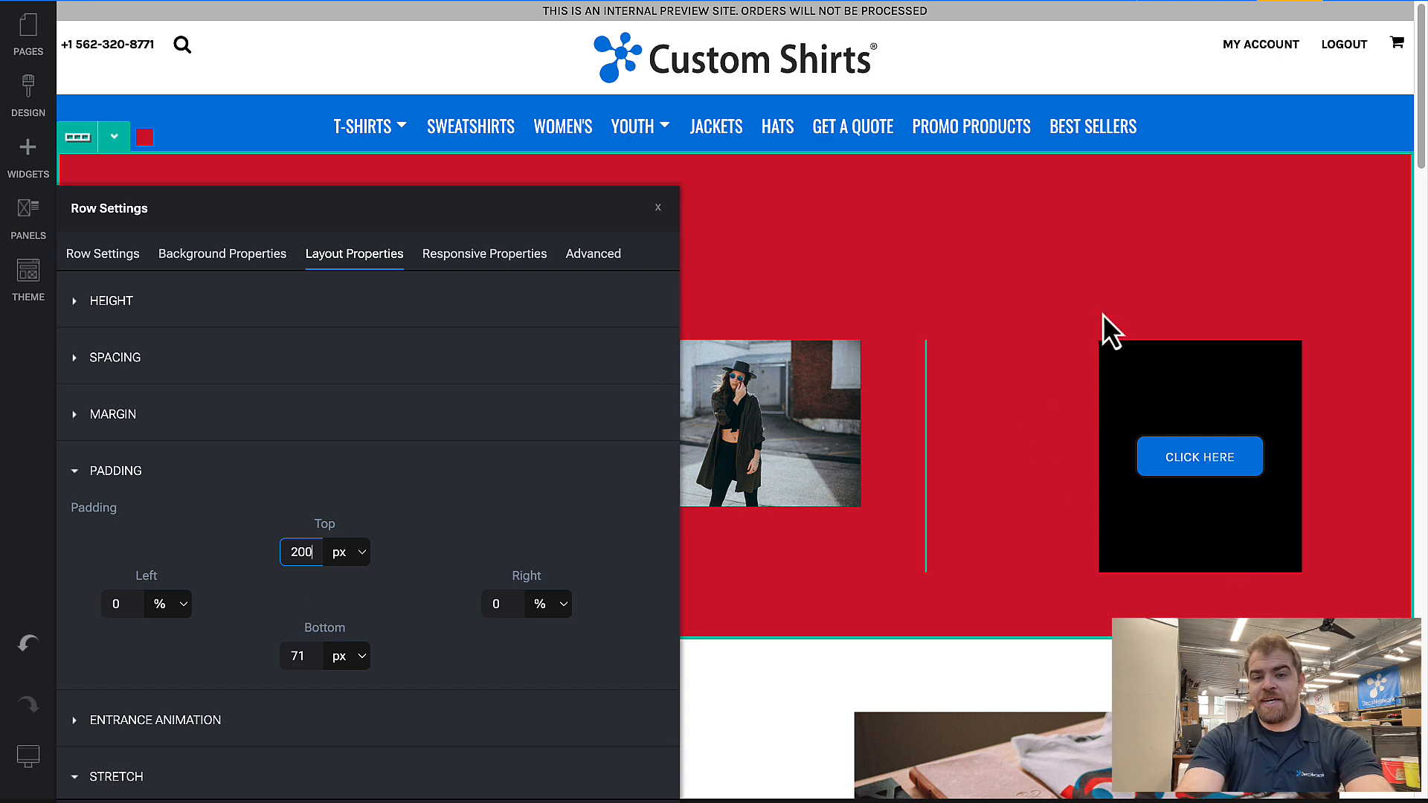
pyautogui.press('BackSpace')
pyautogui.press('BackSpace')
pyautogui.write('50')
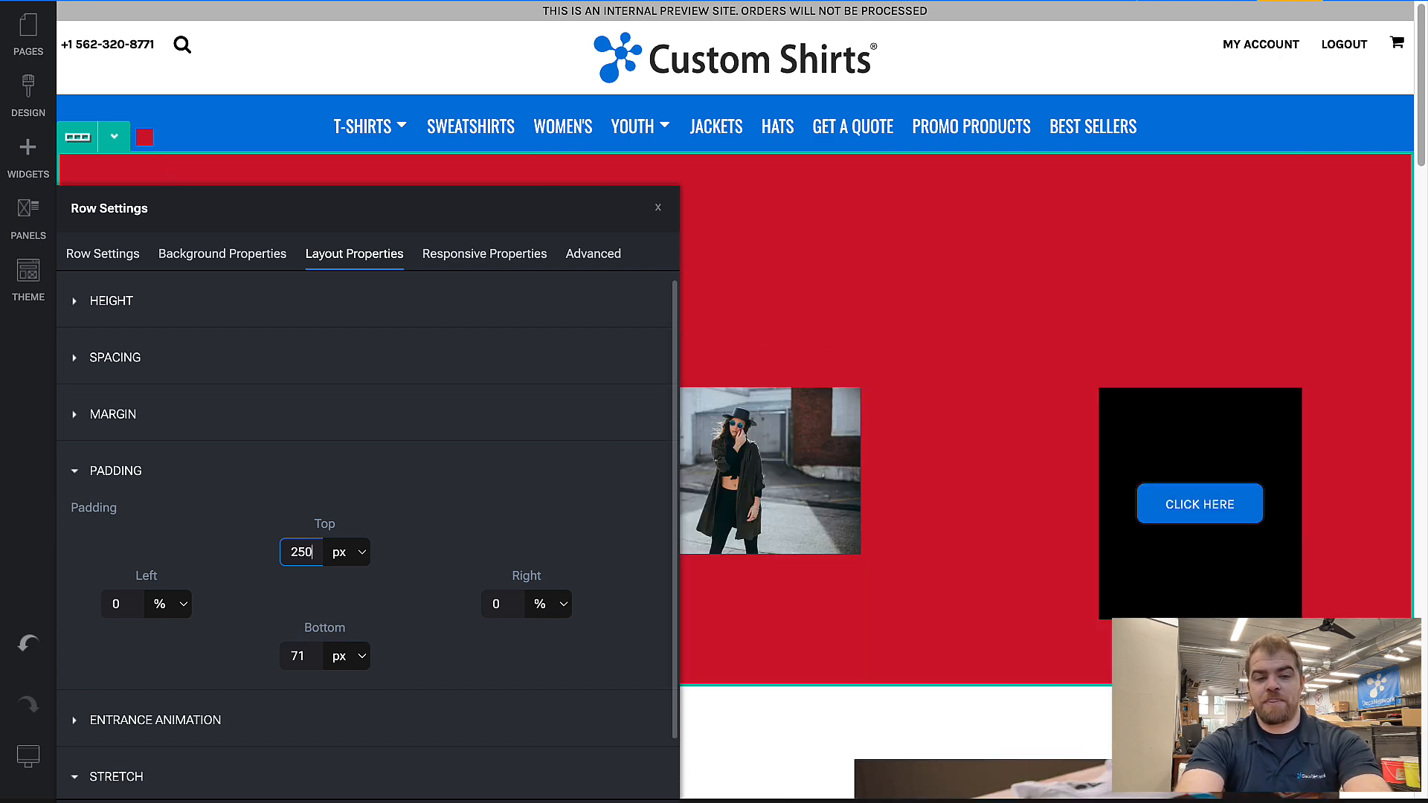
pyautogui.press('BackSpace')
pyautogui.press('BackSpace')
pyautogui.press('BackSpace')
pyautogui.write('50')
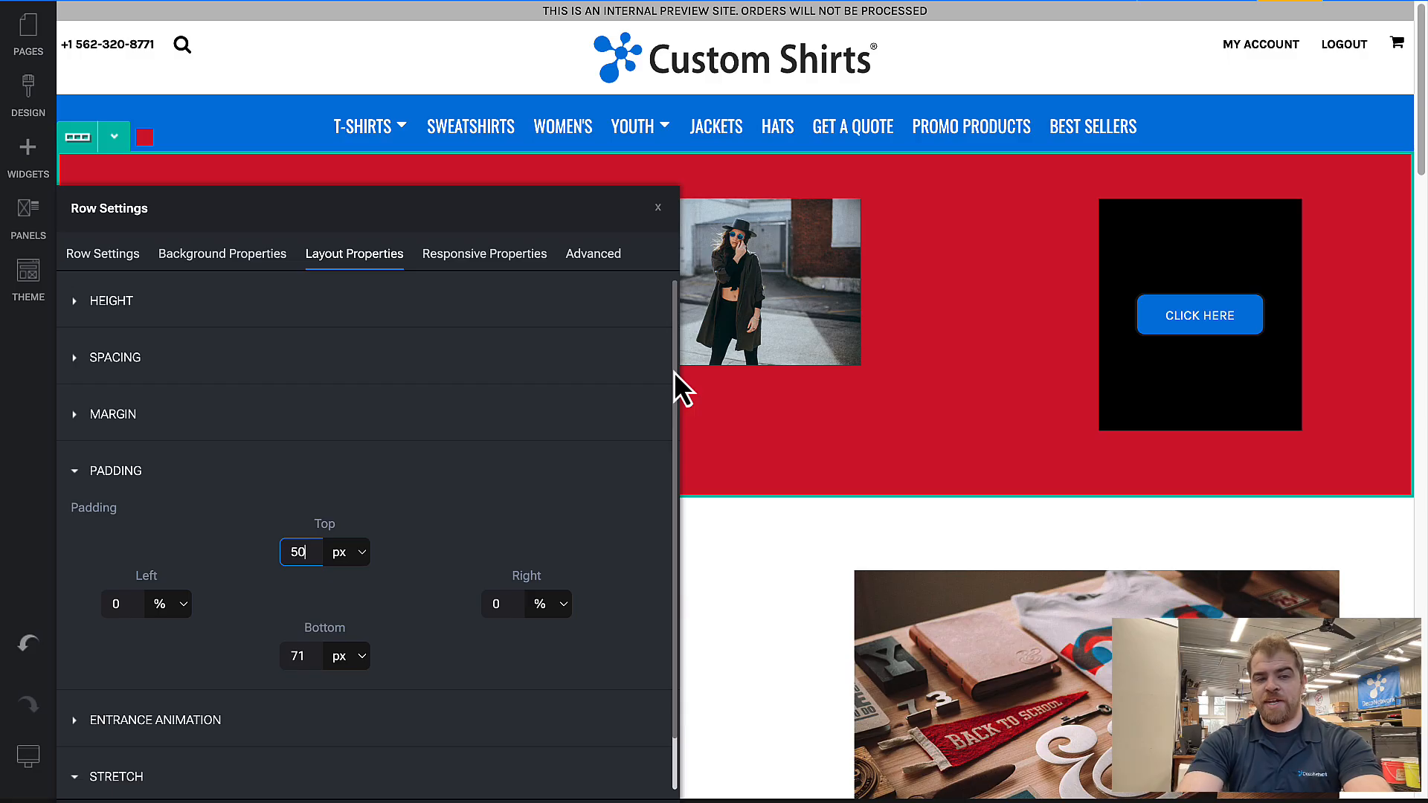
# Step: Set the row's column spacing to X-Large, view its responsive column settings and close the row settings
pyautogui.click(112, 360)
pyautogui.click(136, 426)
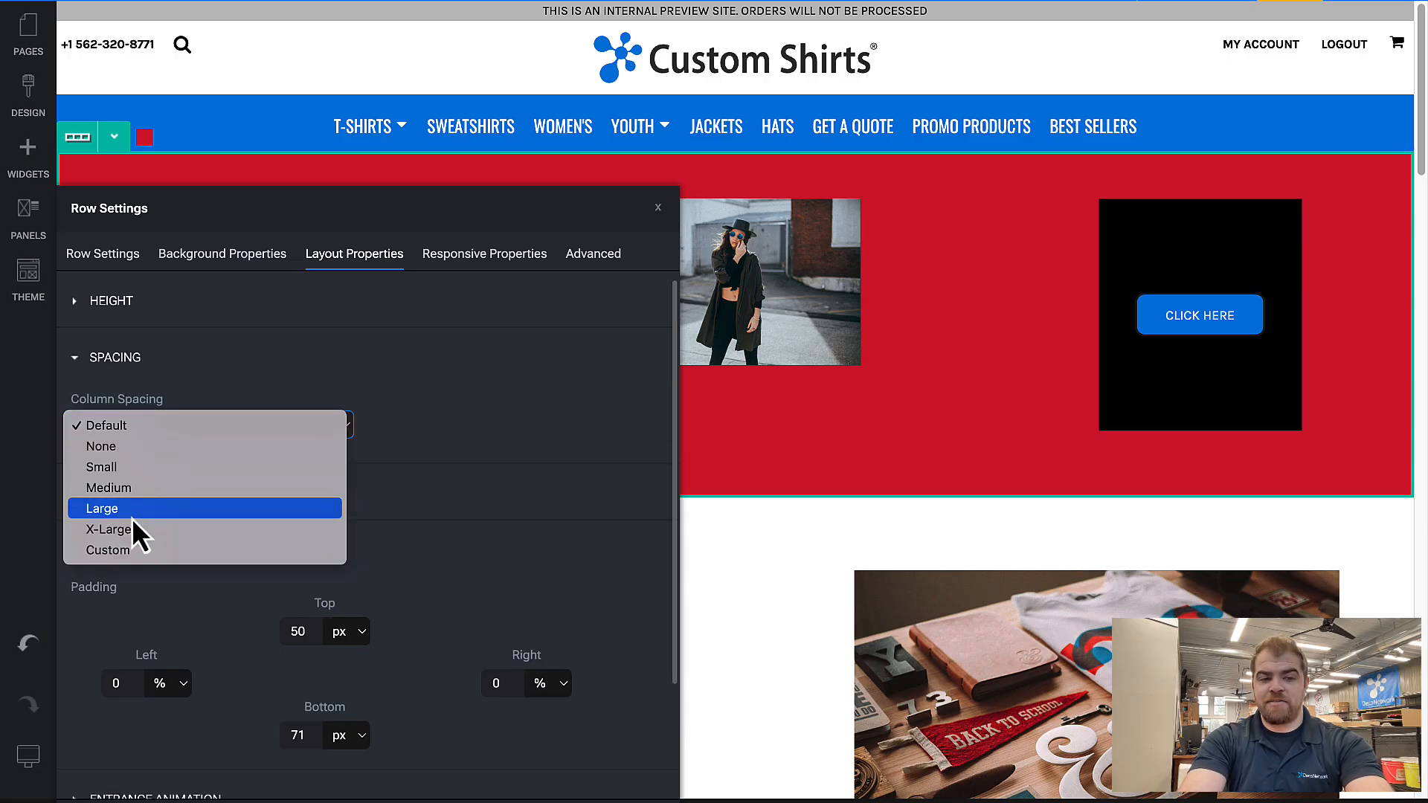
pyautogui.click(821, 299)
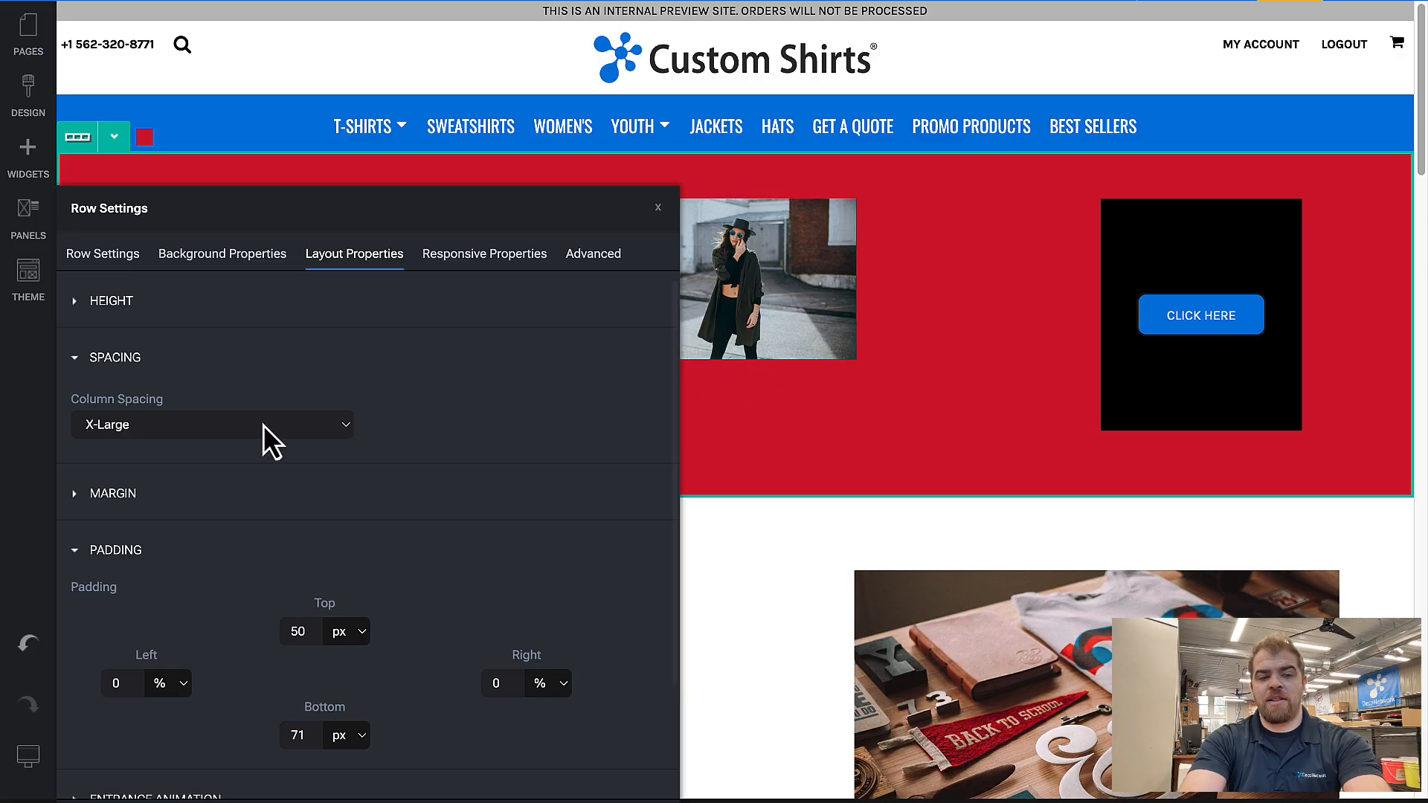
pyautogui.click(268, 359)
pyautogui.click(465, 260)
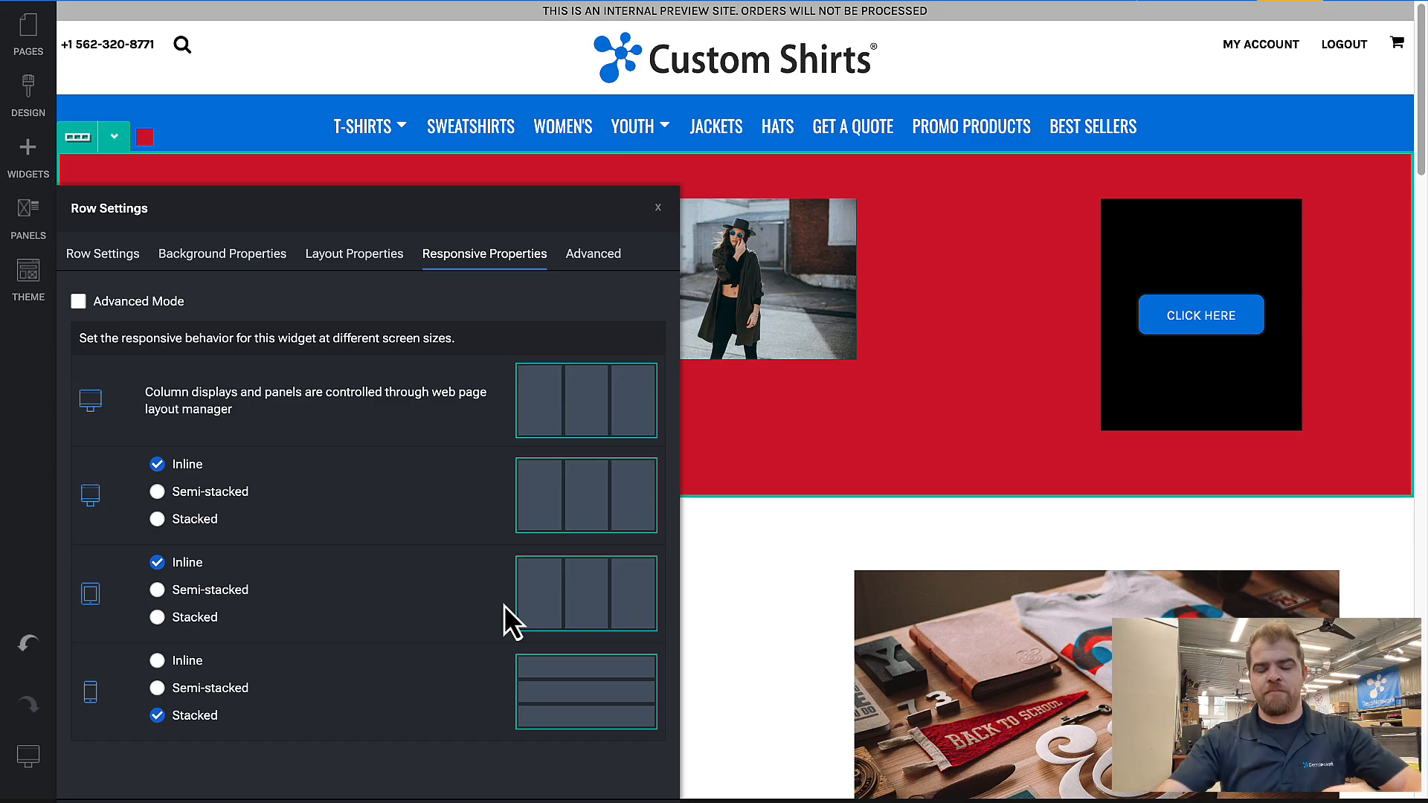
pyautogui.click(658, 208)
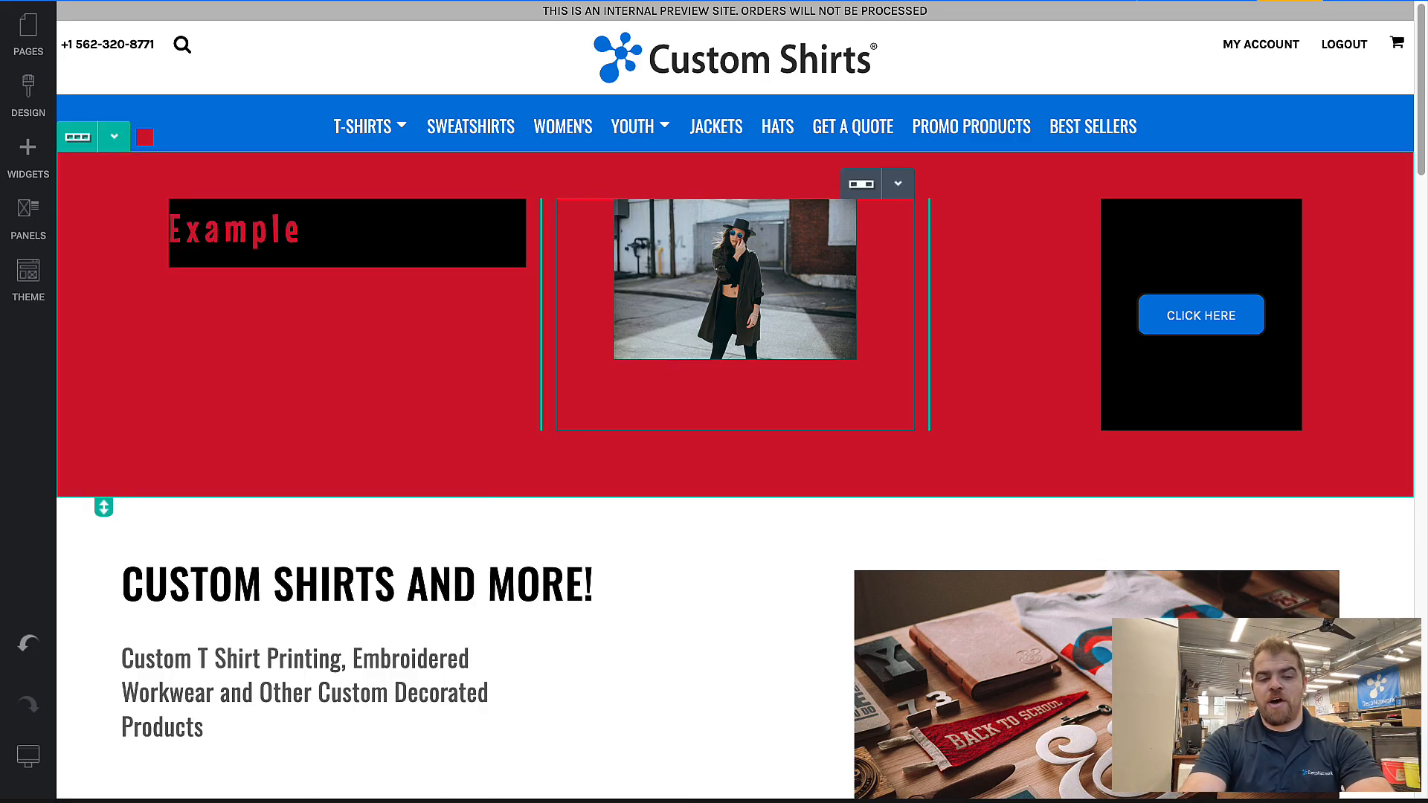
# Step: In the mobile preview, try the Inline column layout for the row on mobile and restore Stacked
pyautogui.moveTo(31, 752)
pyautogui.click(76, 757)
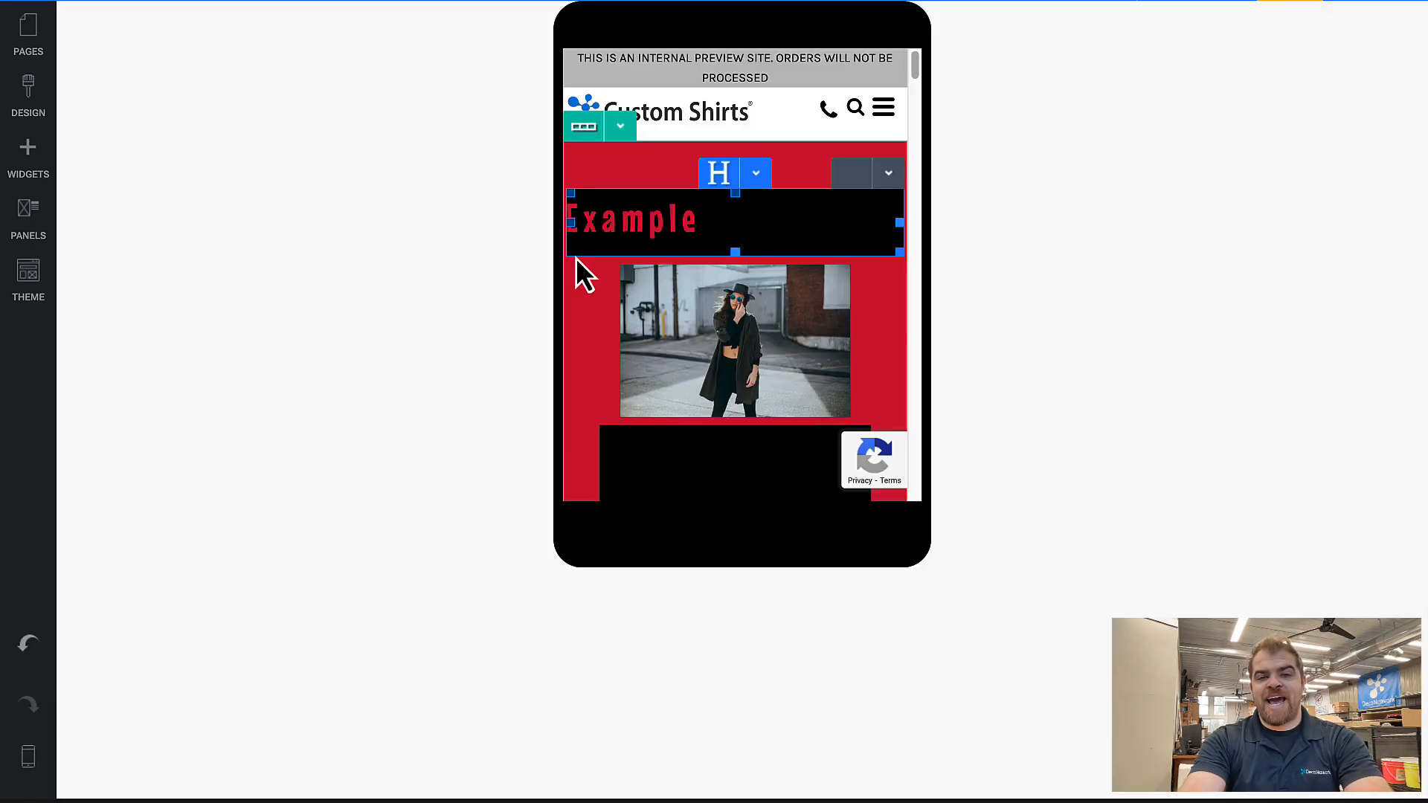
pyautogui.click(619, 128)
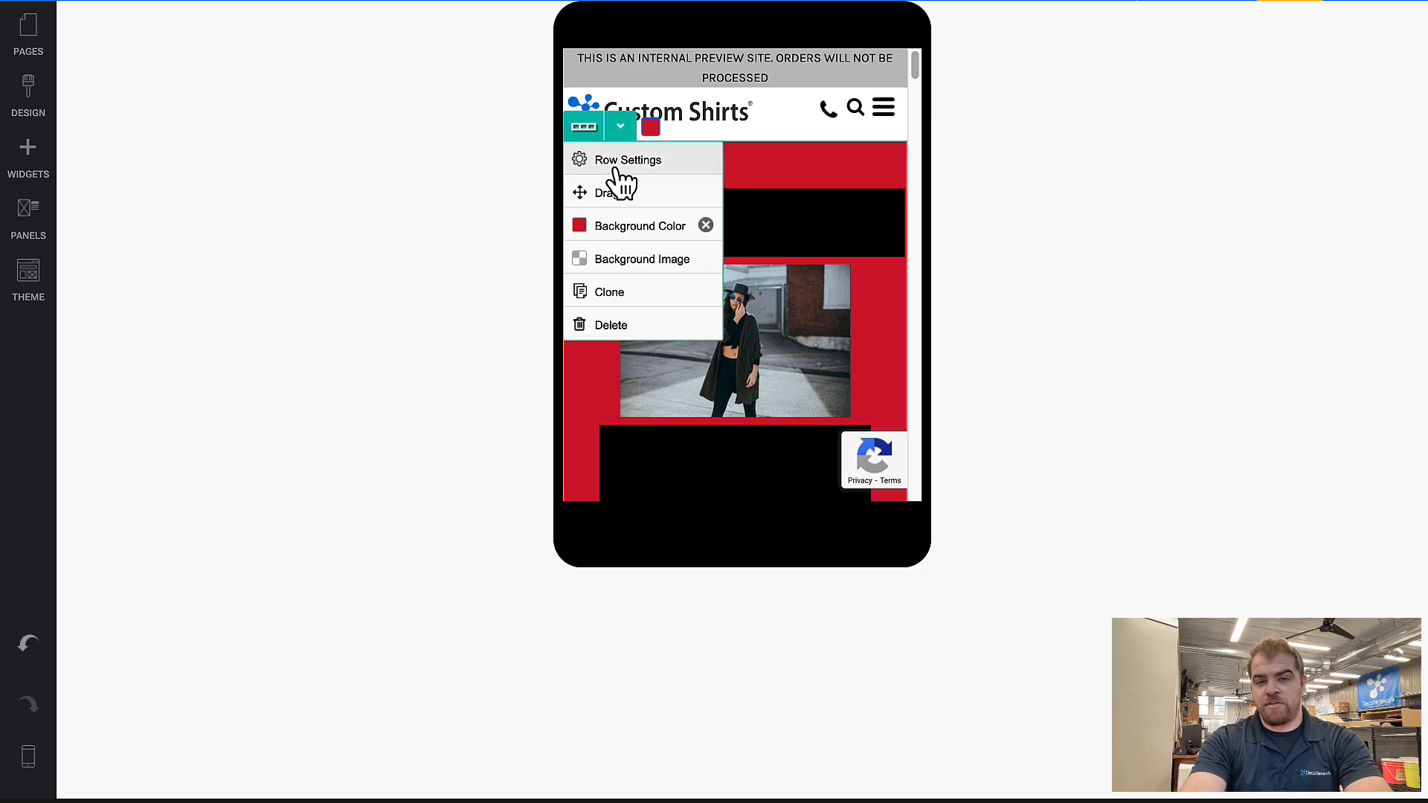
pyautogui.click(614, 159)
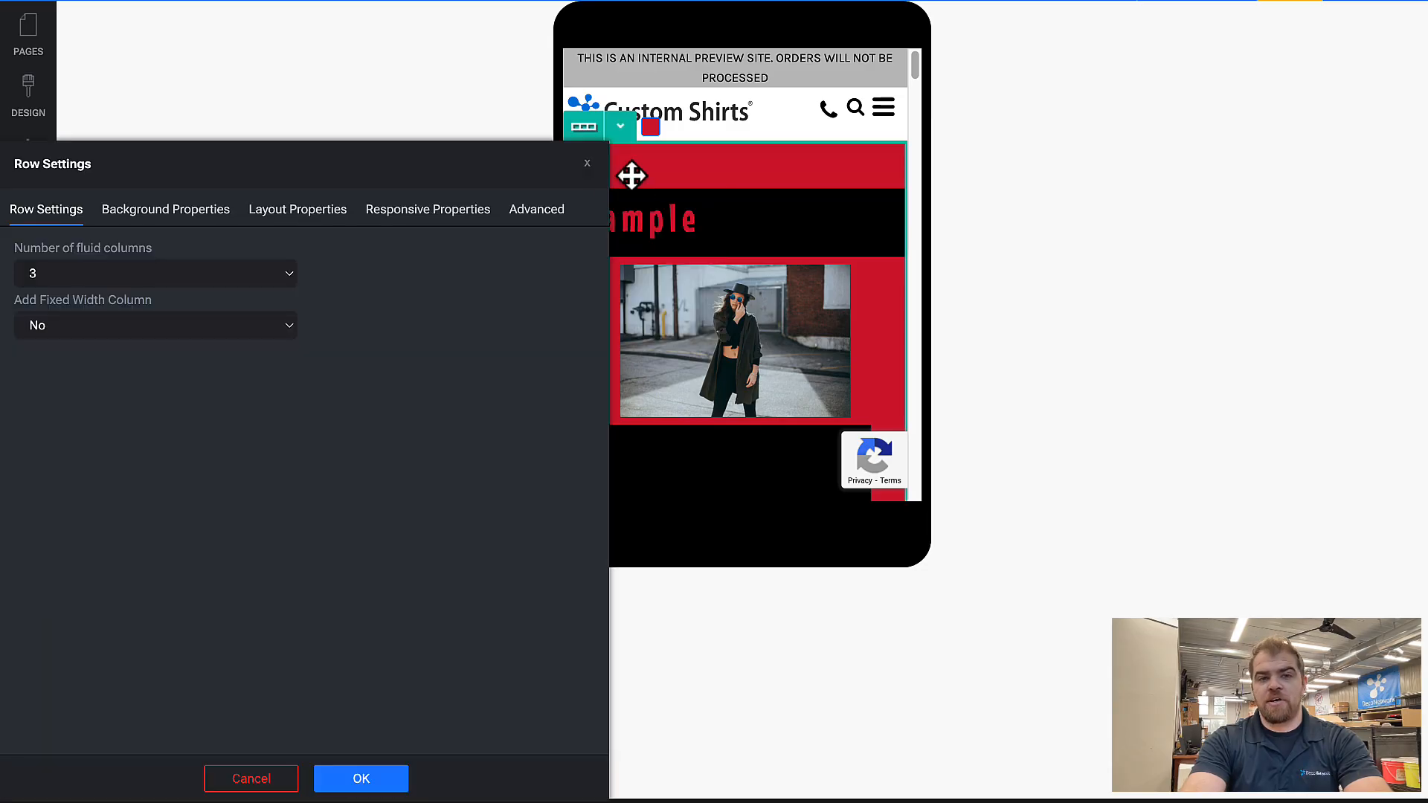
pyautogui.click(454, 216)
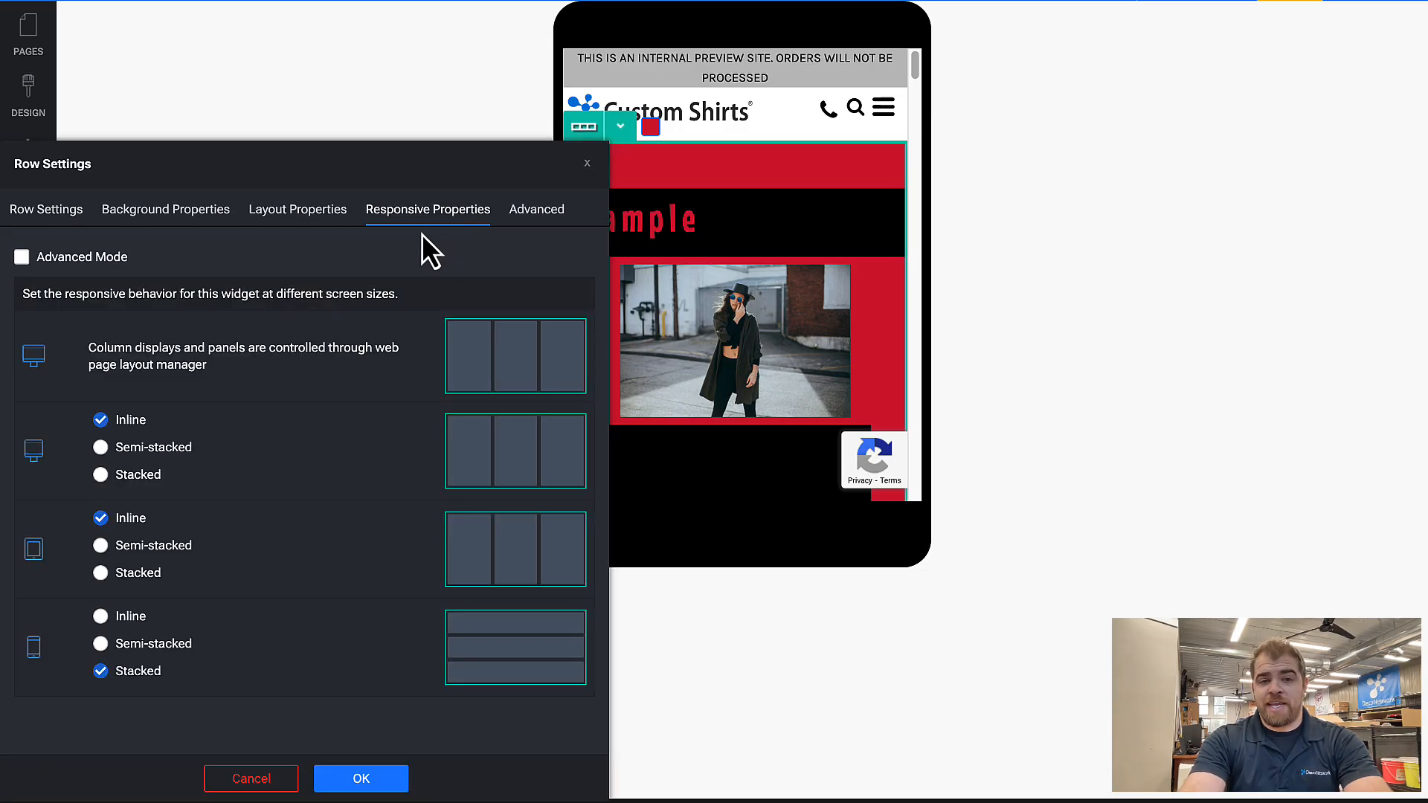
pyautogui.click(128, 617)
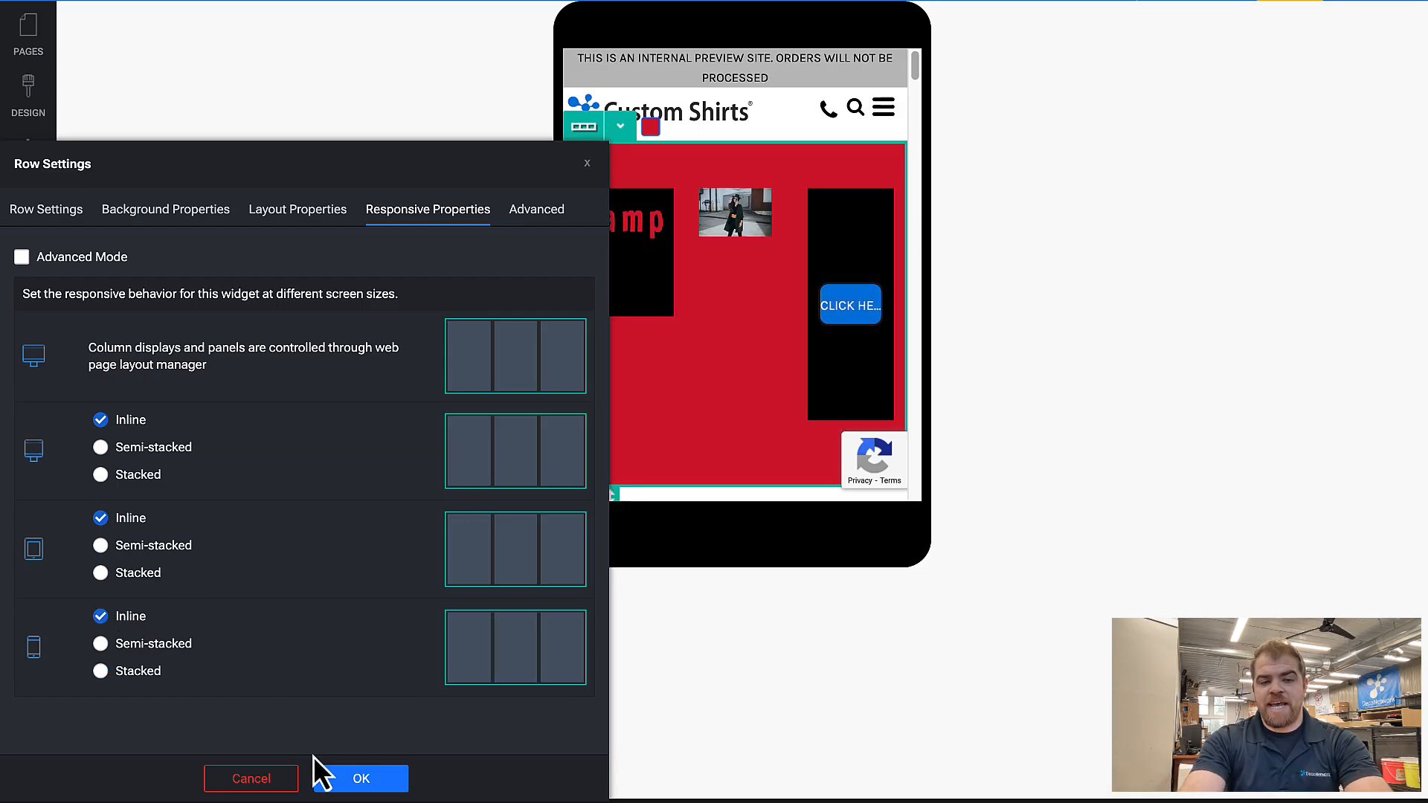
pyautogui.click(133, 671)
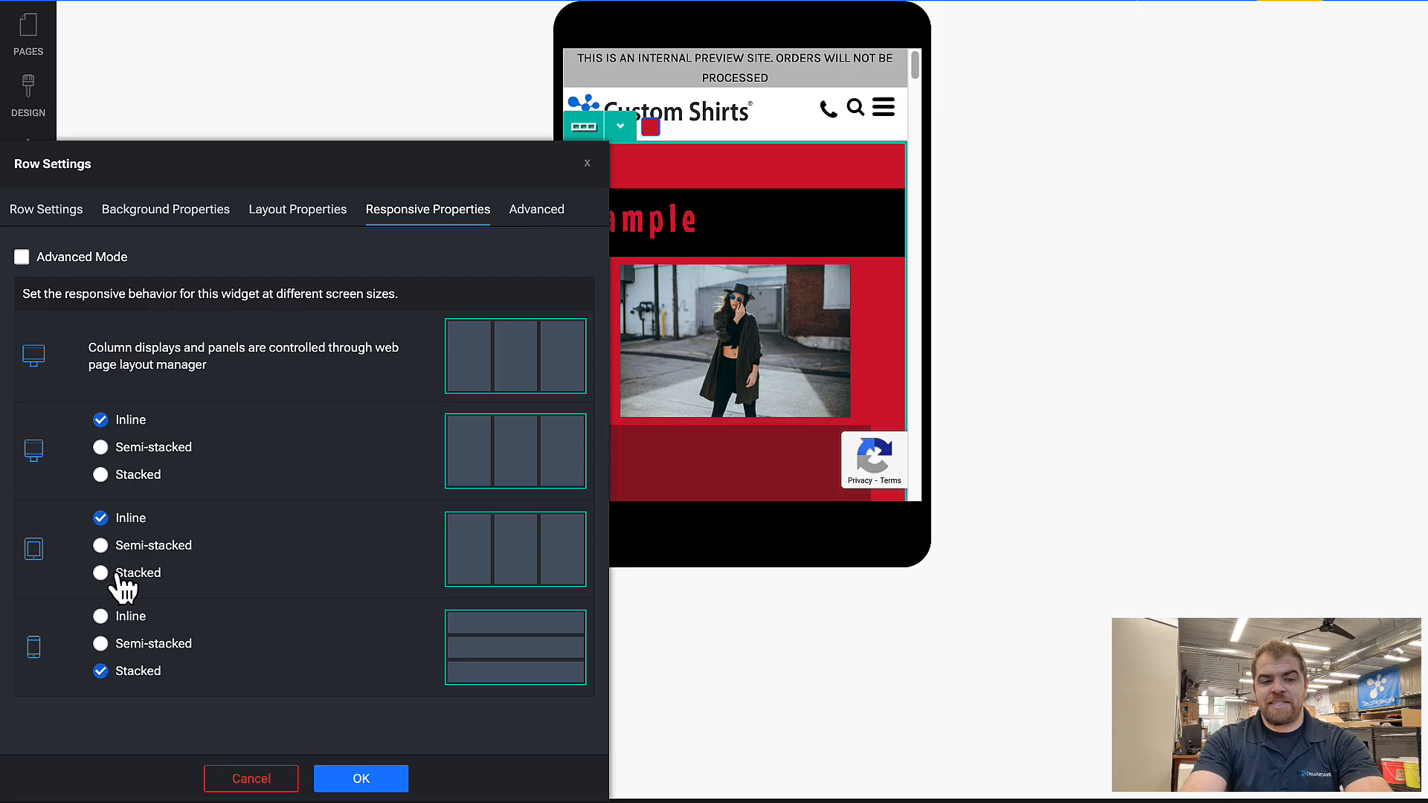
pyautogui.click(360, 779)
# Step: In the tablet preview, set the row's tablet column layout to Stacked and return to the wide monitor view
pyautogui.click(112, 757)
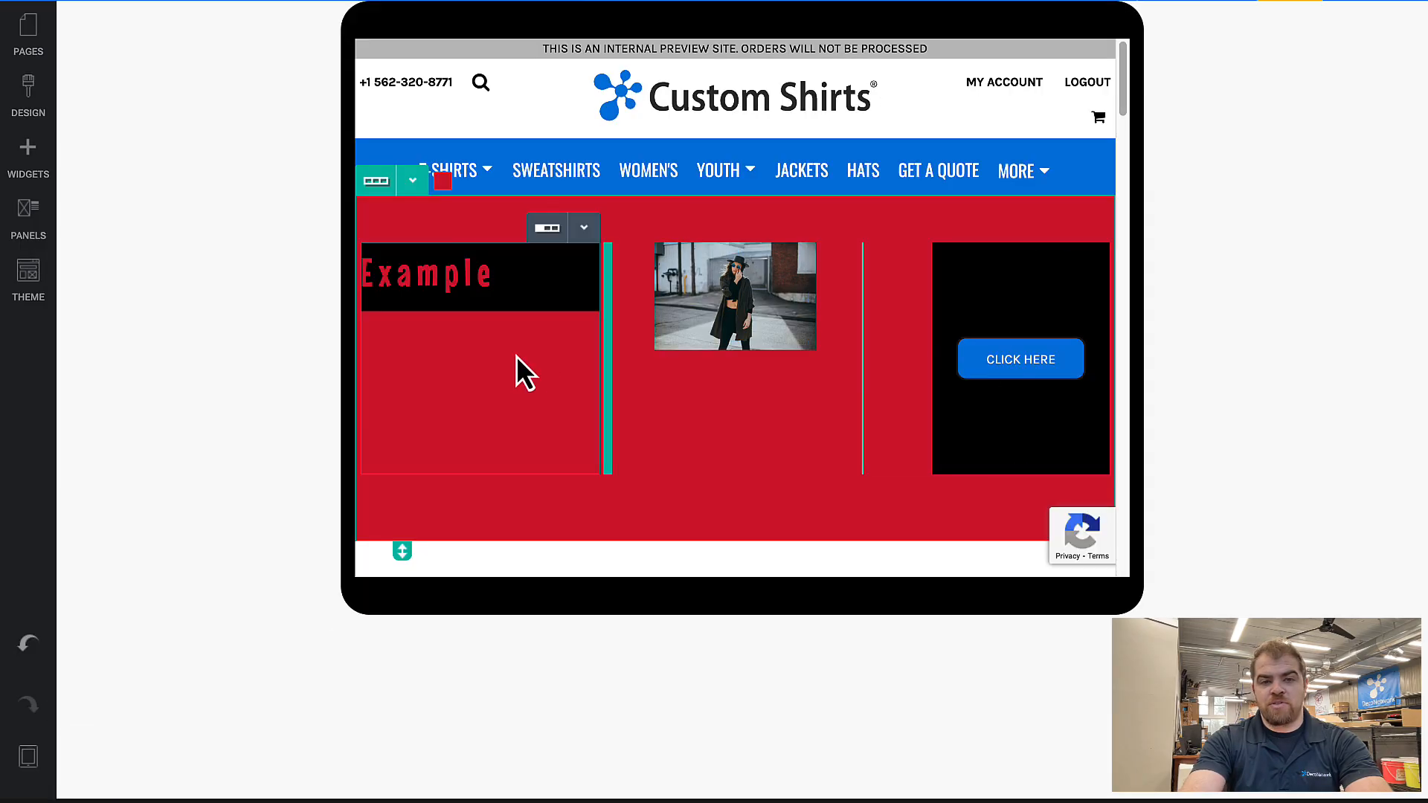
pyautogui.click(415, 180)
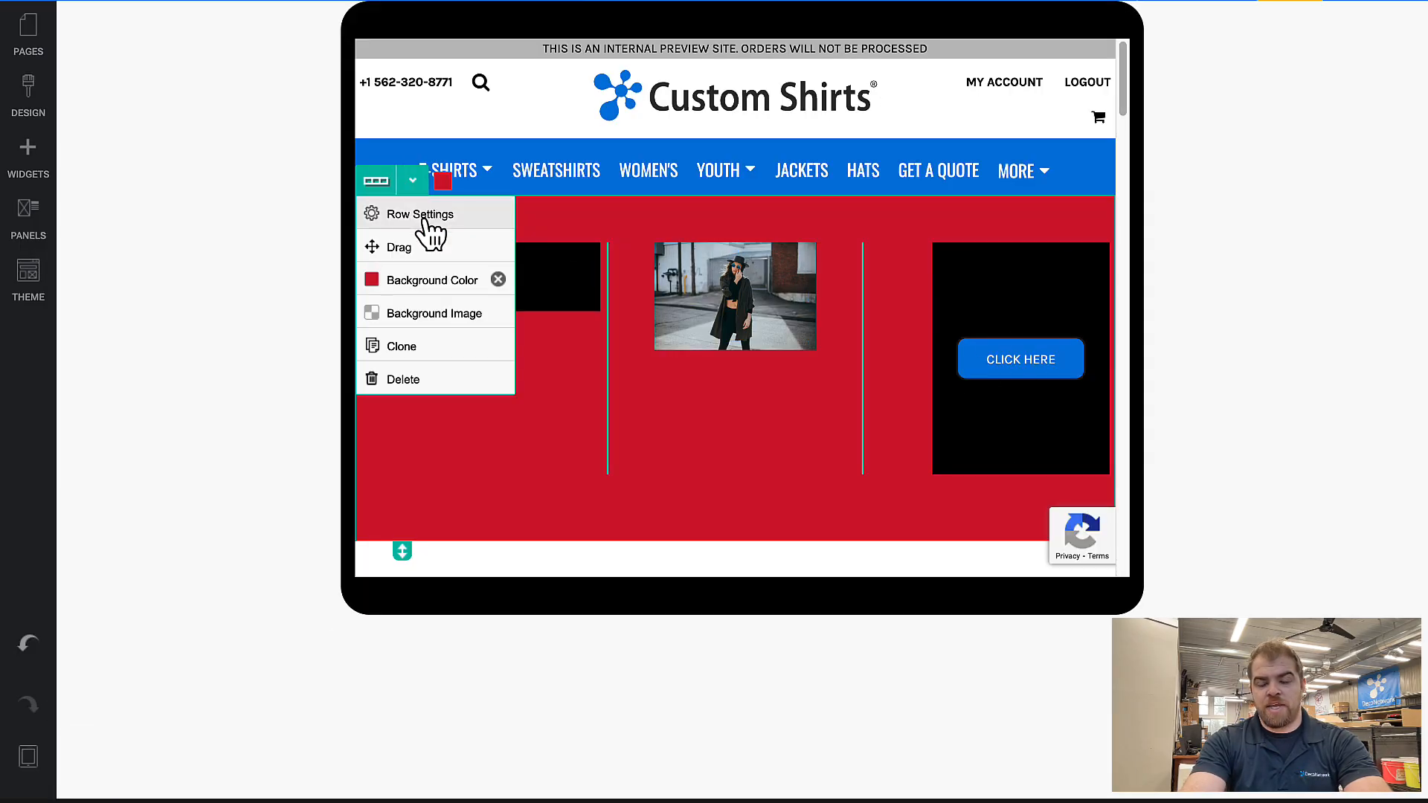
pyautogui.click(425, 217)
pyautogui.click(424, 255)
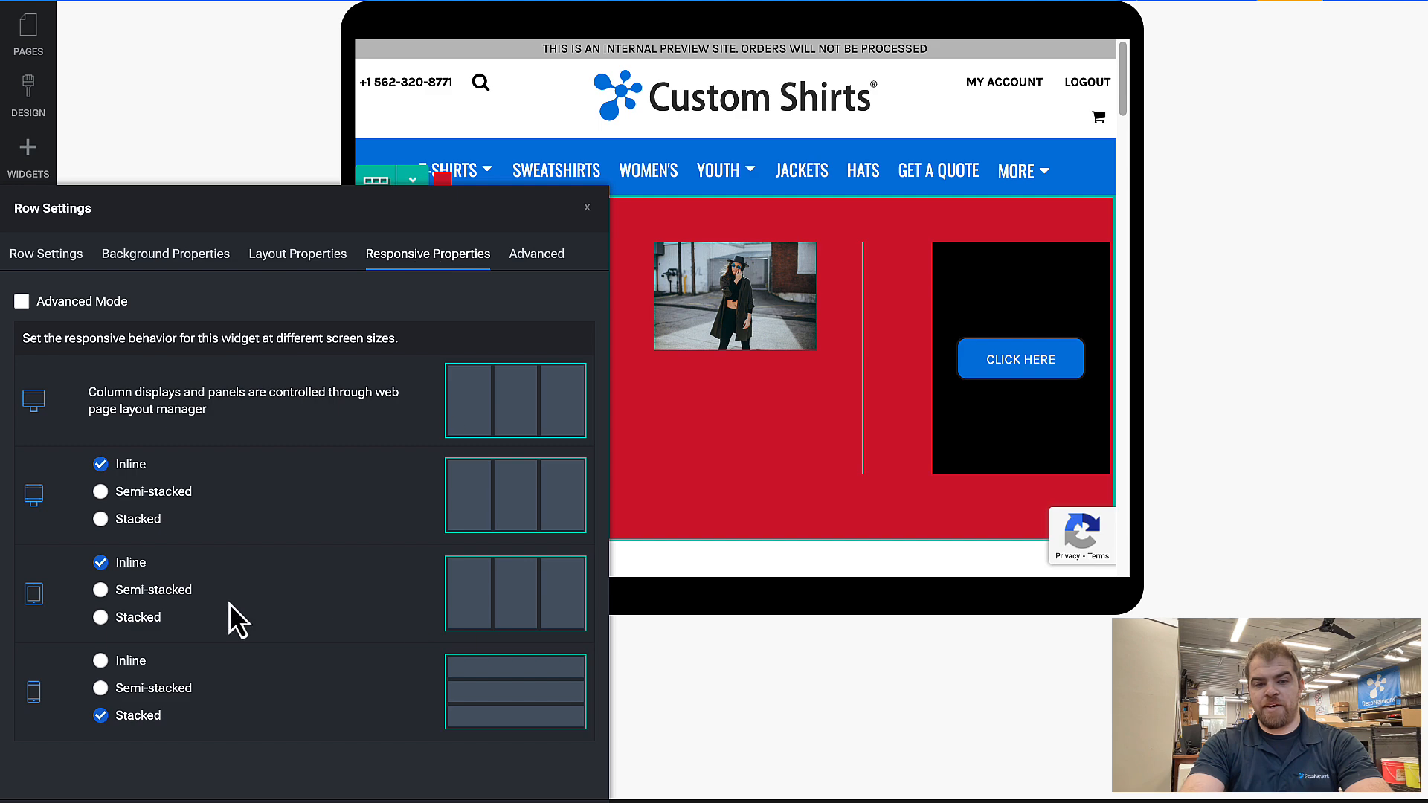
pyautogui.click(128, 619)
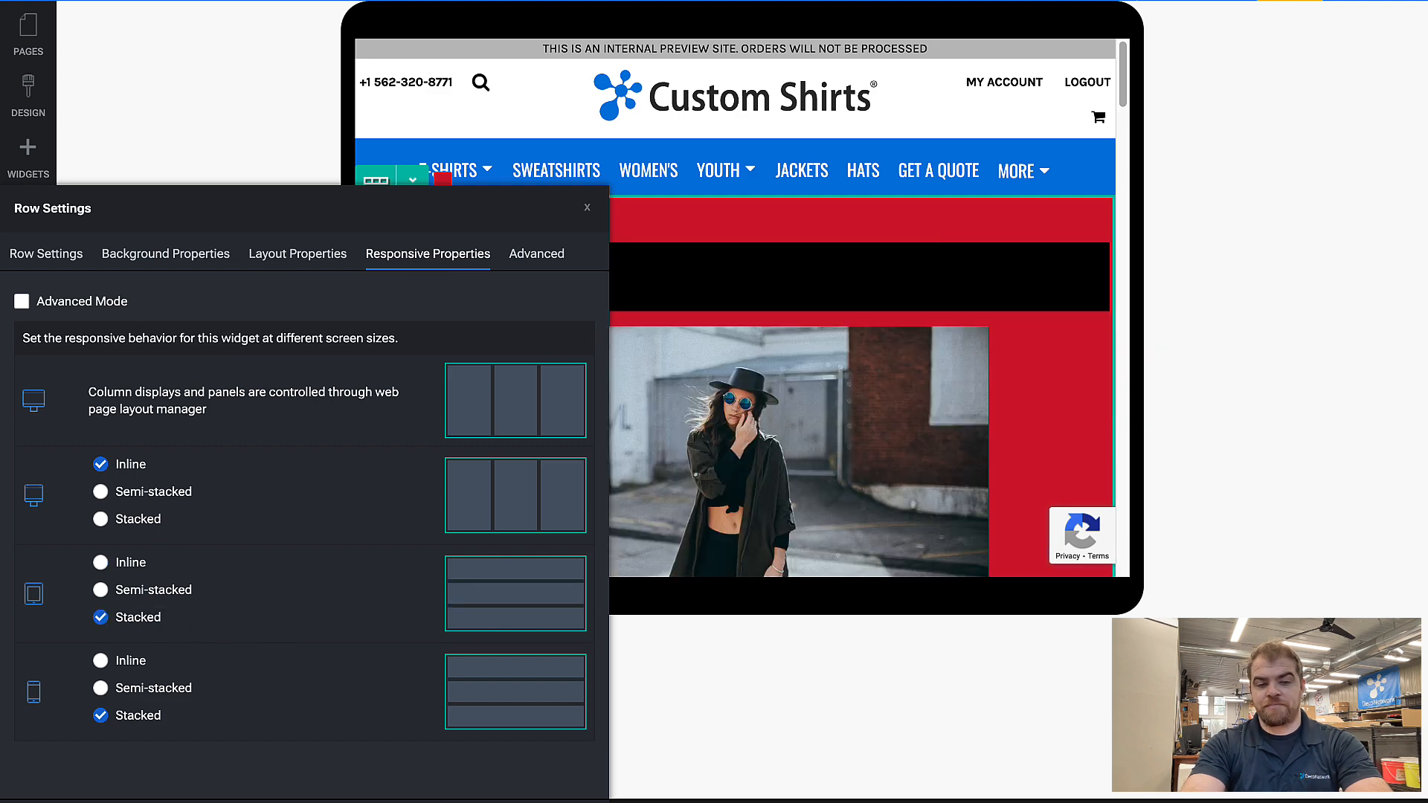
pyautogui.click(476, 802)
pyautogui.click(29, 757)
pyautogui.click(184, 754)
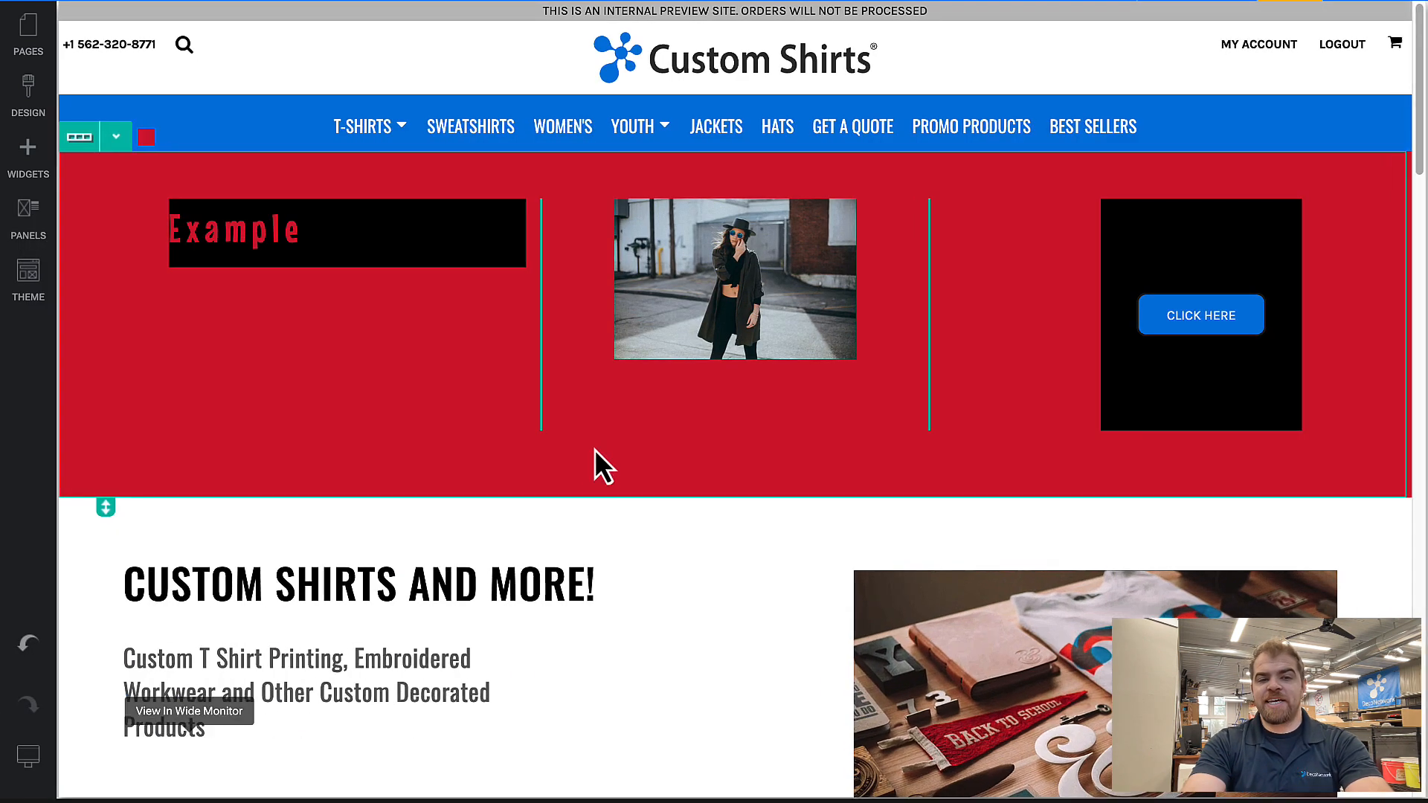